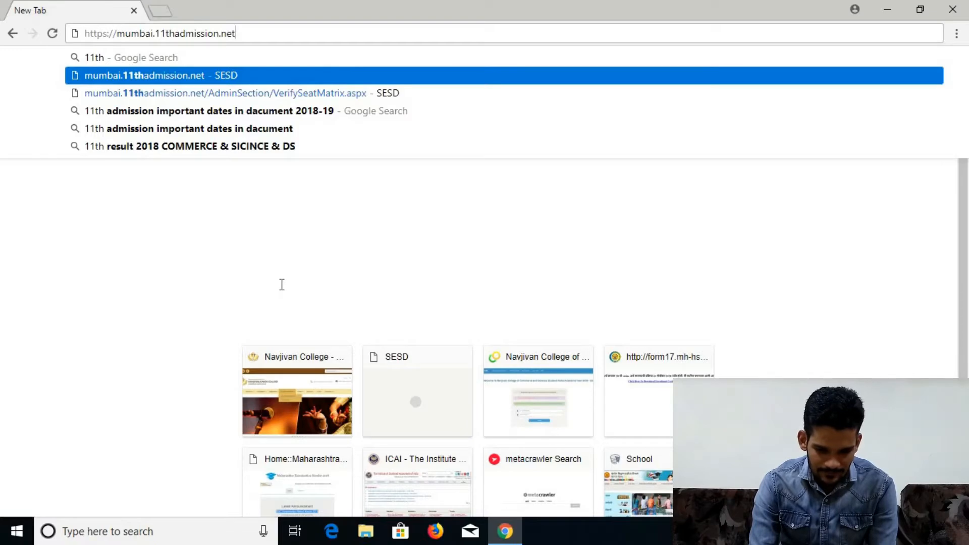
- Open the admission portal and sign in as a student with the user ID and password
key(Return)
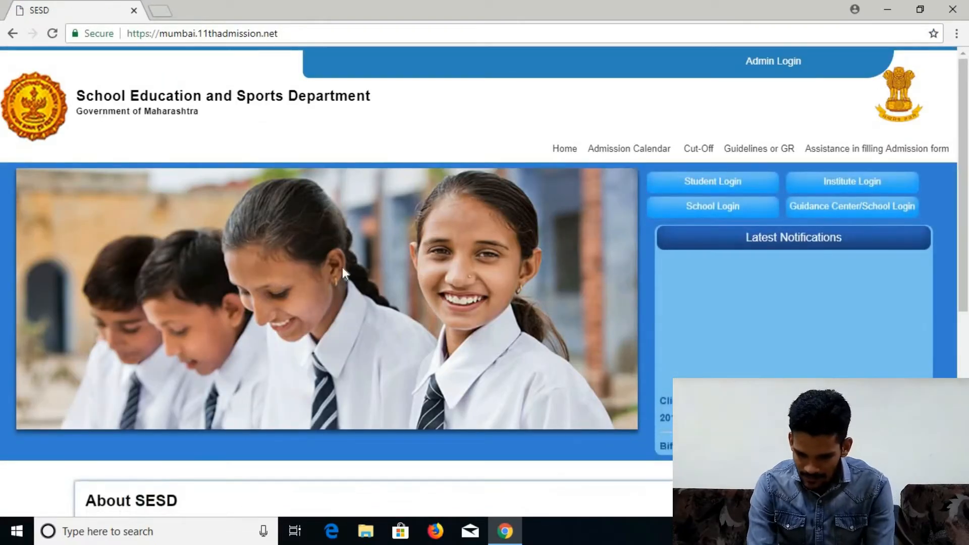
click(705, 187)
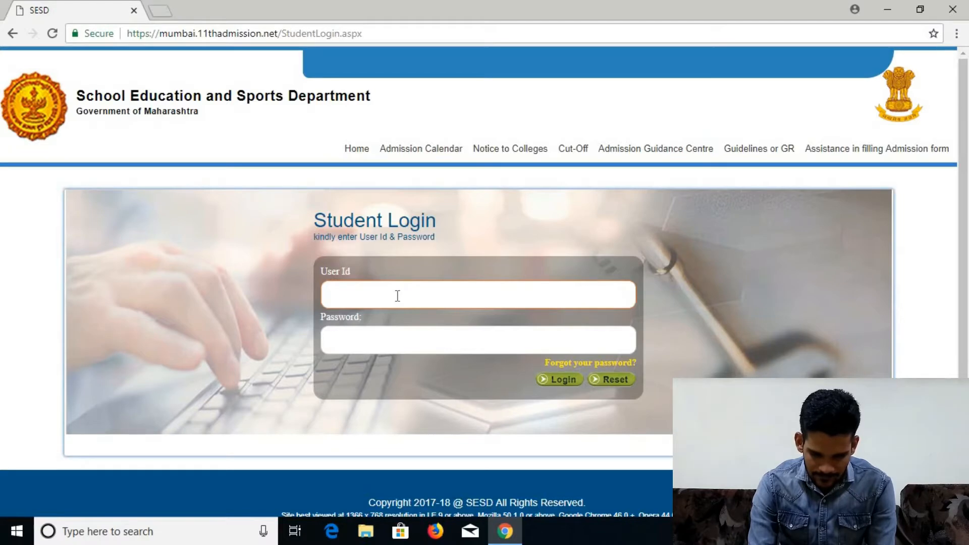
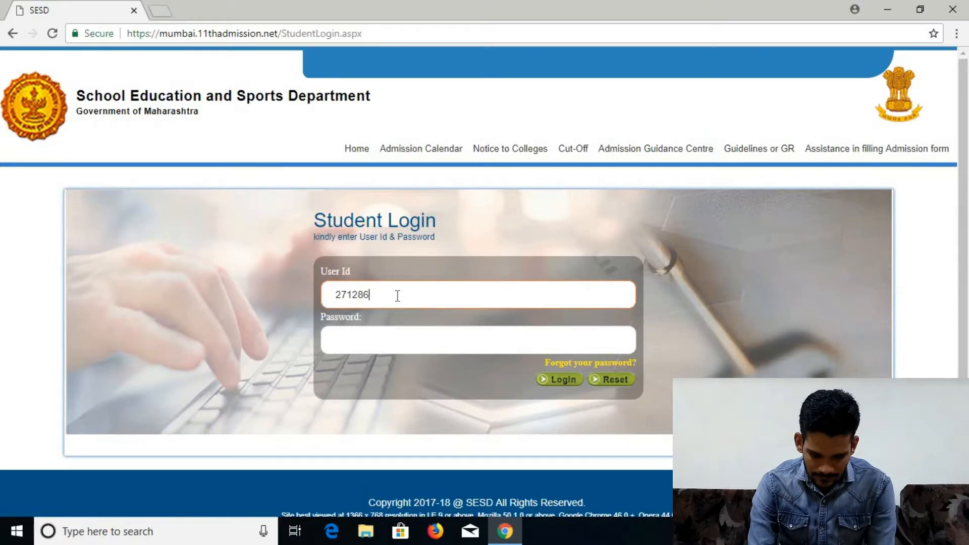
key(Tab)
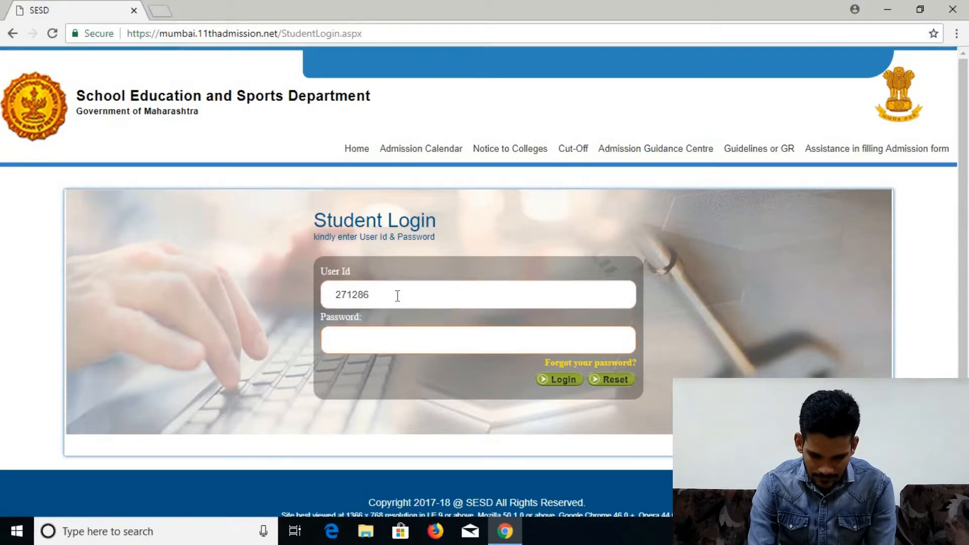
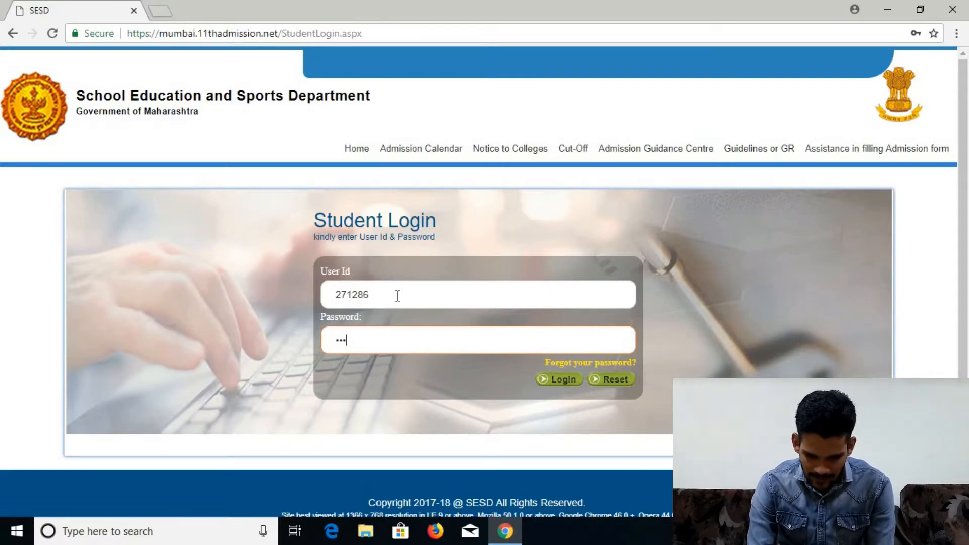
key(Return)
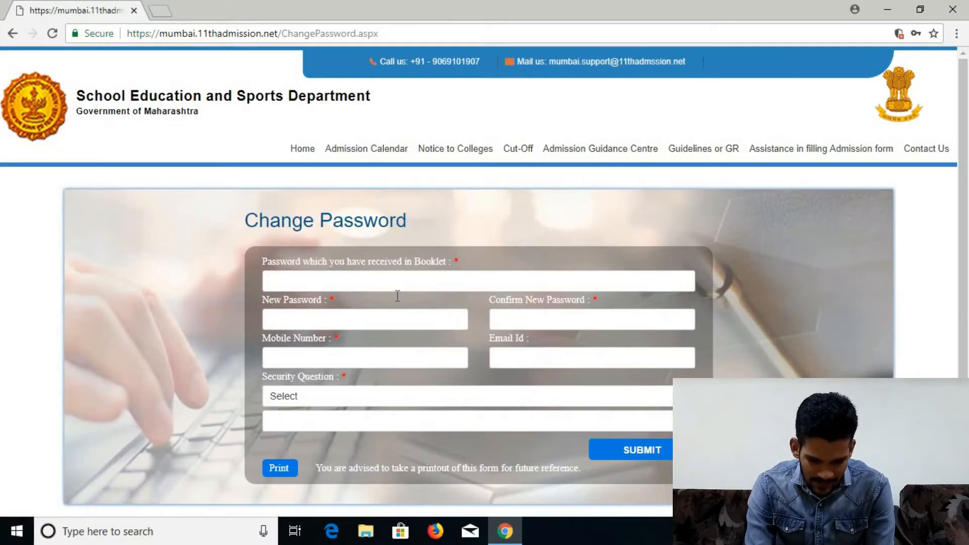
- Enter the booklet password, a new password with its confirmation, and the student's mobile number
scroll(398, 297, down, 2)
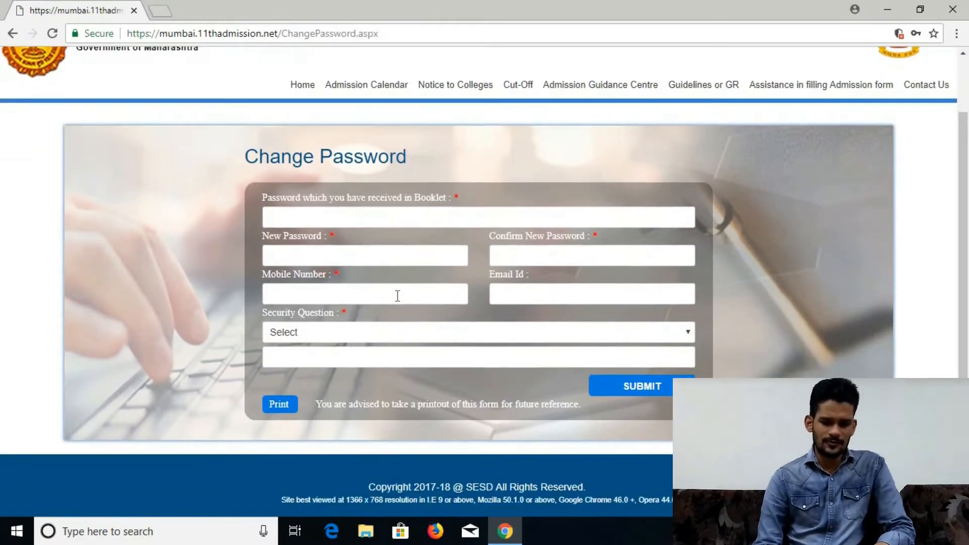
scroll(398, 296, up, 2)
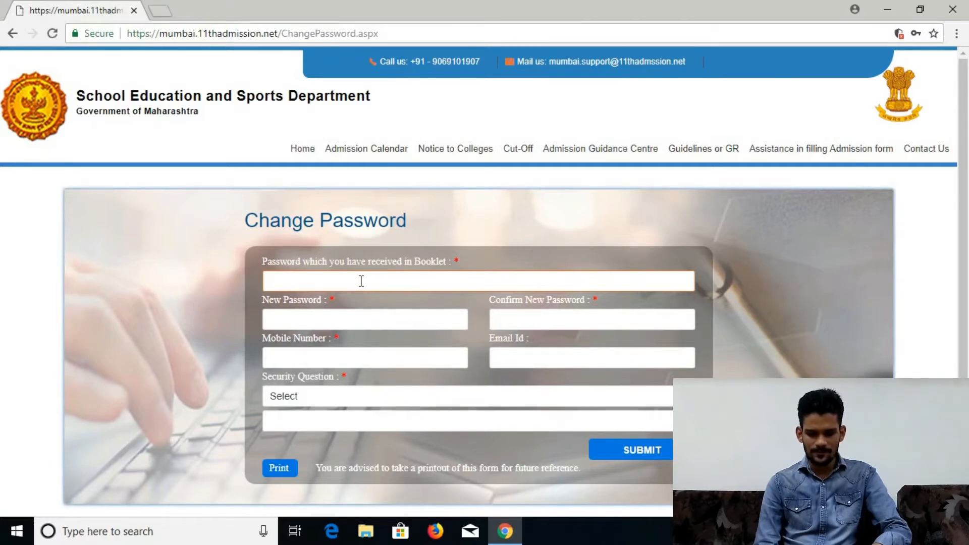
scroll(362, 282, down, 1)
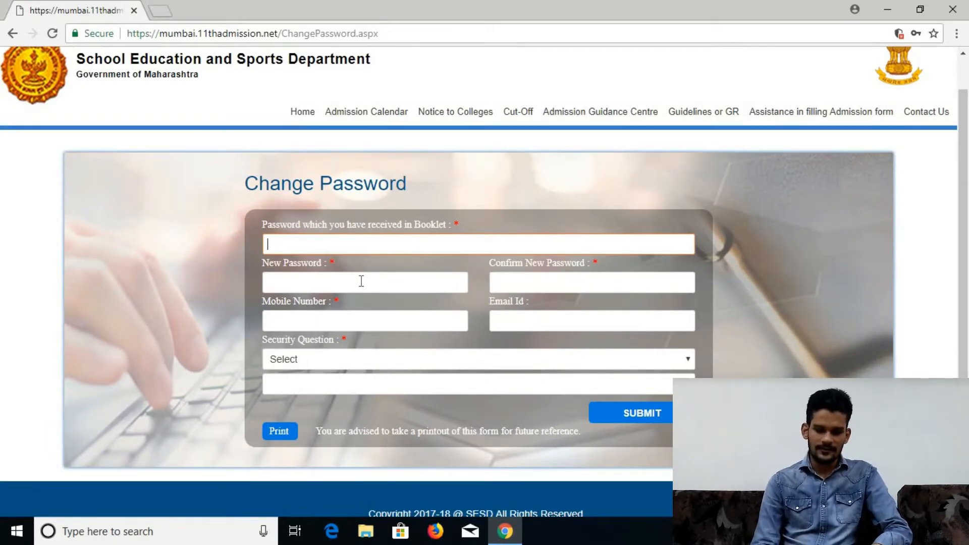
click(362, 281)
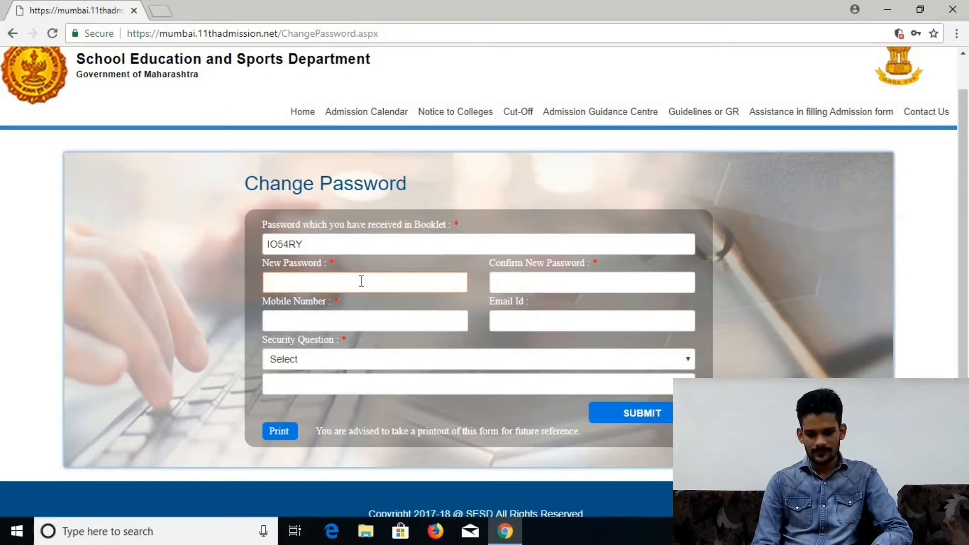
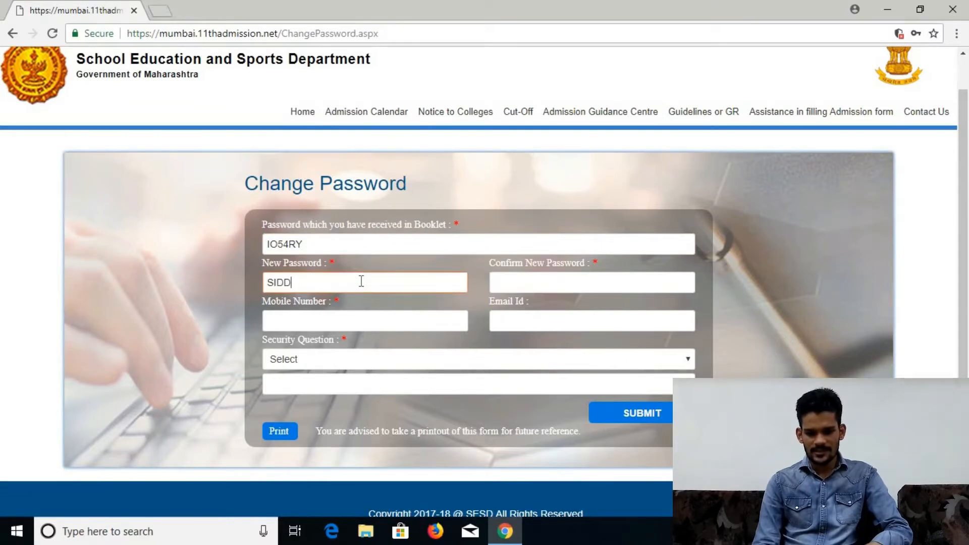
key(Tab)
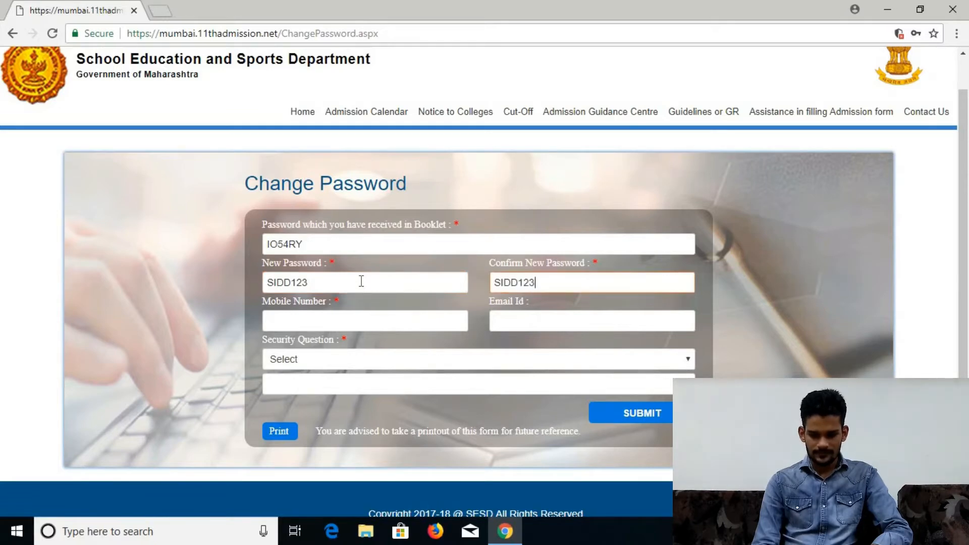
key(Tab)
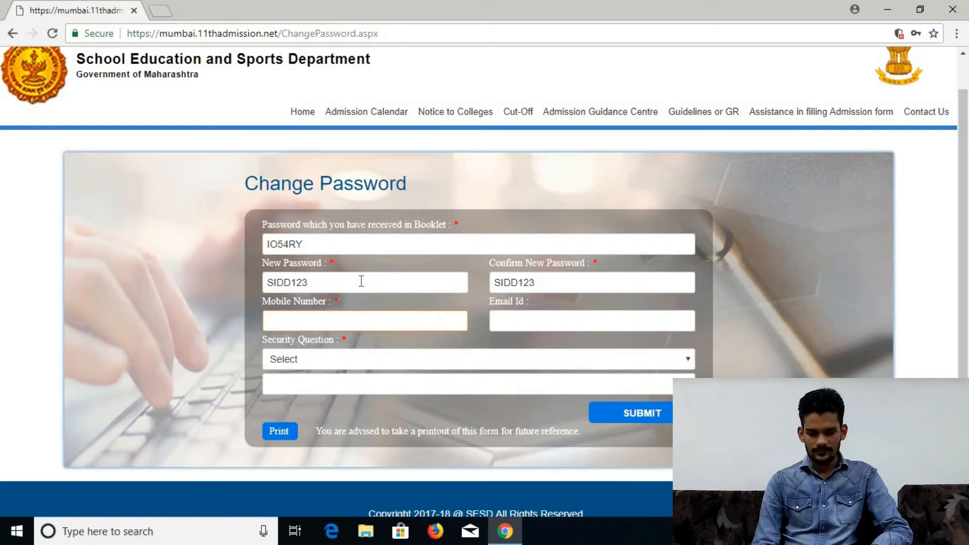
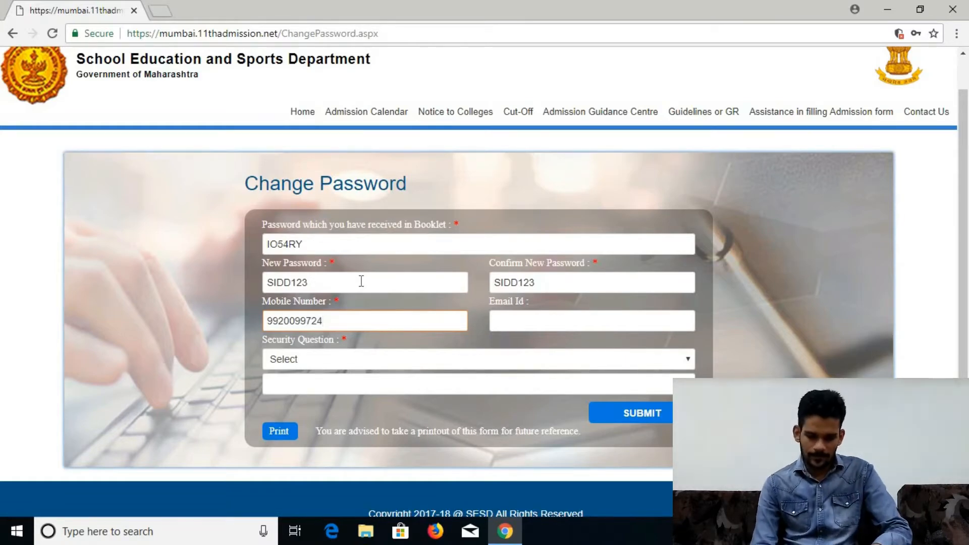
click(531, 324)
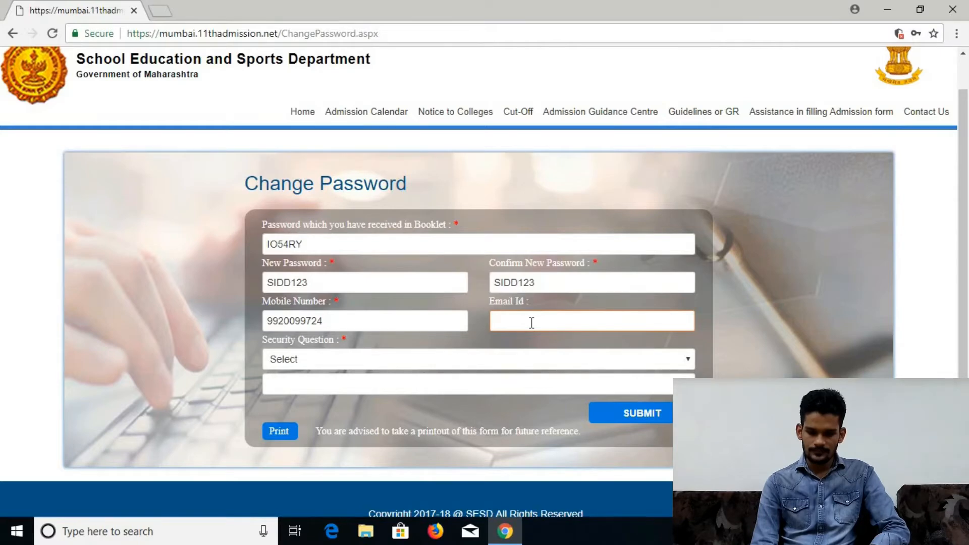
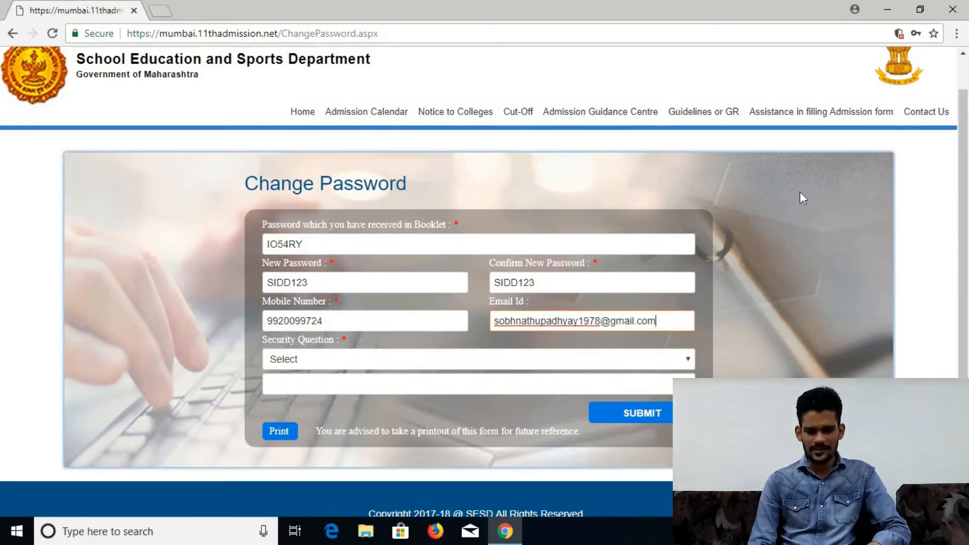
- Choose the grandfather's name security question, type the security answer, and submit the password change
click(365, 361)
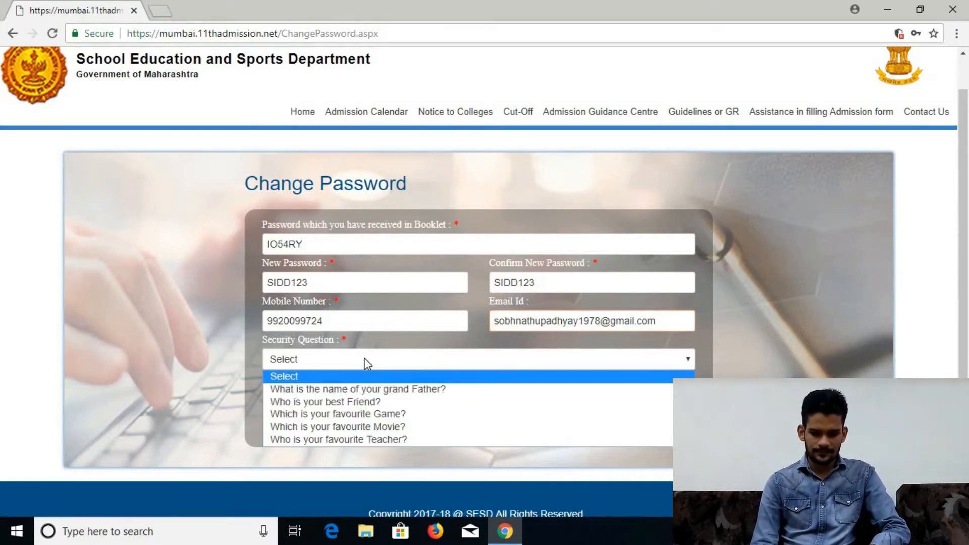
click(364, 389)
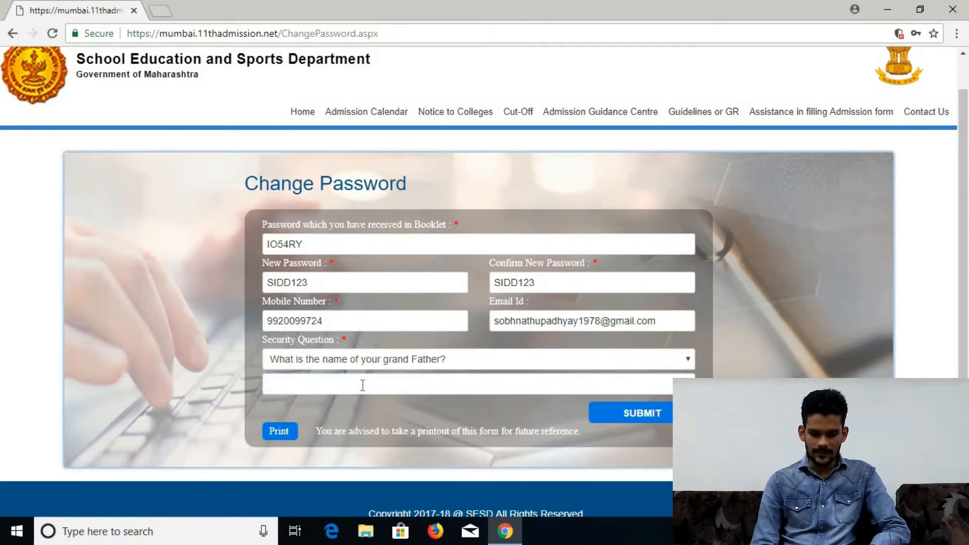
click(364, 387)
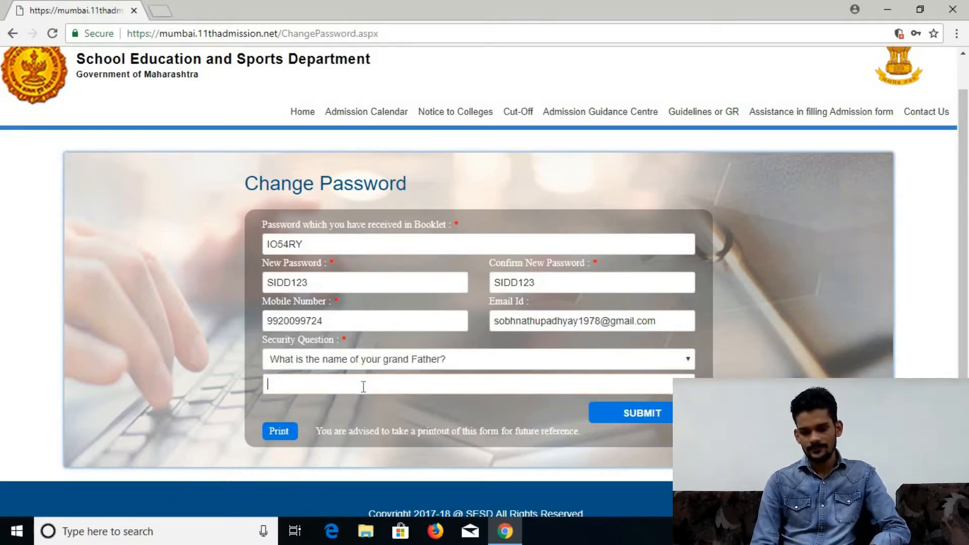
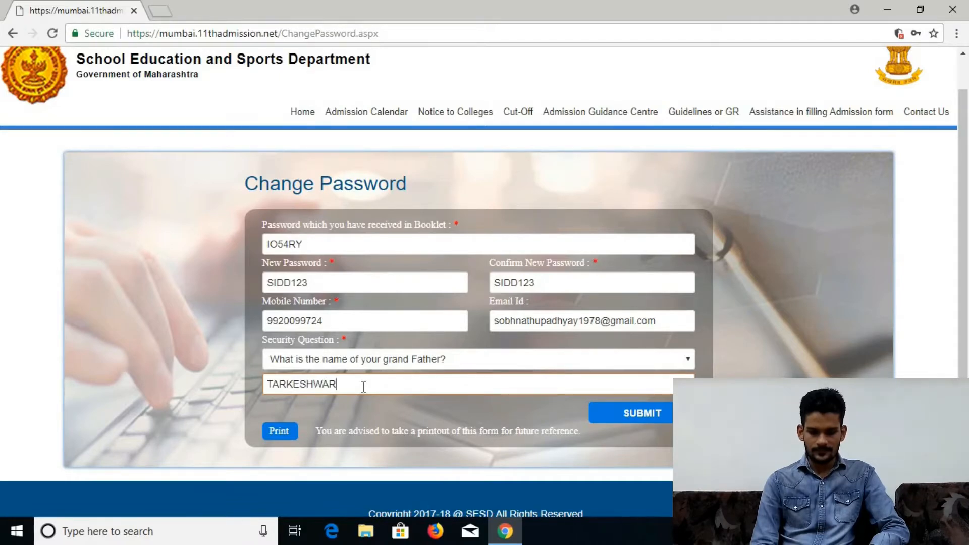
key(Return)
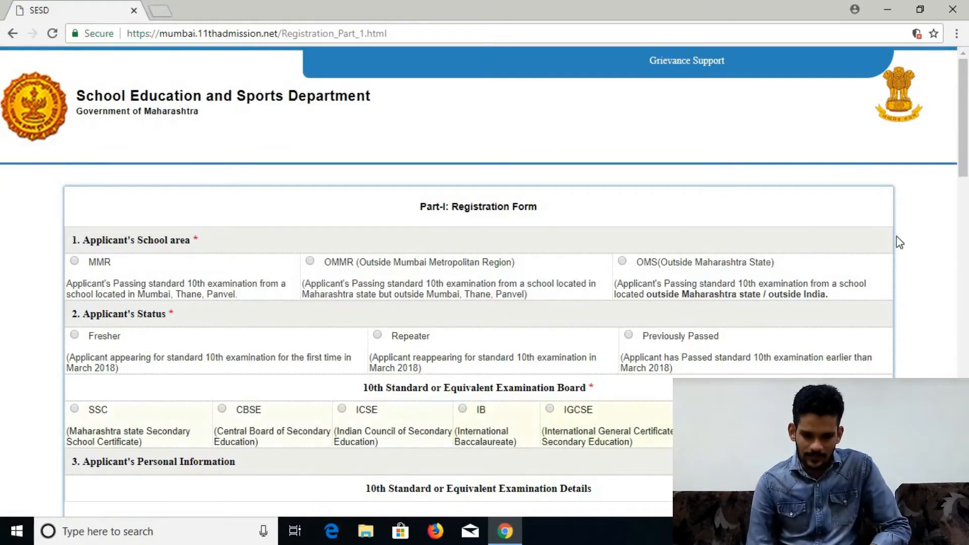
key(Down)
key(Down)
key(Down)
key(Down)
key(Down)
key(Down)
key(Down)
key(Down)
key(Down)
key(Down)
key(Down)
key(Down)
key(Down)
key(Down)
key(Down)
key(Down)
key(Down)
key(Down)
key(Down)
key(Down)
key(Down)
key(Down)
key(Down)
key(Down)
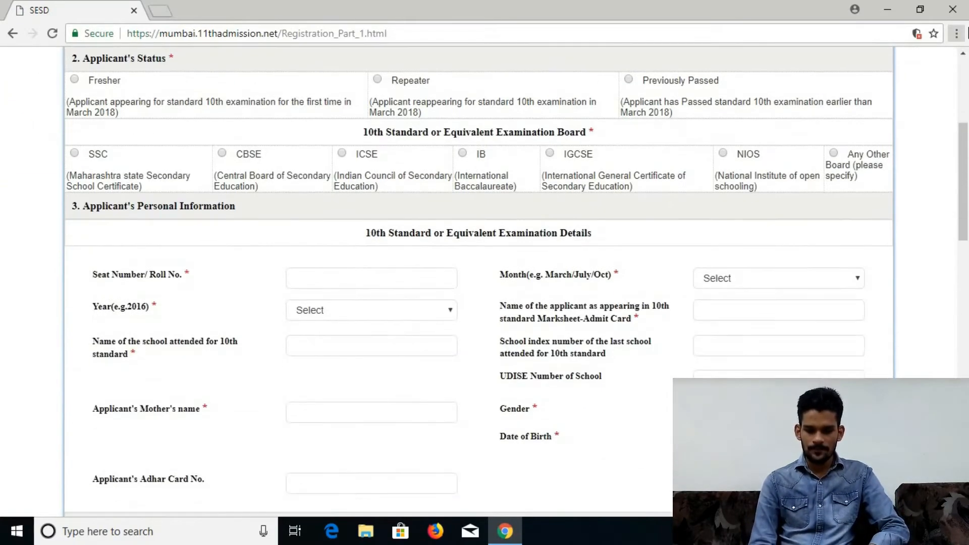
key(Down)
key(Down)
key(Down)
key(Down)
key(Down)
key(Down)
key(Down)
key(Down)
key(Down)
key(Down)
key(Down)
key(Down)
key(Down)
key(Down)
key(Down)
key(Down)
key(Down)
key(Down)
key(Down)
key(Down)
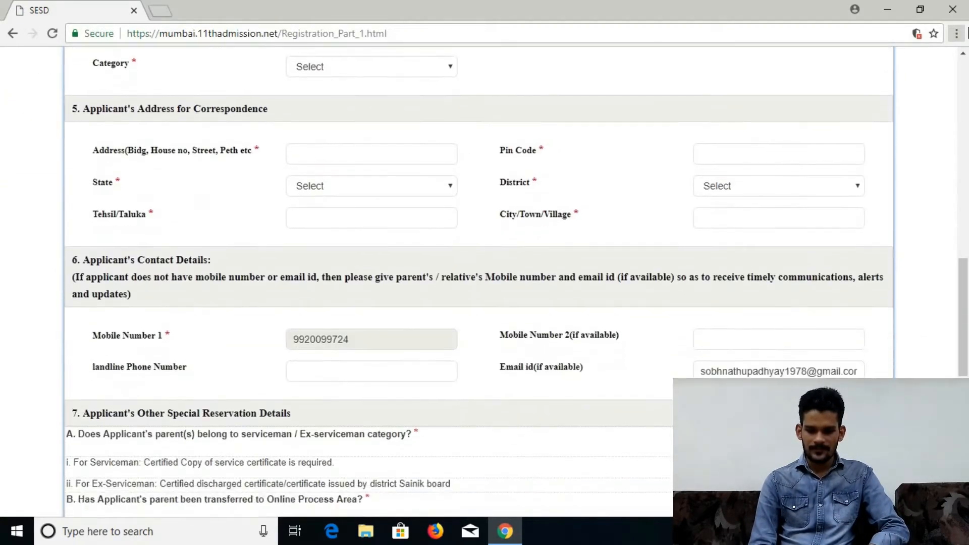
key(Down)
key(Down)
key(Down)
key(Down)
key(Down)
key(Down)
key(Down)
key(Down)
key(Down)
key(Down)
key(Down)
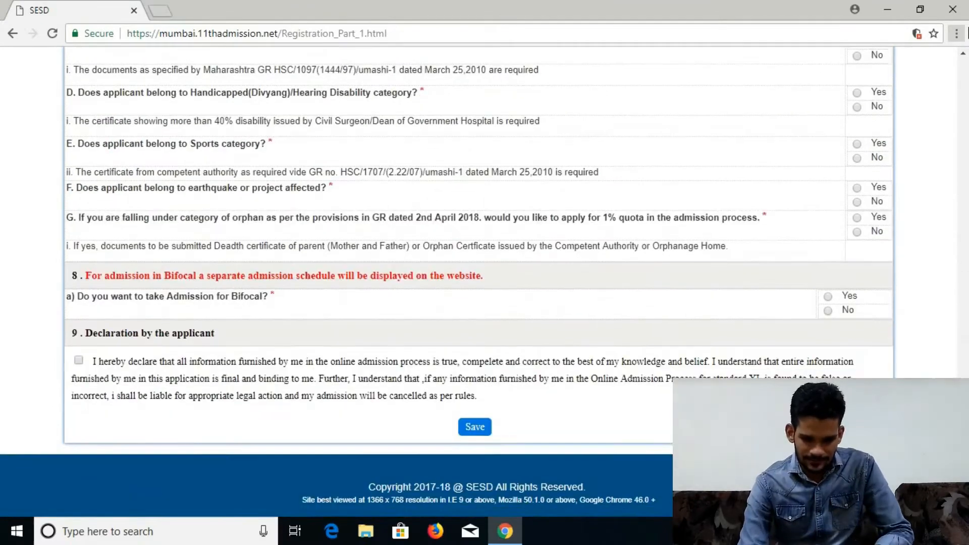
scroll(478, 283, up, 12)
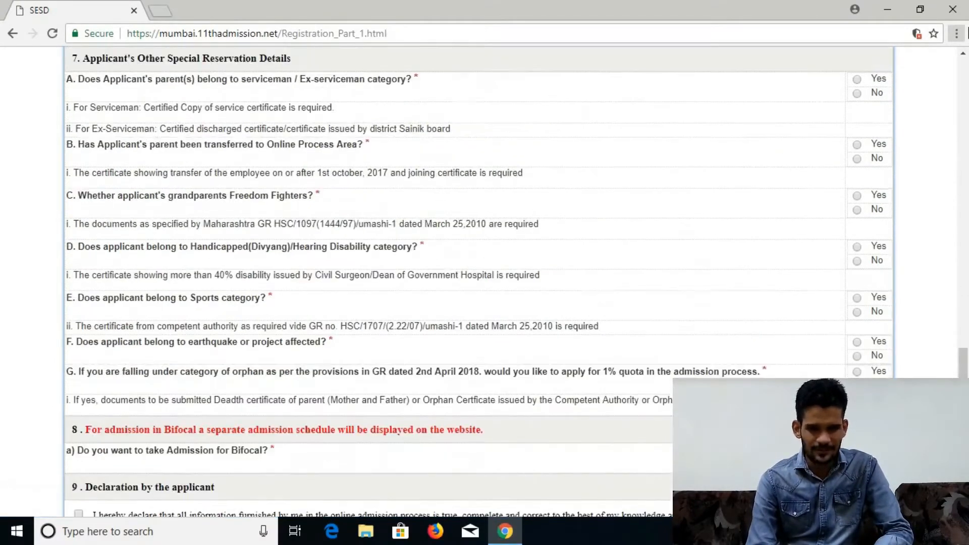
scroll(478, 282, up, 6)
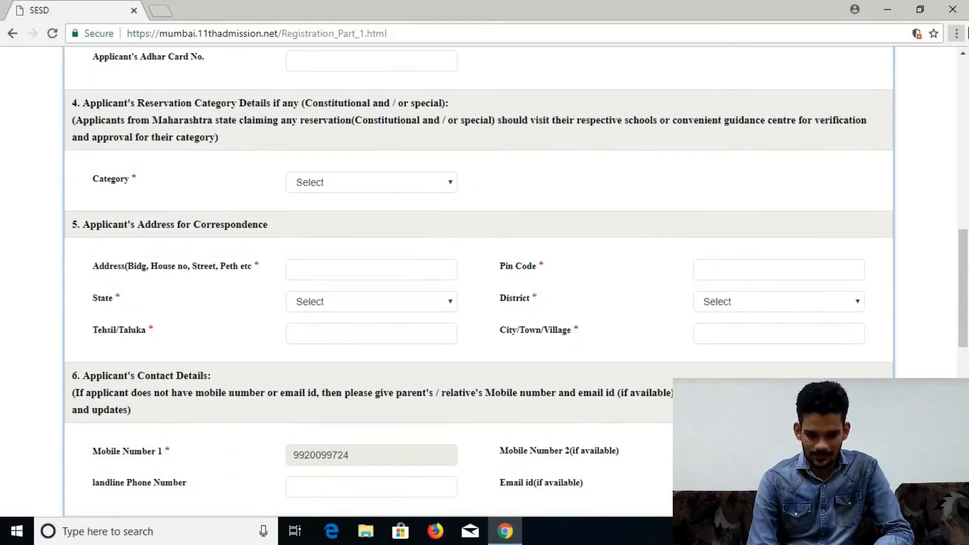
scroll(479, 283, up, 8)
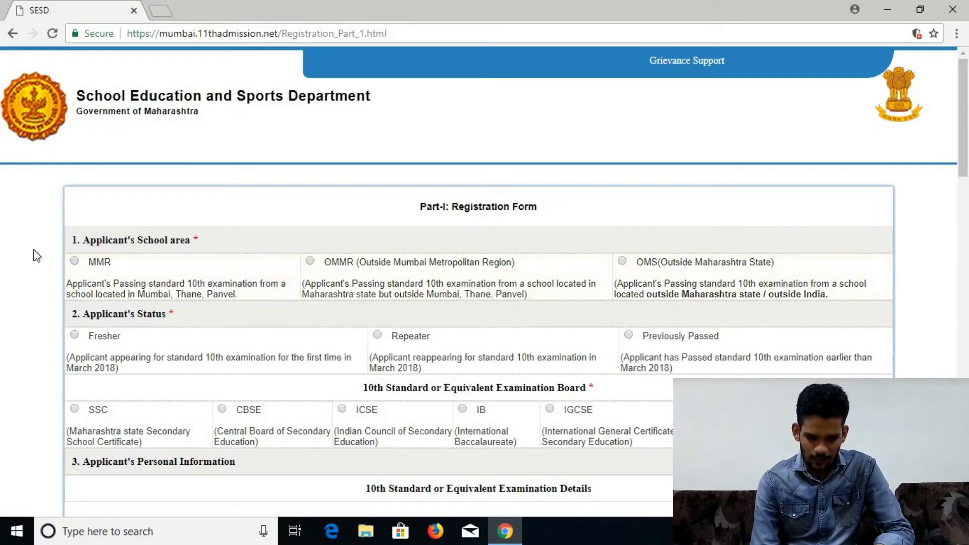
- Select MMR as school area, Fresher as applicant status and SSC as the 10th board
click(74, 262)
click(75, 336)
click(75, 409)
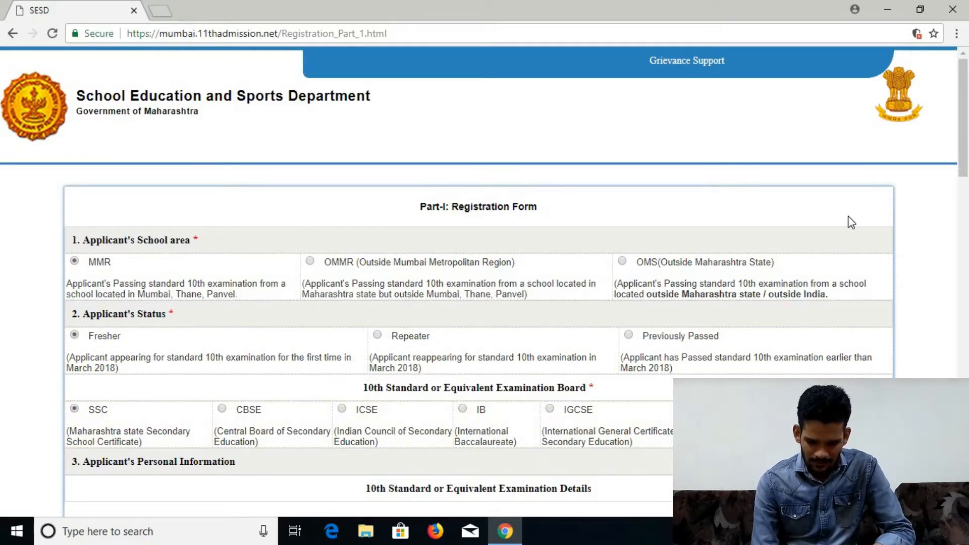
drag(967, 101, 968, 189)
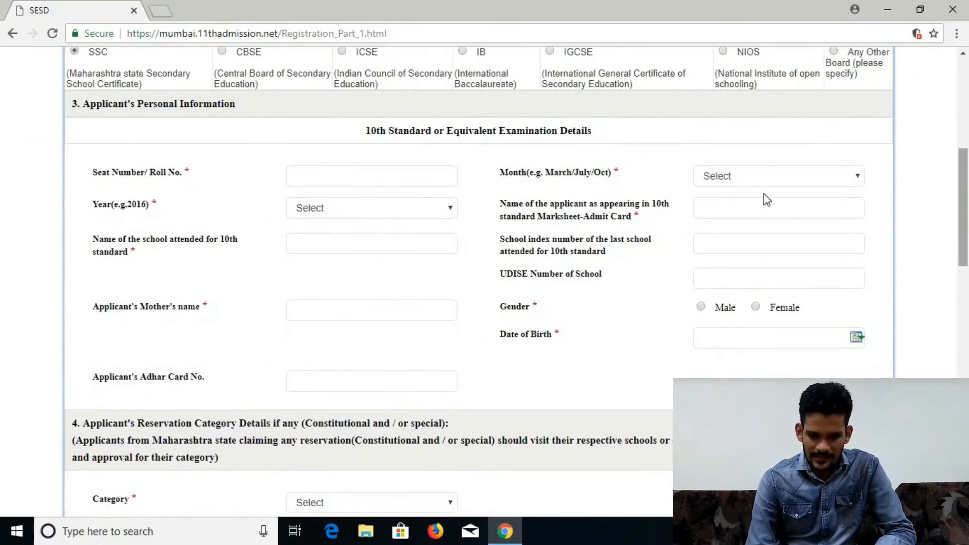
- Enter the 10th seat number so exam details auto-fill with General / Open category
click(379, 183)
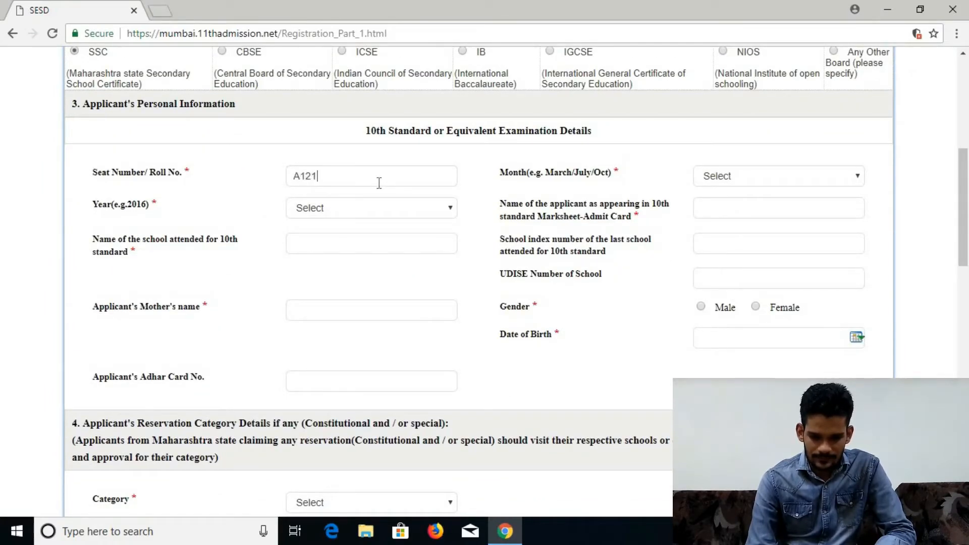
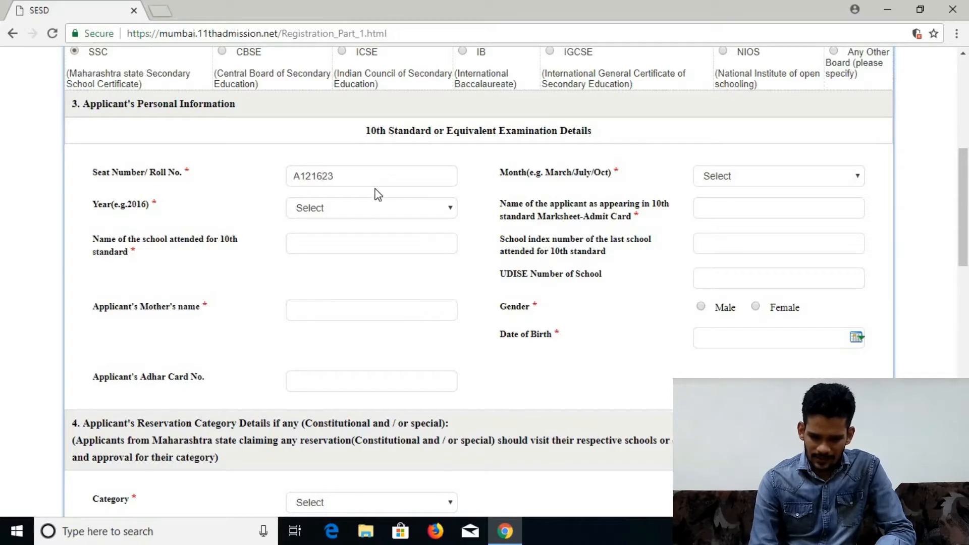
click(334, 244)
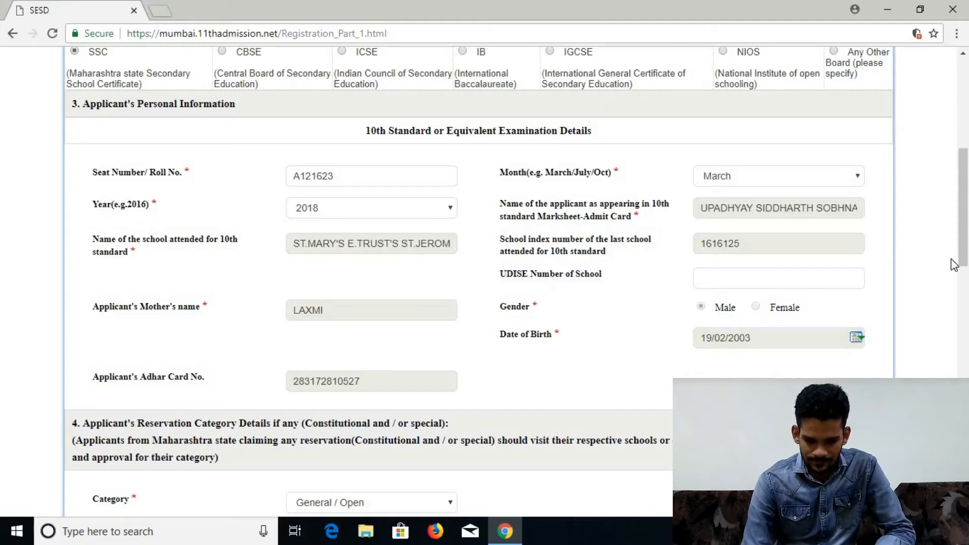
drag(963, 247, 964, 290)
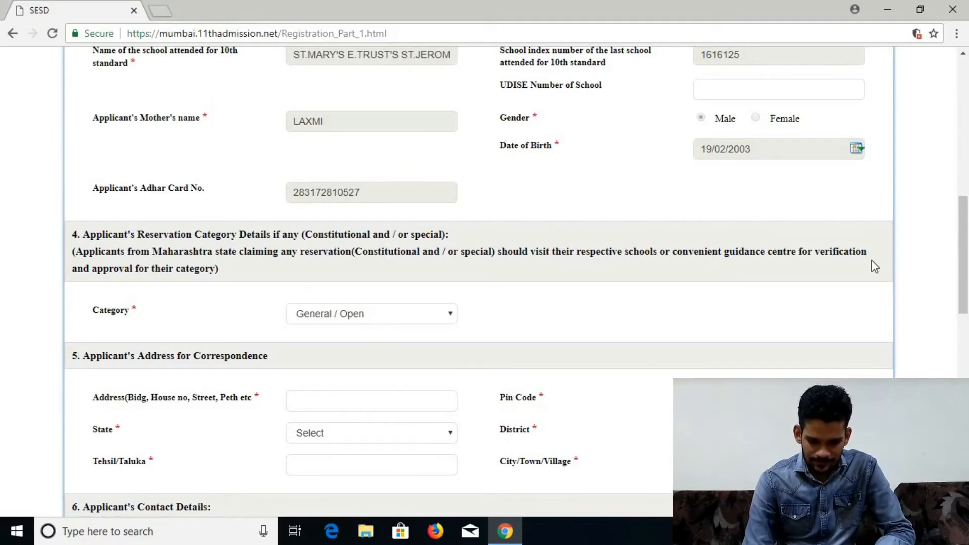
mouse_move(964, 245)
mouse_down()
mouse_move(965, 210)
mouse_move(967, 253)
mouse_up()
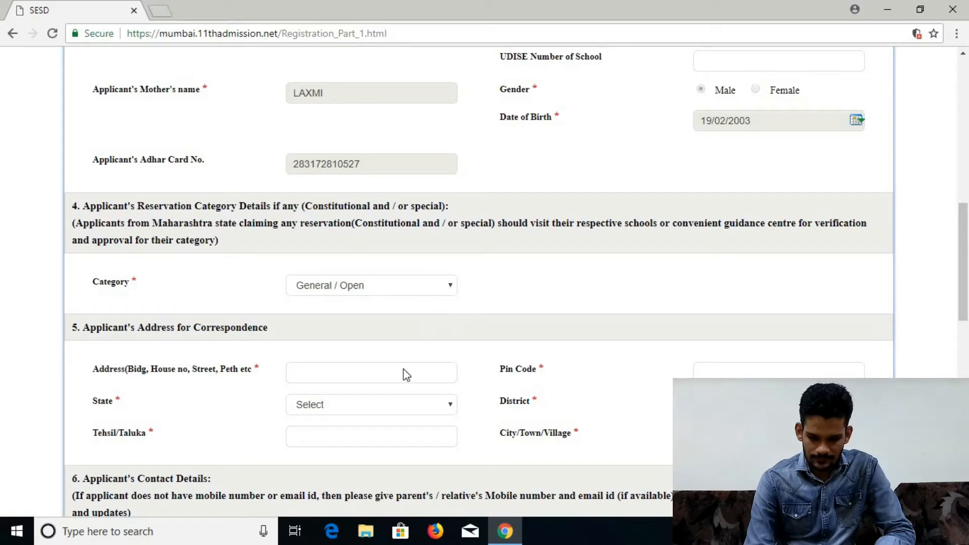
click(377, 374)
drag(967, 266, 968, 314)
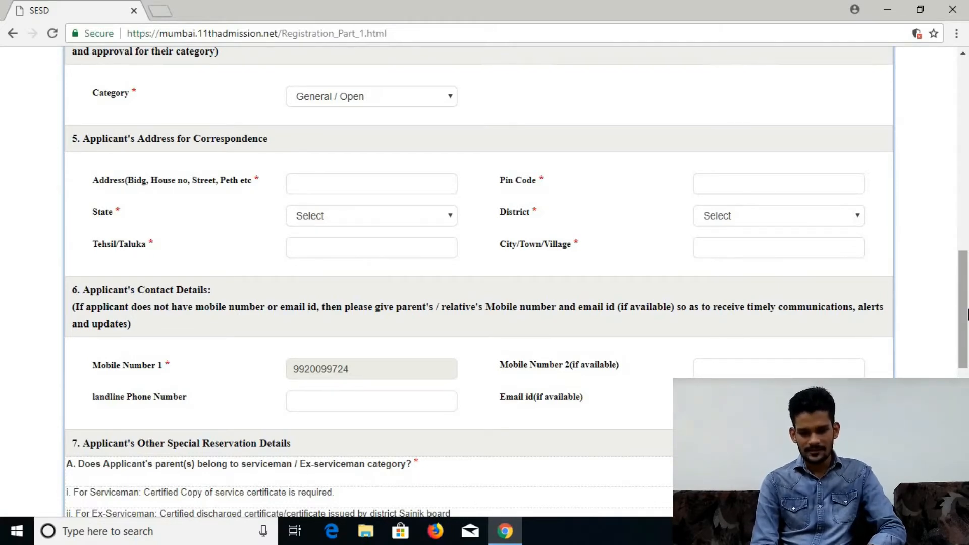
- Type the applicant's flat, wing, building, society and street into the correspondence address, fixing typos
text(11)
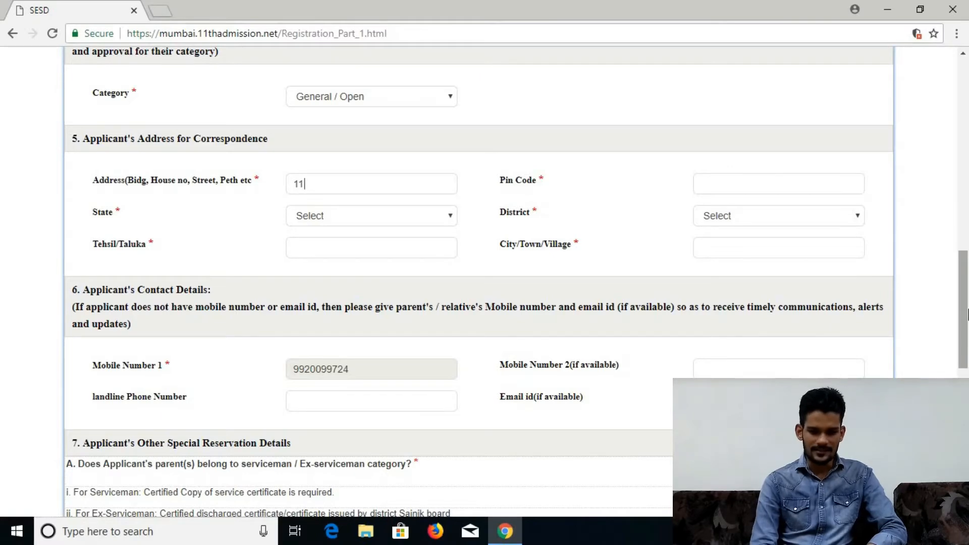
text(08)
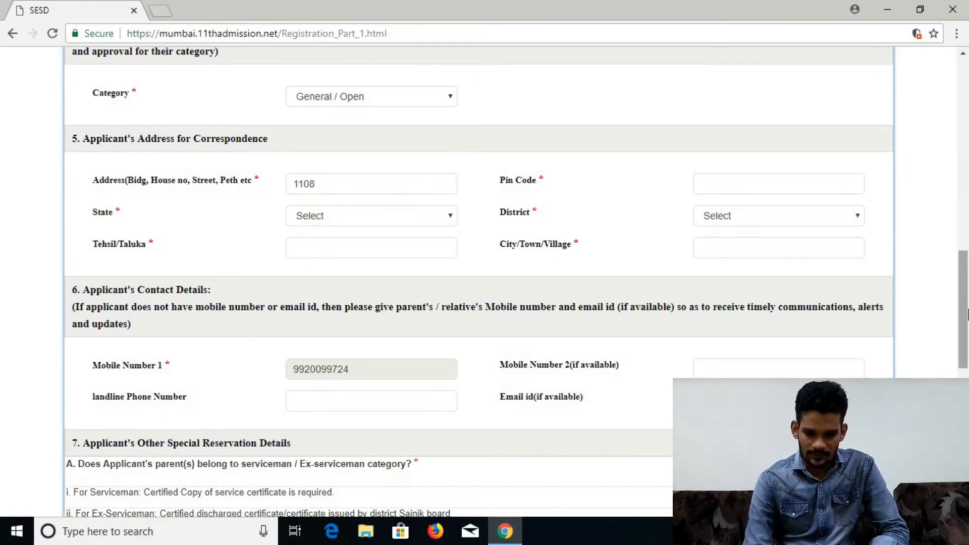
key(BackSpace)
key(BackSpace)
key(BackSpace)
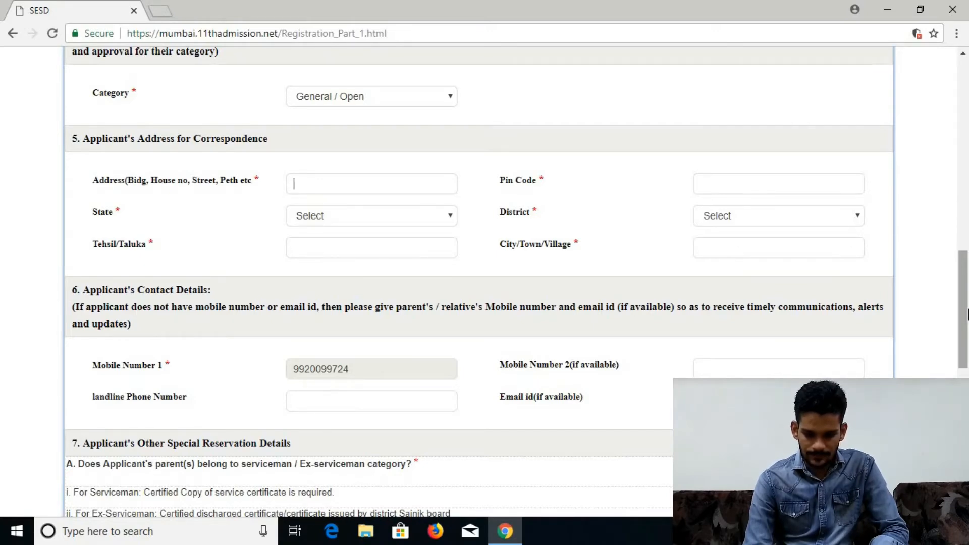
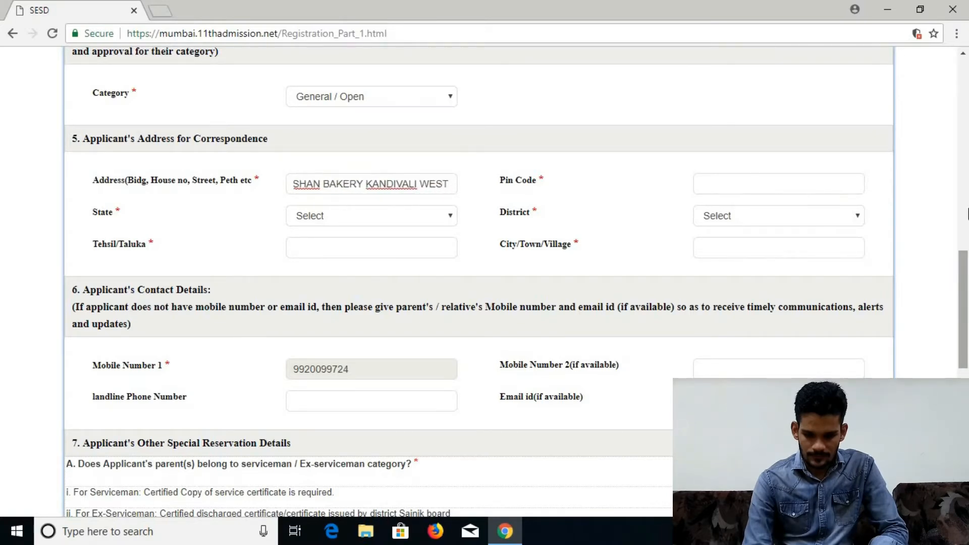
- Enter the pin code and choose MAHARASHTRA as the state
click(732, 183)
text(4)
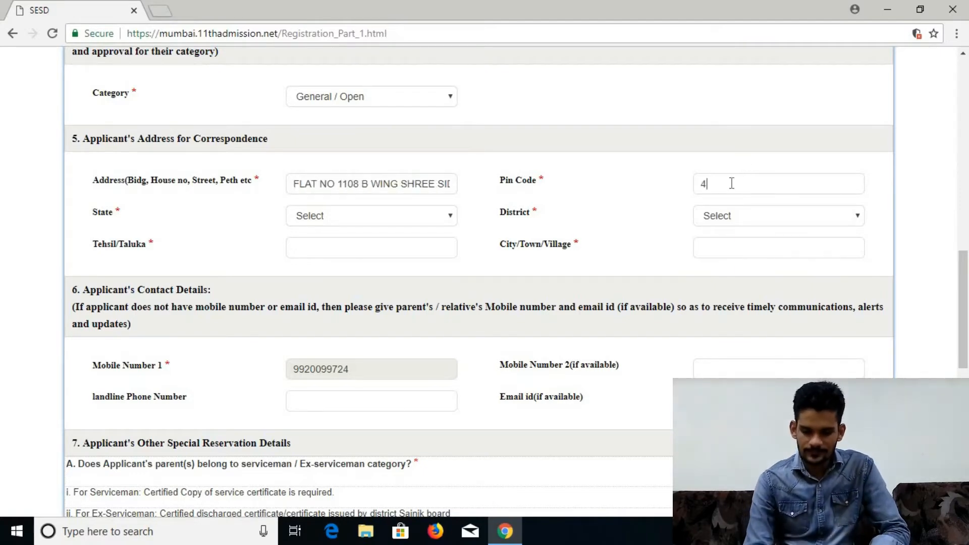
text(00067)
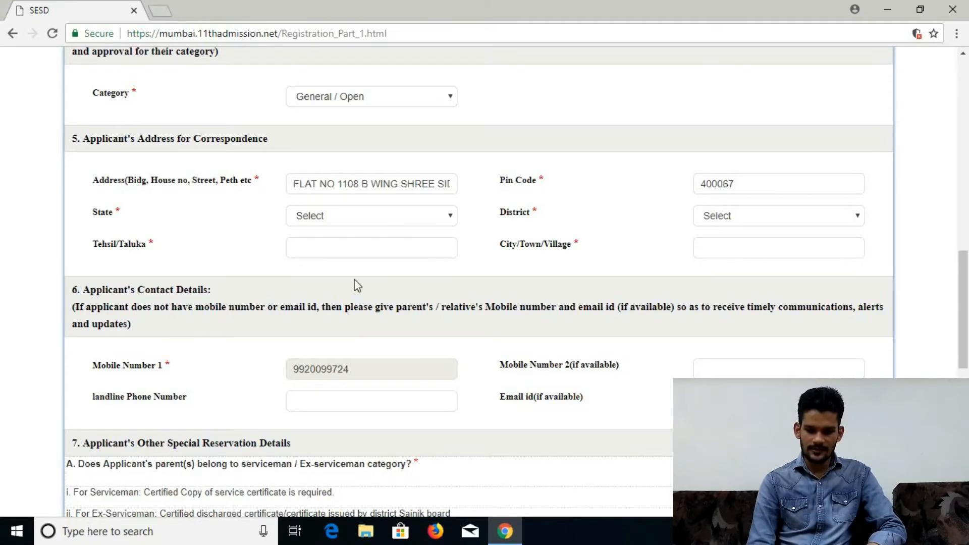
click(359, 221)
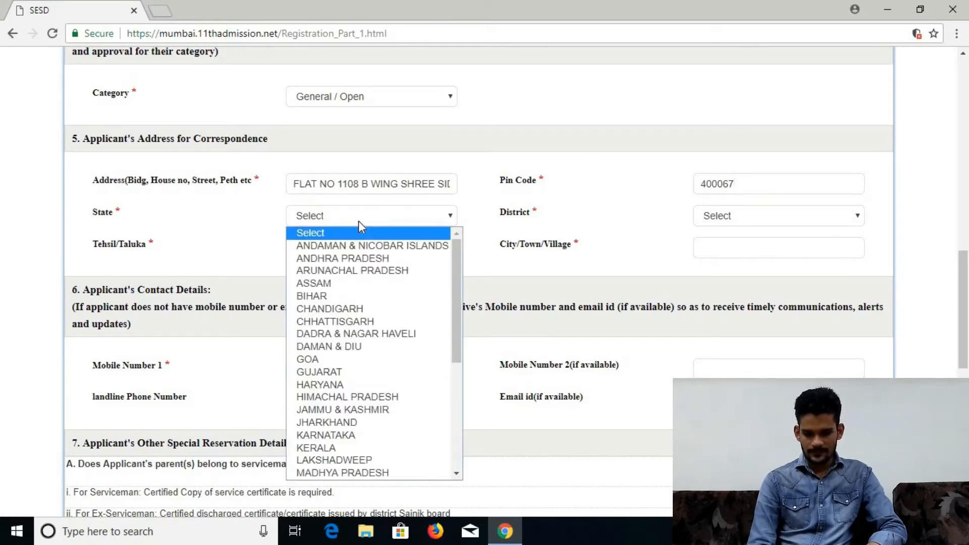
text(mah)
key(Return)
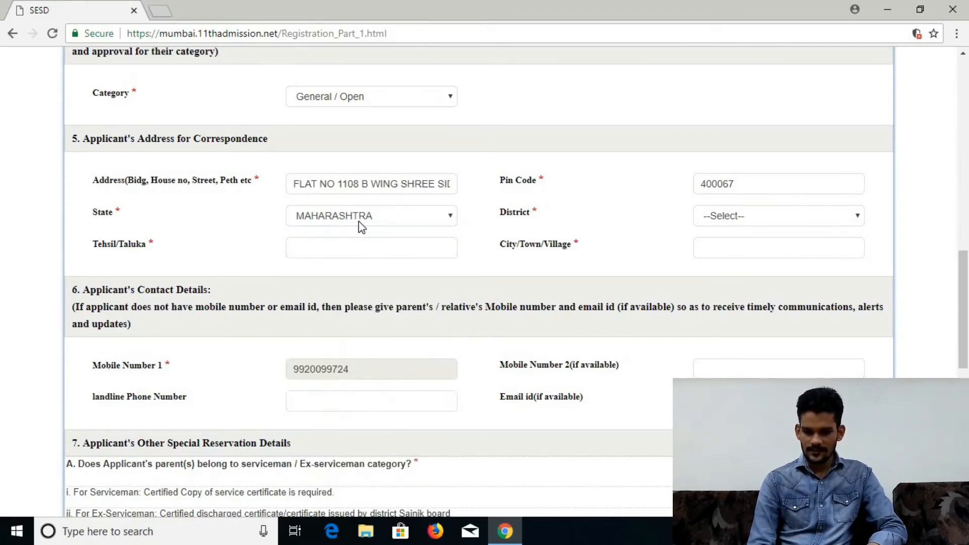
- Choose MUMBAI SUBURBAN as the district and fill in the taluka and city
click(738, 217)
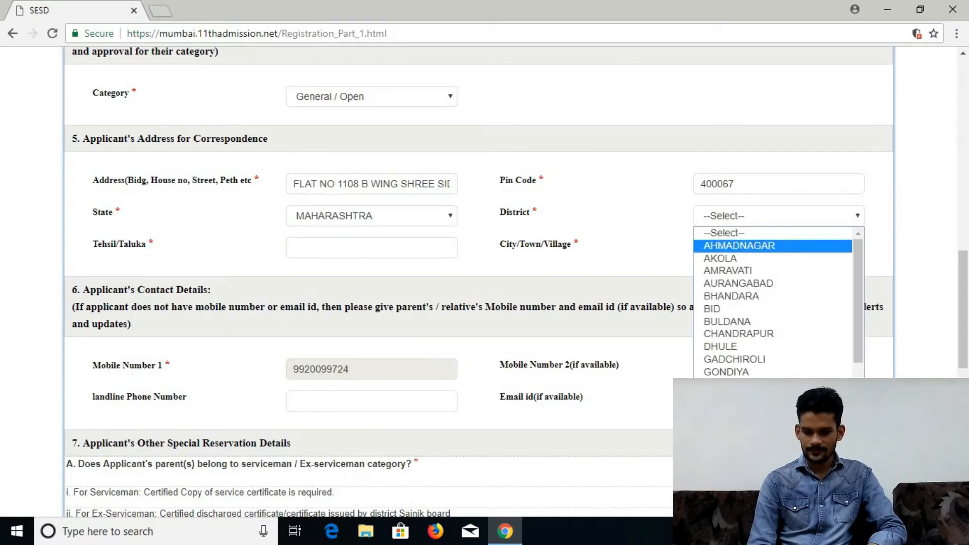
click(740, 461)
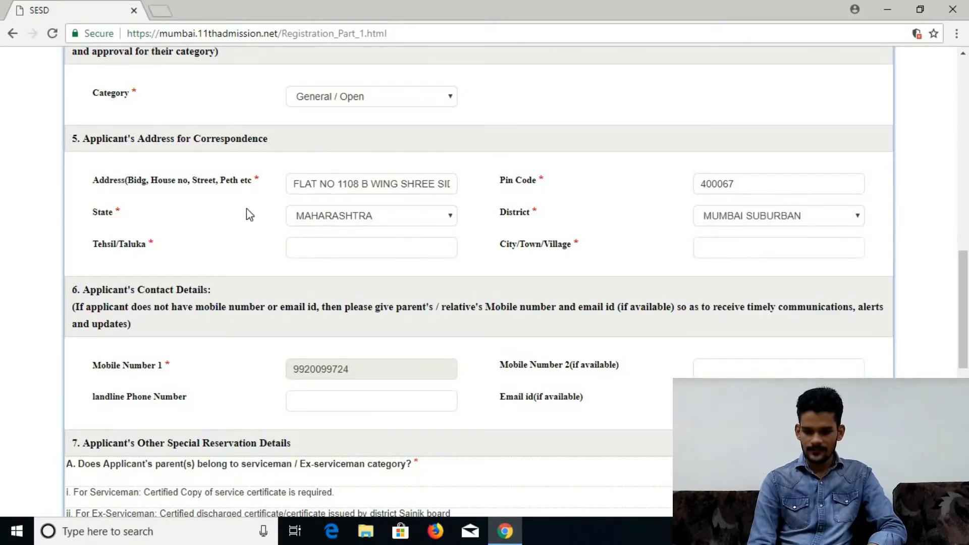
click(350, 256)
text(BORIVALI)
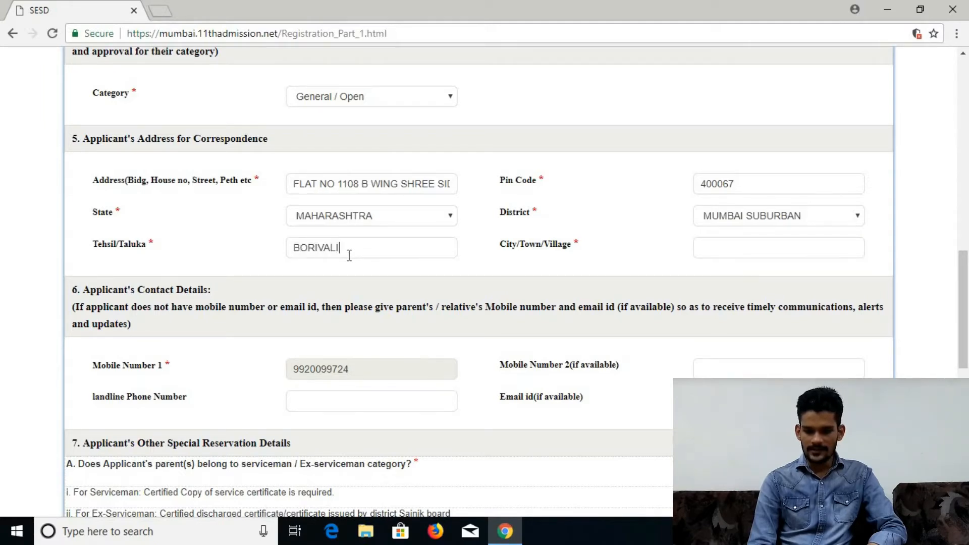
key(Tab)
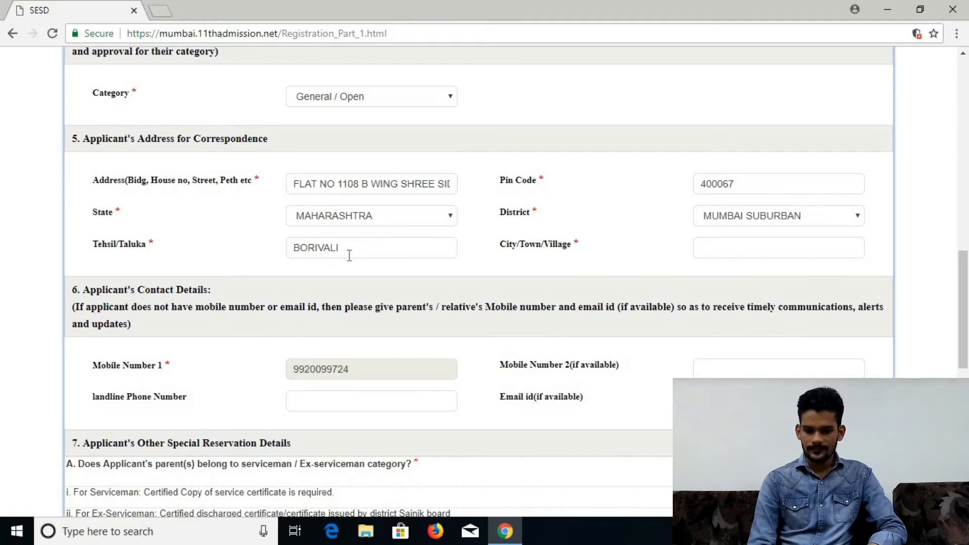
text(MUMBAI)
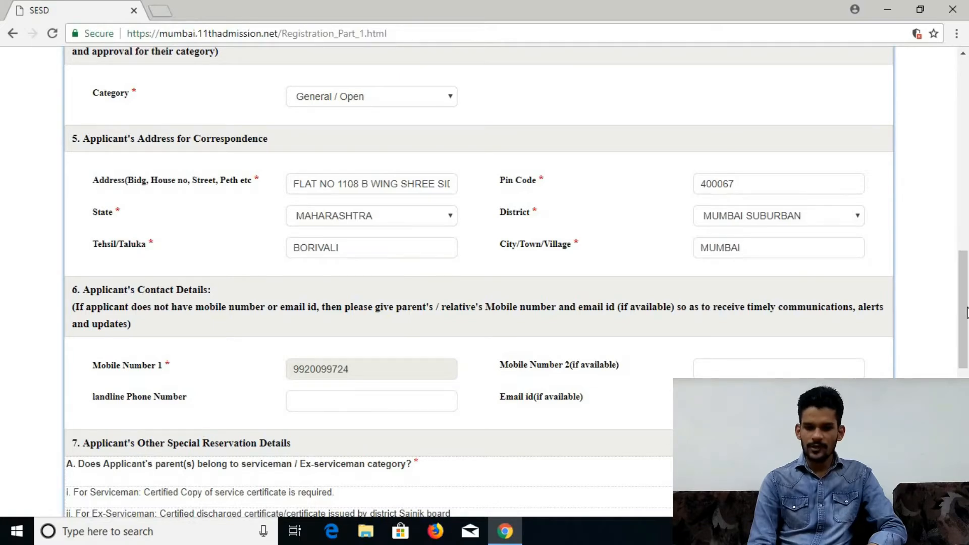
- Enter the second mobile number and answer No to the serviceman/ex-serviceman question
scroll(757, 192, down, 5)
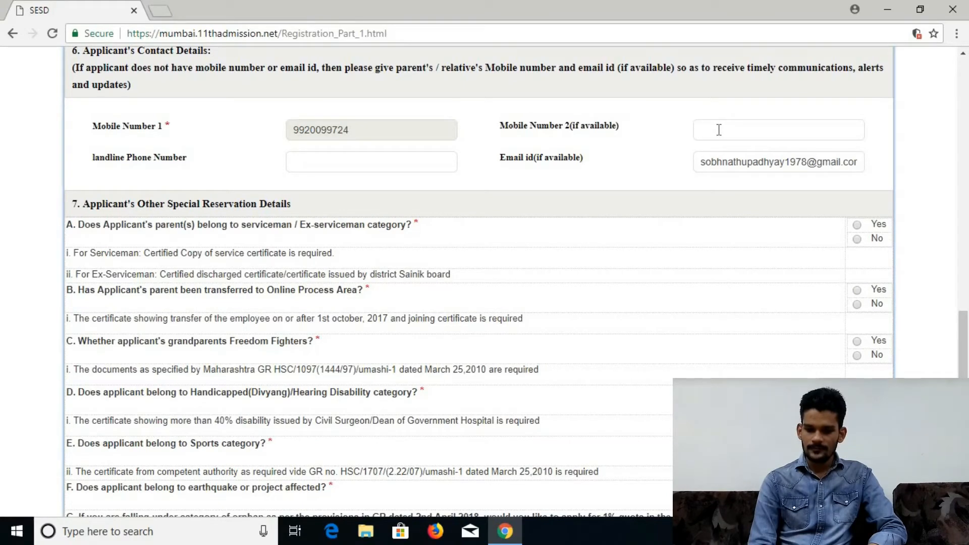
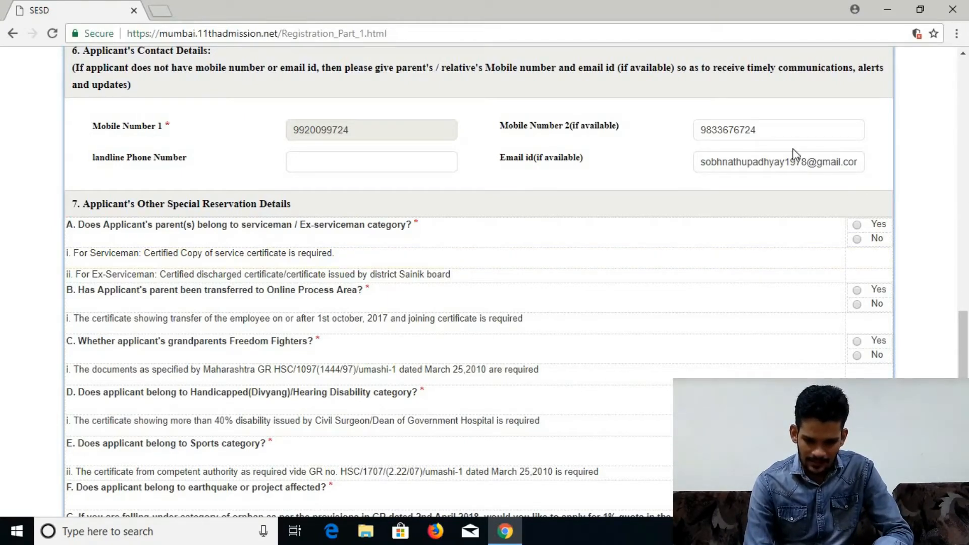
click(859, 240)
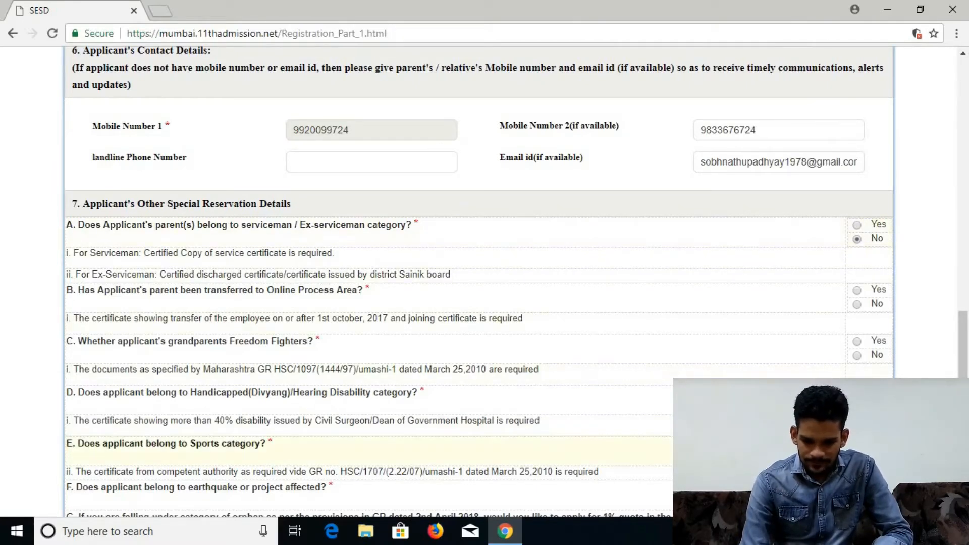
- Answer No to the parent transfer, freedom fighter and earthquake/project questions, and Yes to bifocal admission
click(857, 305)
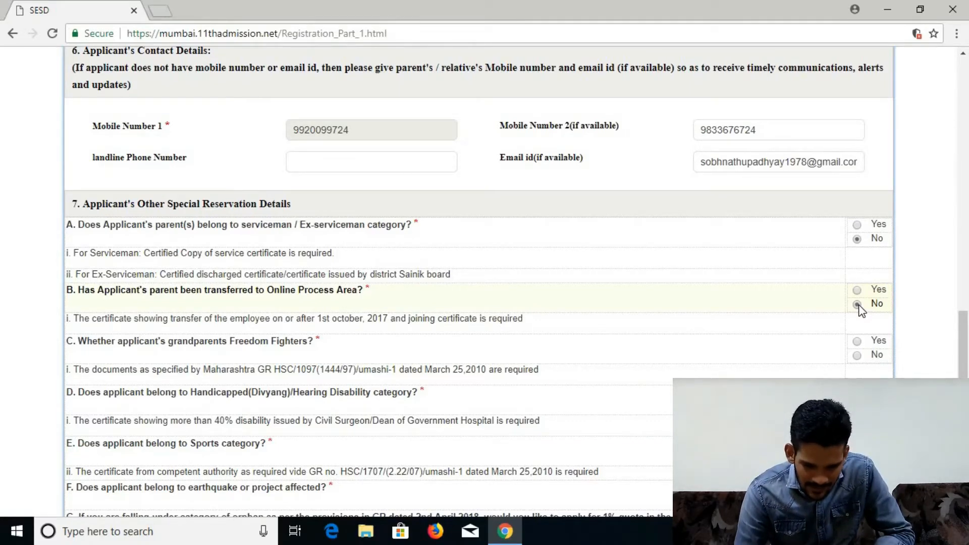
click(858, 356)
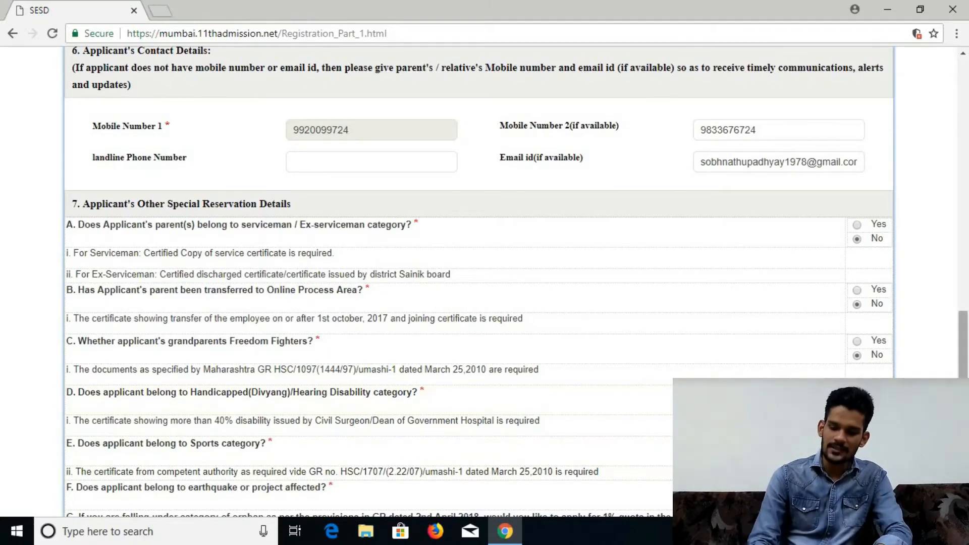
scroll(479, 283, down, 3)
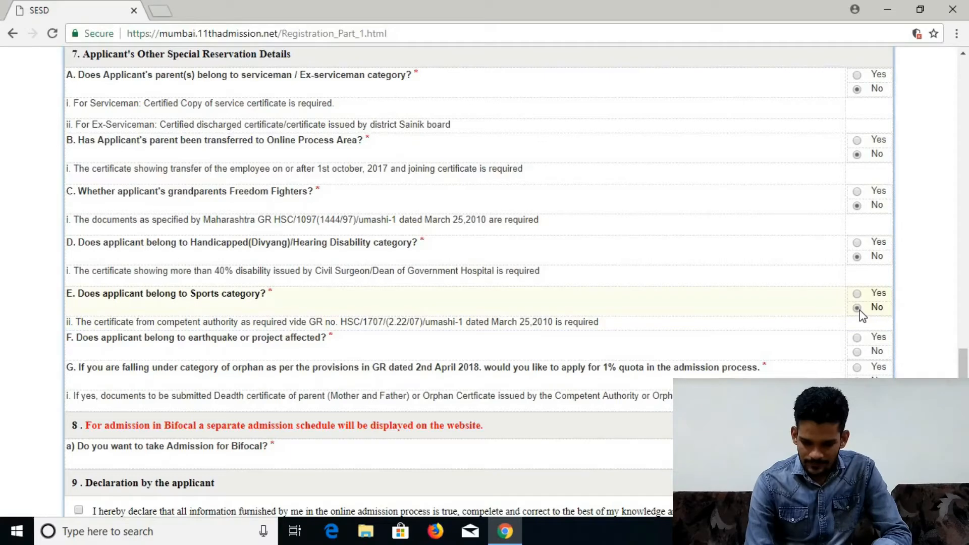
click(857, 352)
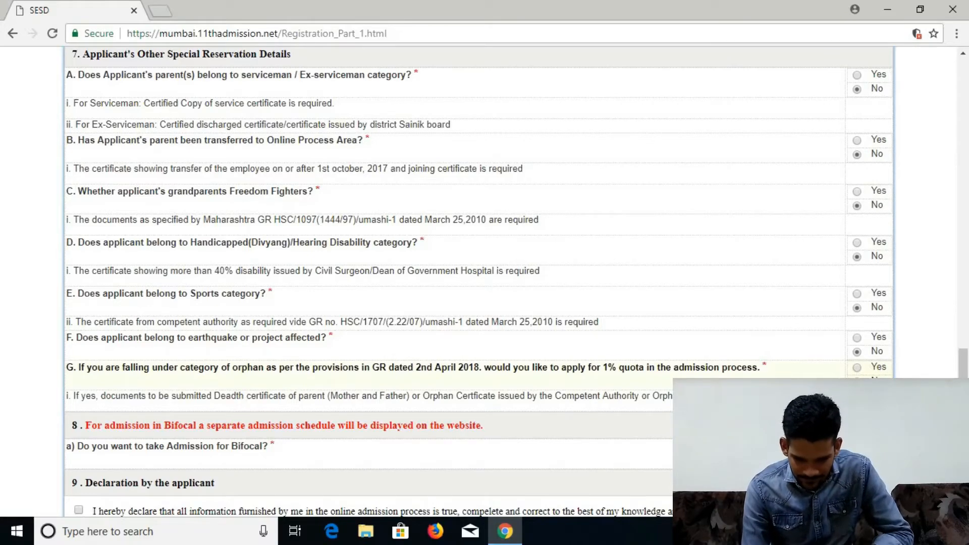
scroll(517, 283, down, 1)
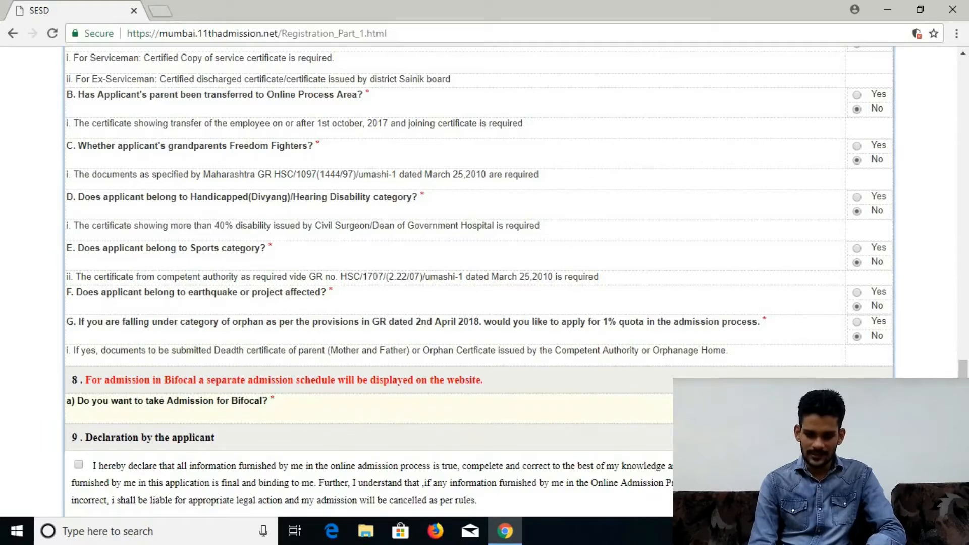
click(858, 401)
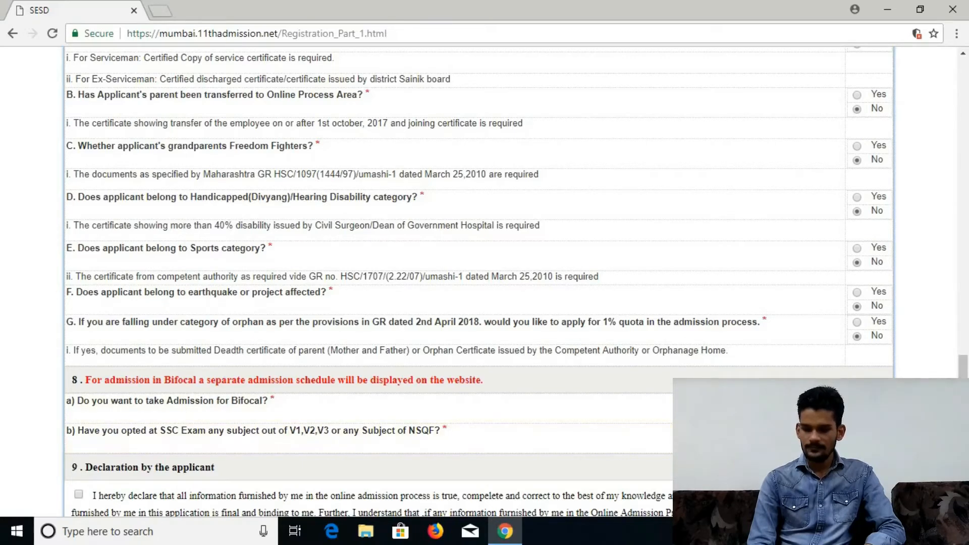
- Tick the applicant's declaration checkbox in section 9 and scroll through the form to review it
scroll(479, 283, down, 3)
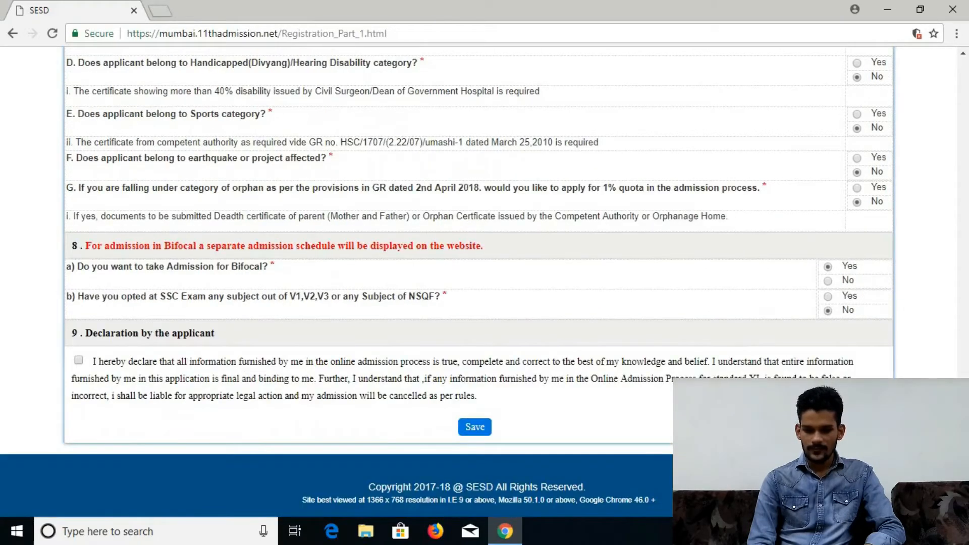
click(79, 361)
scroll(81, 362, up, 1)
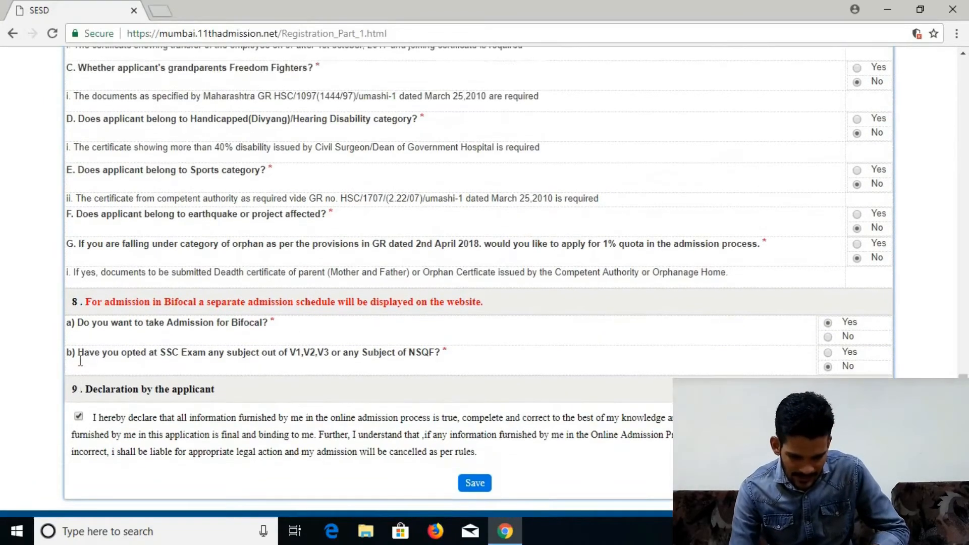
scroll(80, 361, up, 12)
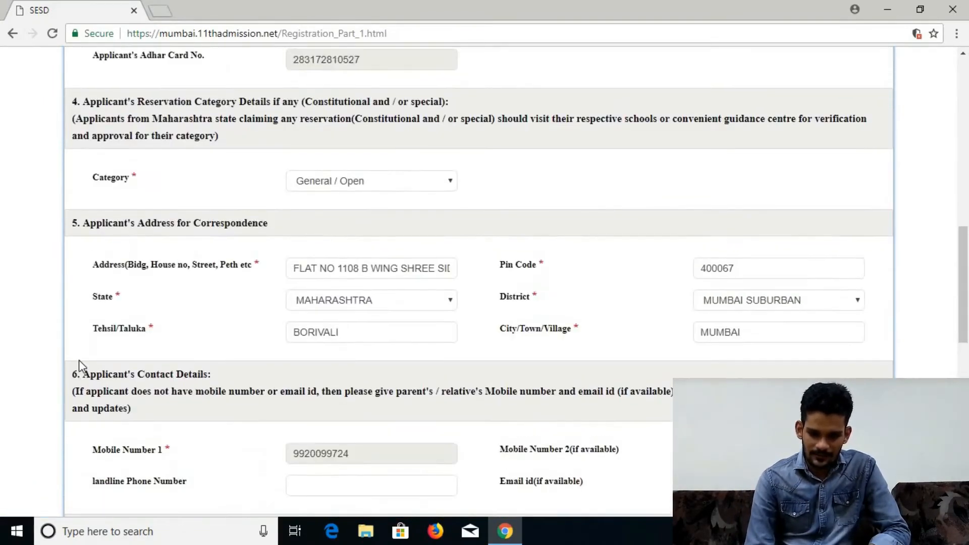
scroll(78, 359, up, 7)
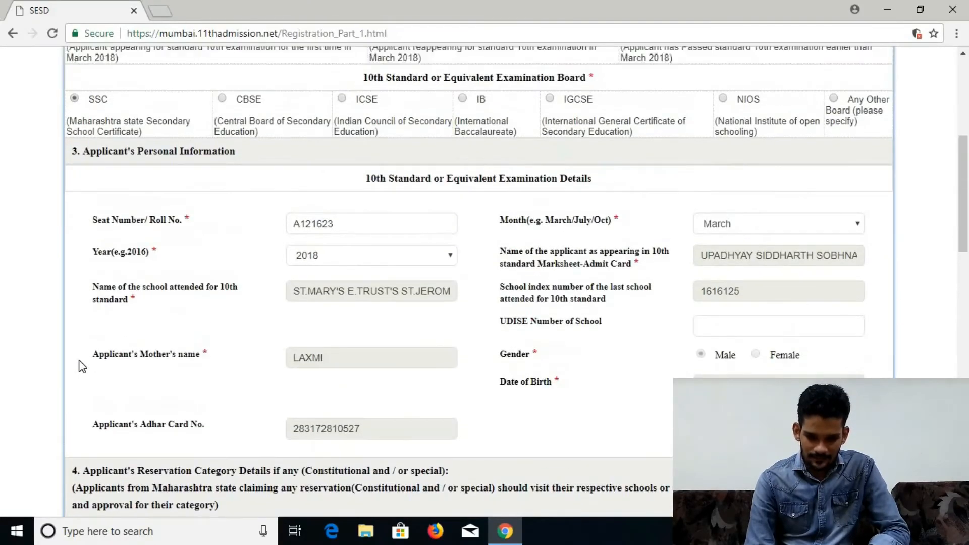
scroll(81, 365, up, 6)
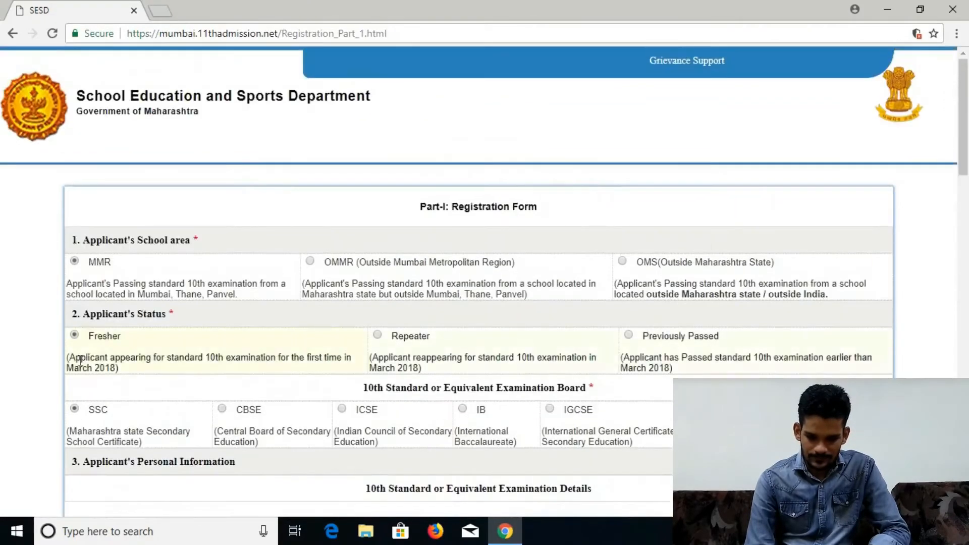
scroll(80, 360, down, 11)
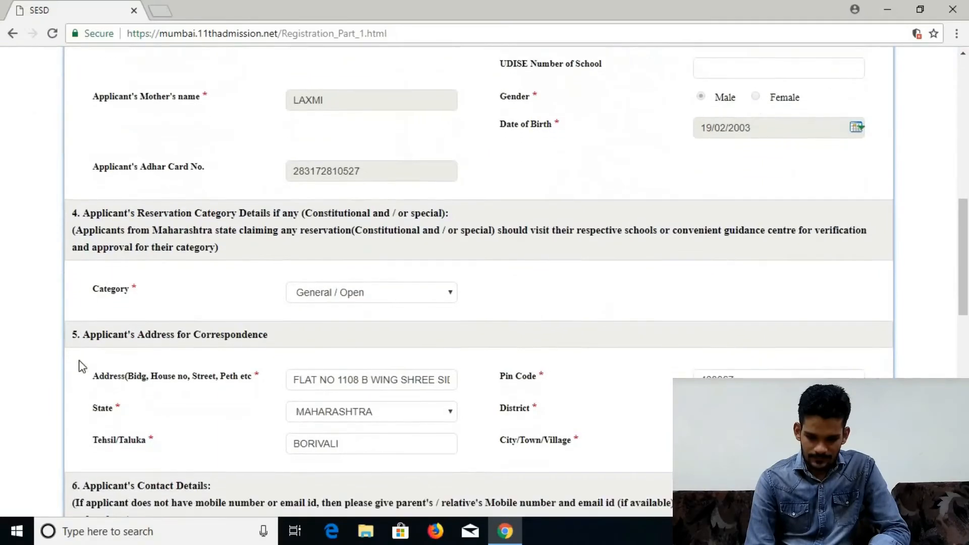
scroll(80, 362, down, 15)
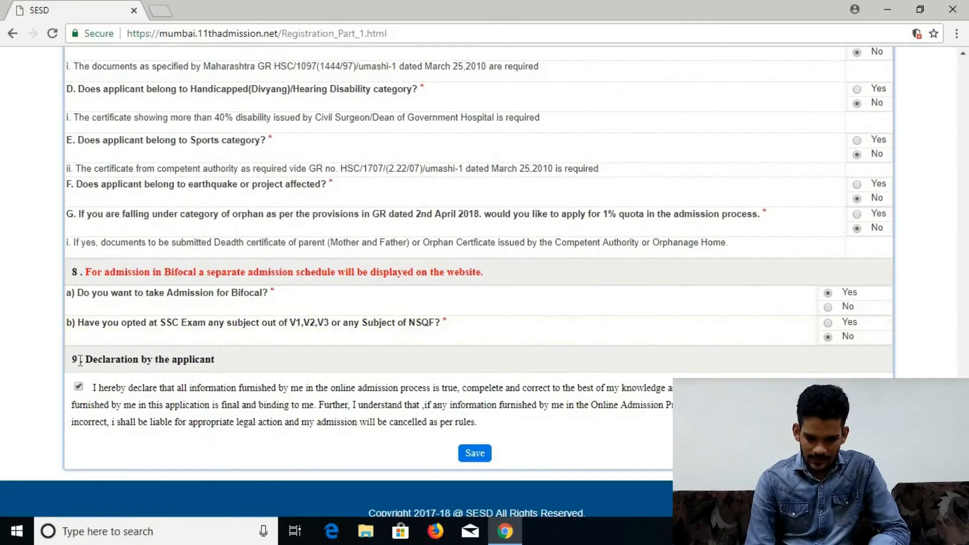
scroll(80, 361, down, 1)
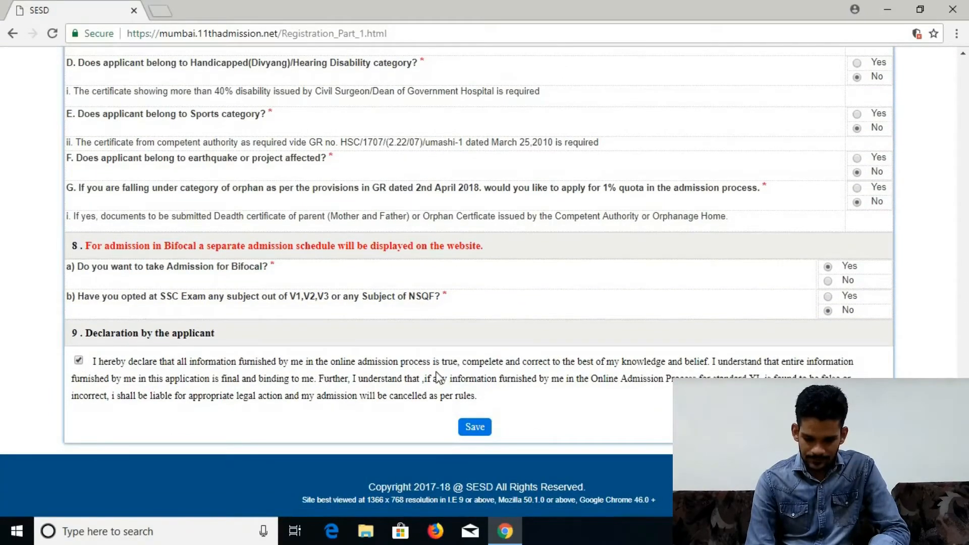
click(481, 430)
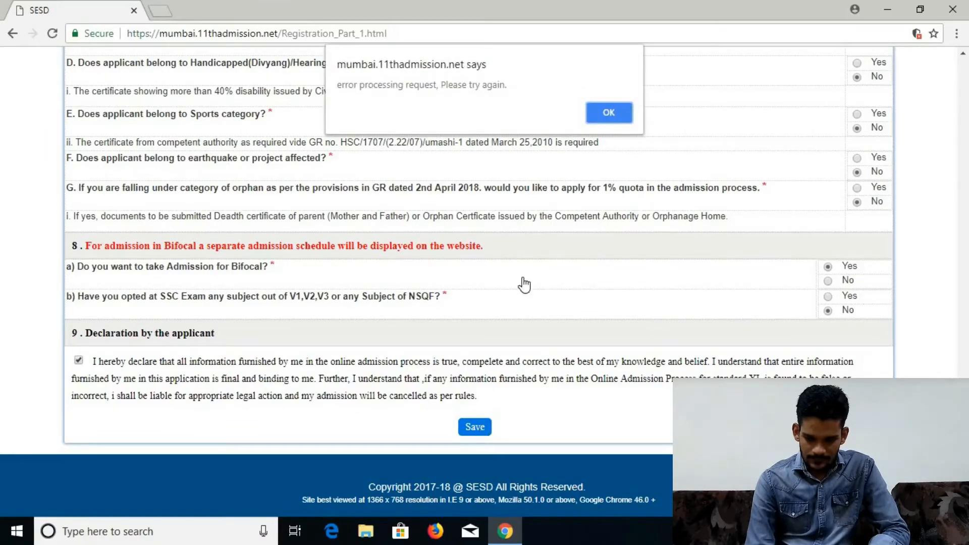
click(608, 113)
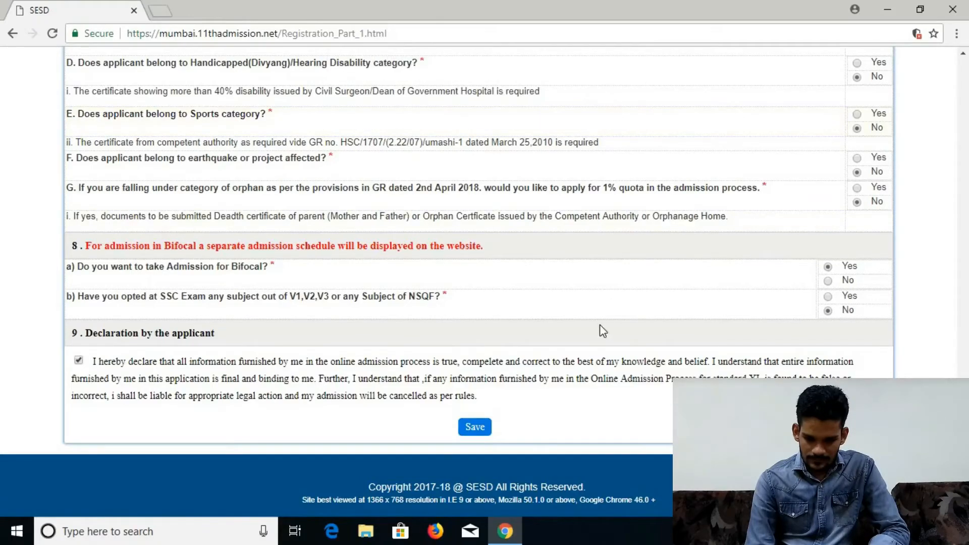
click(477, 430)
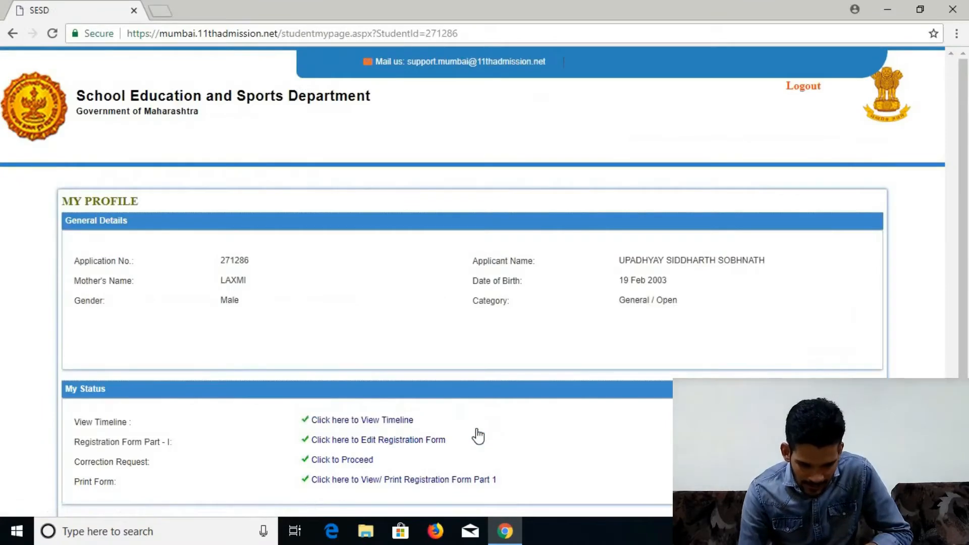
scroll(478, 436, down, 1)
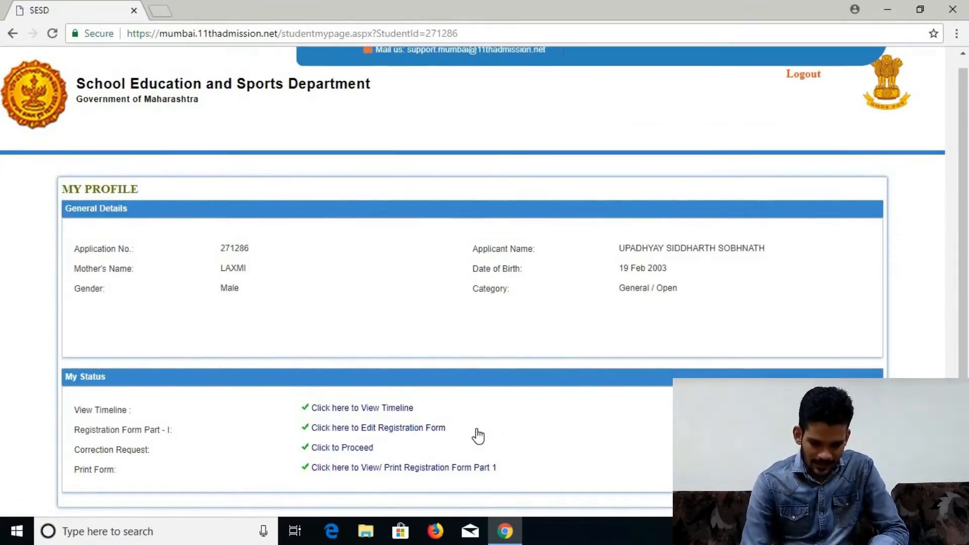
scroll(478, 435, down, 1)
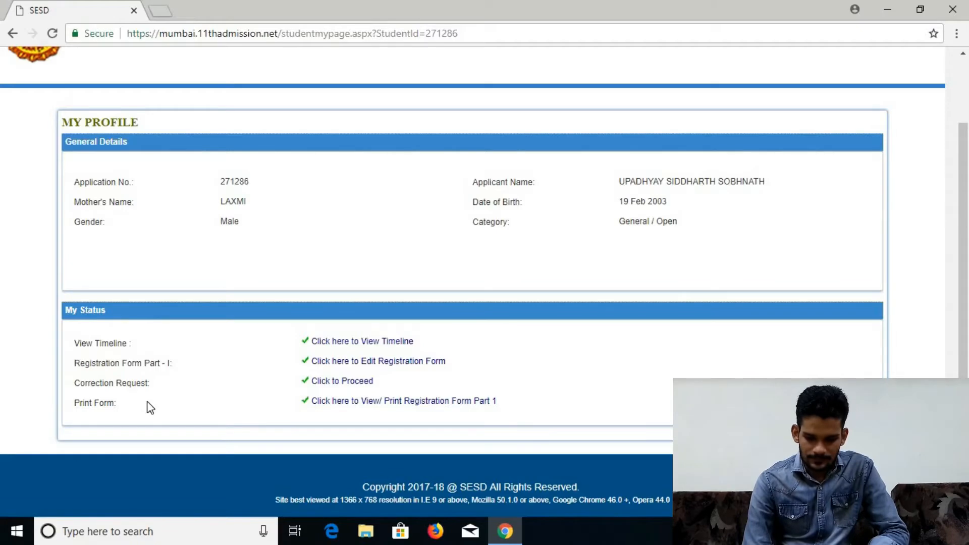
click(363, 346)
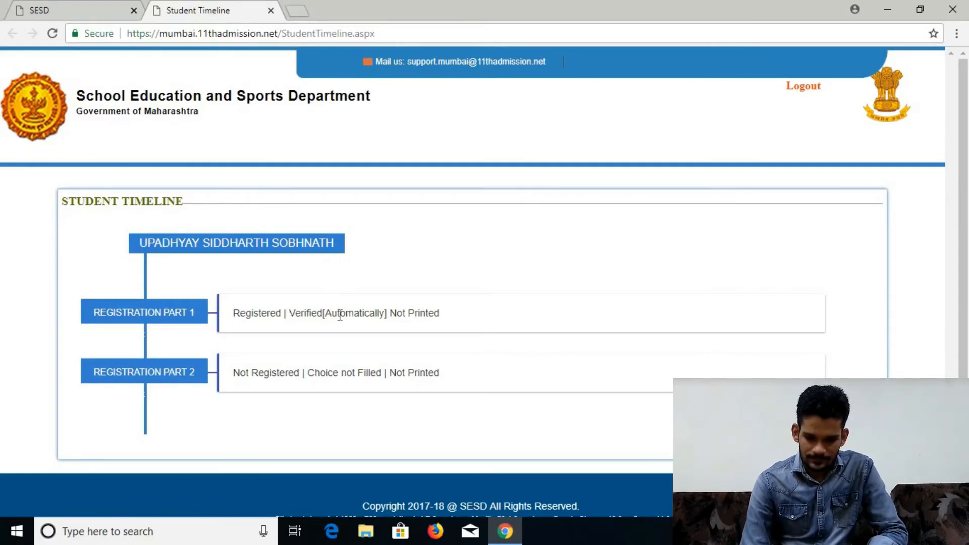
click(271, 11)
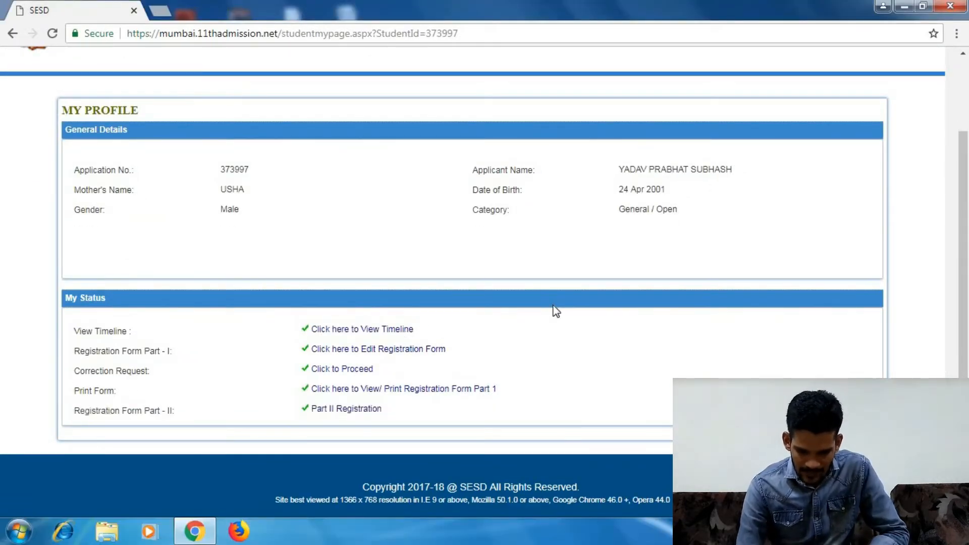
- Open the printable Part I registration form full screen and send it to the printer
click(402, 349)
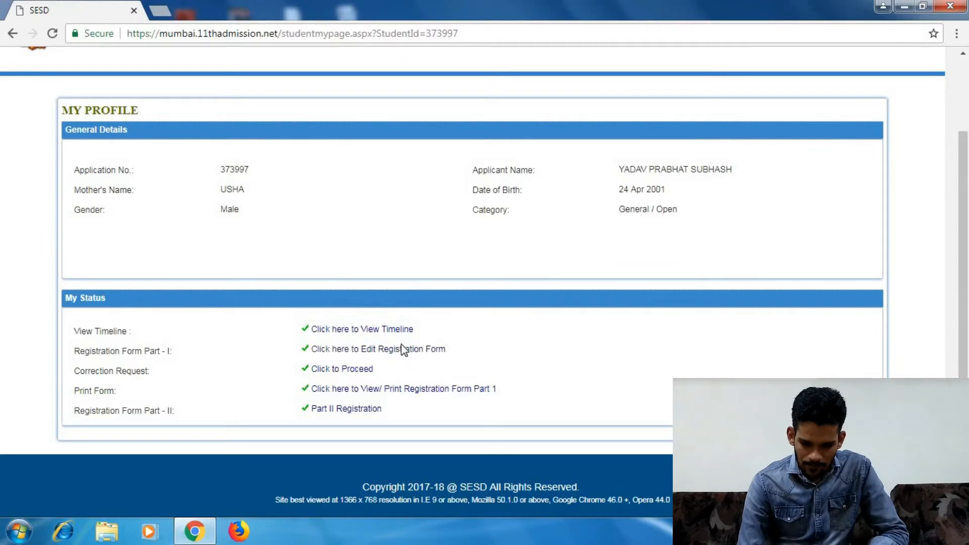
click(351, 395)
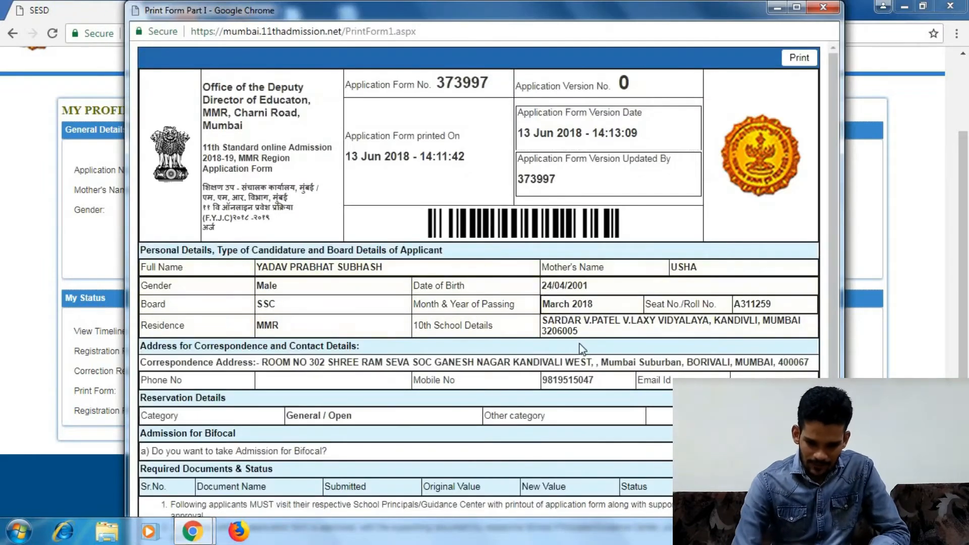
scroll(582, 348, down, 3)
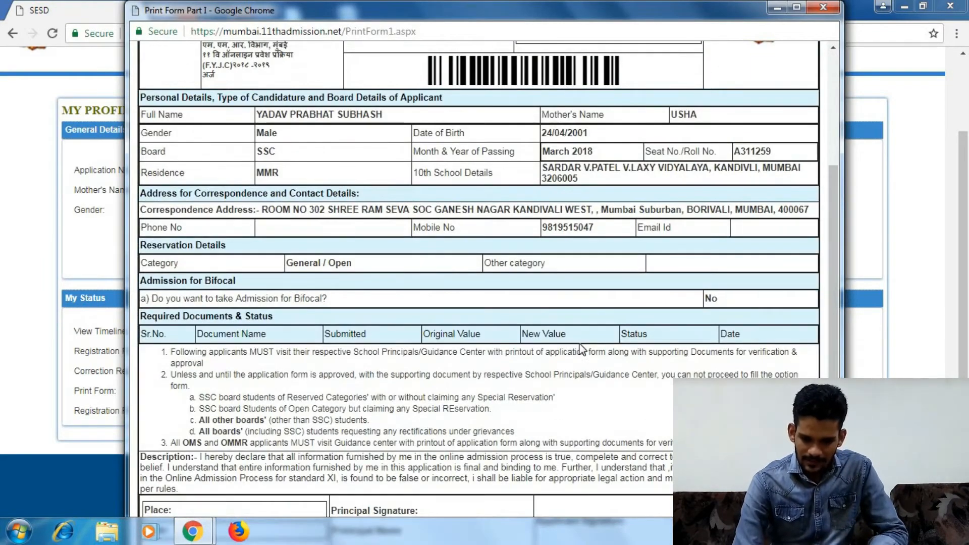
scroll(528, 265, up, 3)
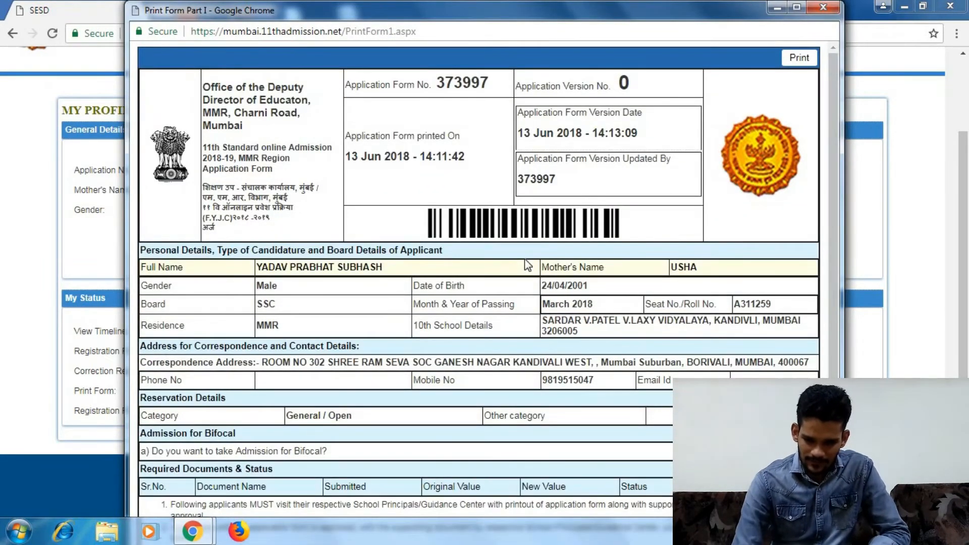
key(super+Up)
click(797, 54)
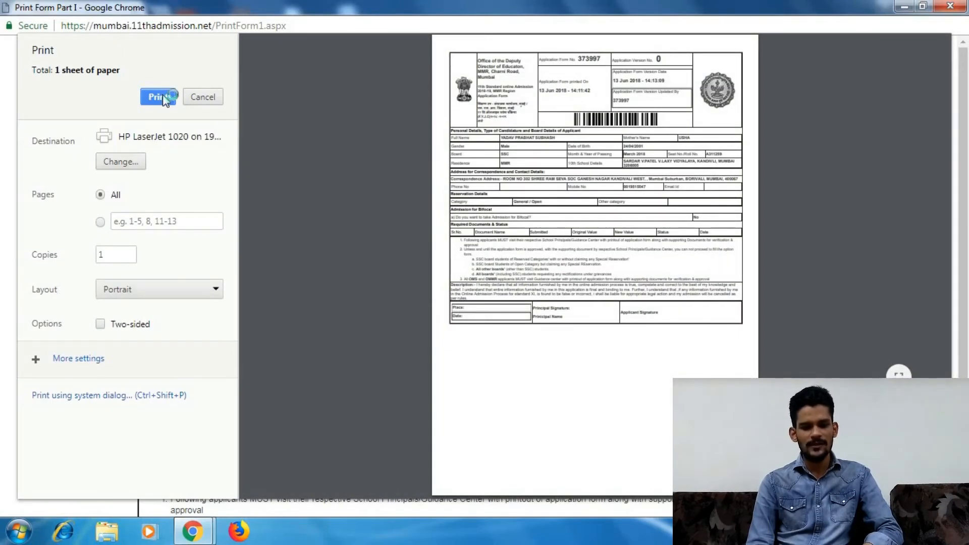
click(160, 97)
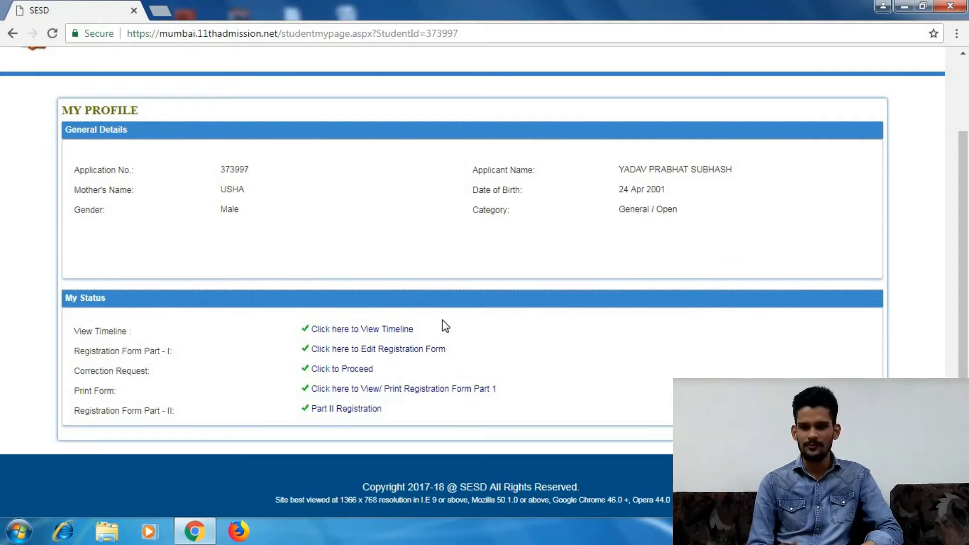
click(353, 408)
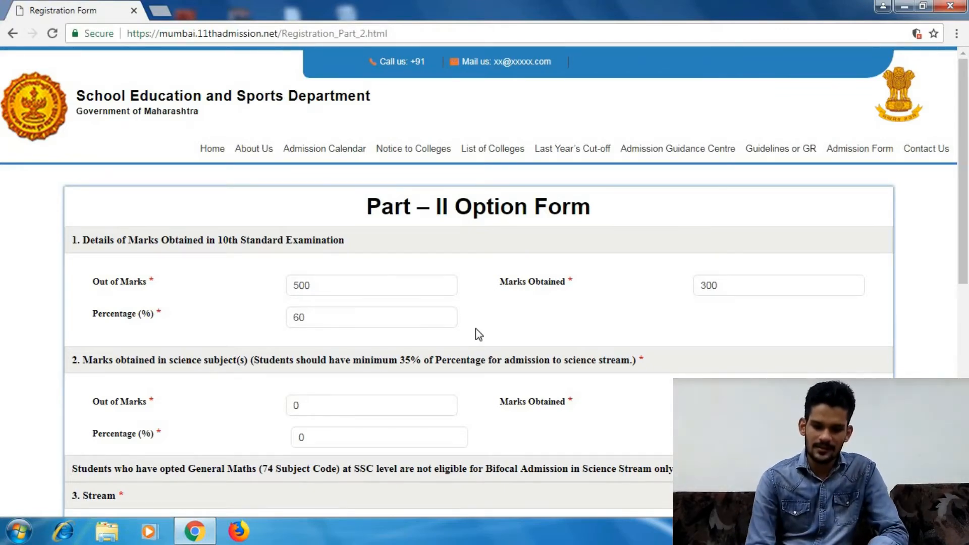
- Enter science marks as 58 out of 100 so the percentage reads 58.00
scroll(476, 329, down, 8)
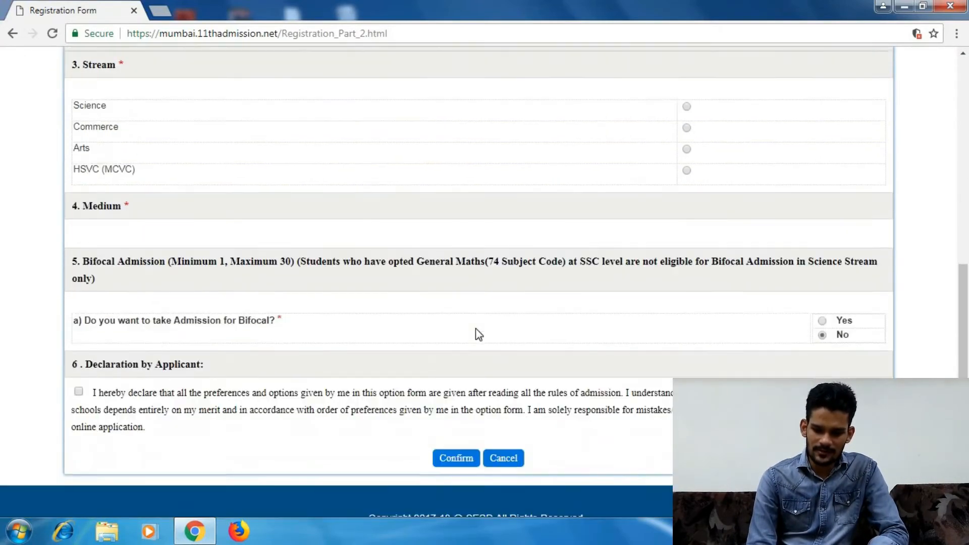
scroll(476, 330, up, 4)
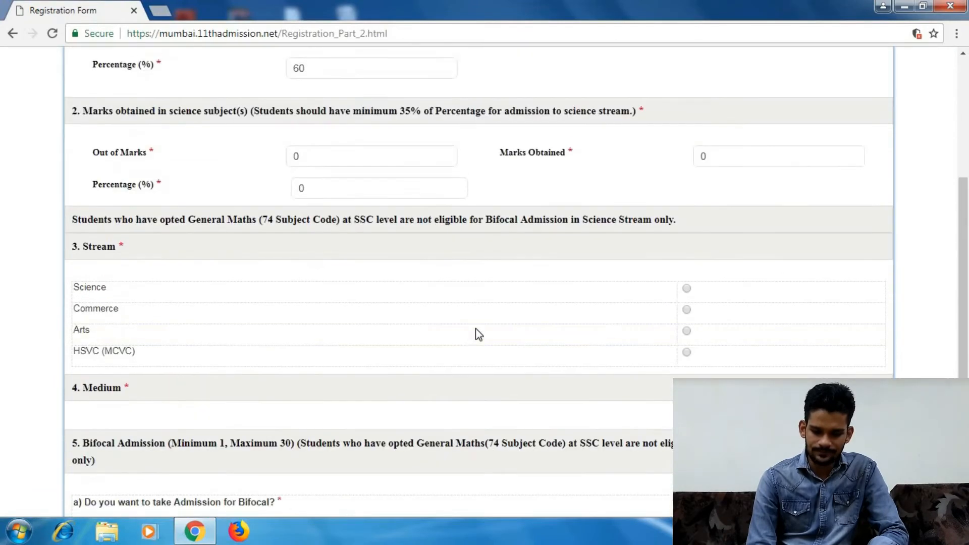
scroll(475, 330, up, 5)
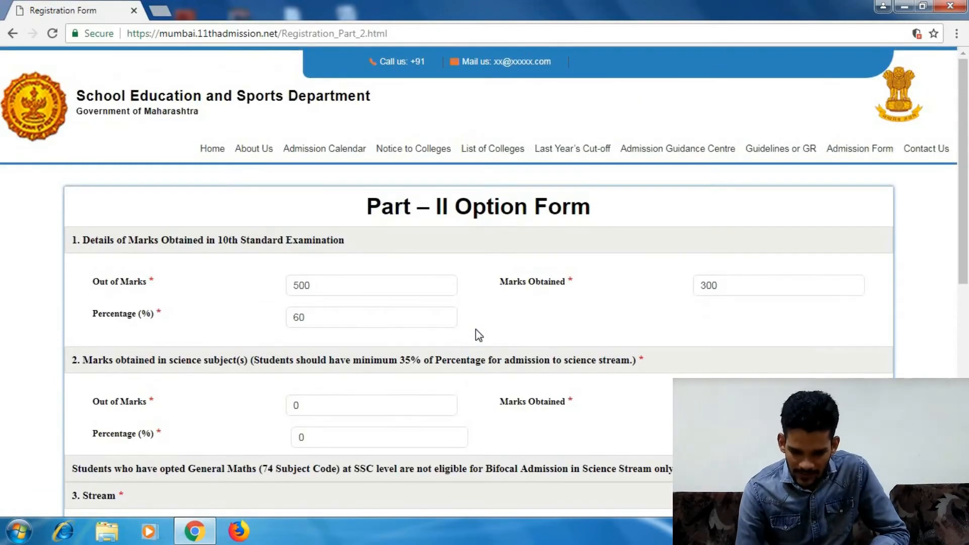
scroll(476, 329, down, 3)
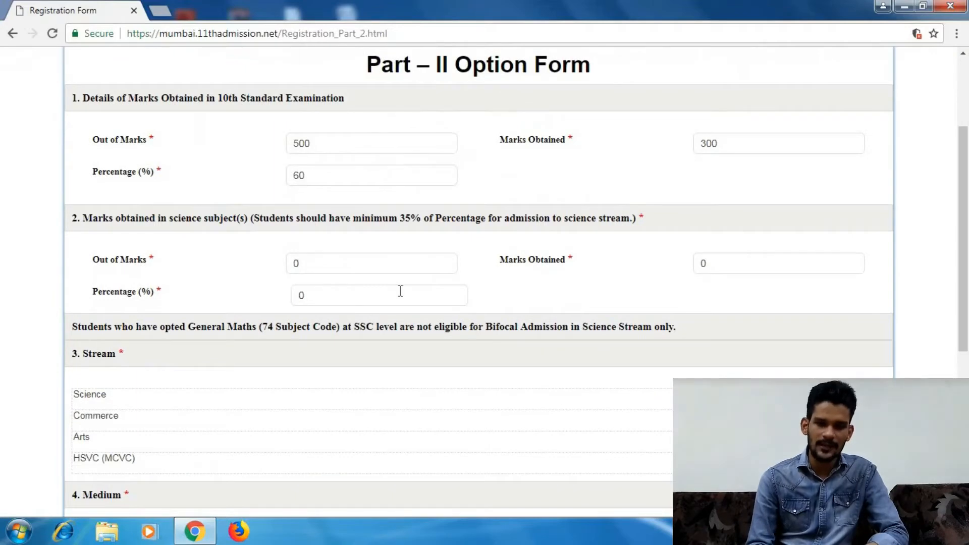
double_click(334, 264)
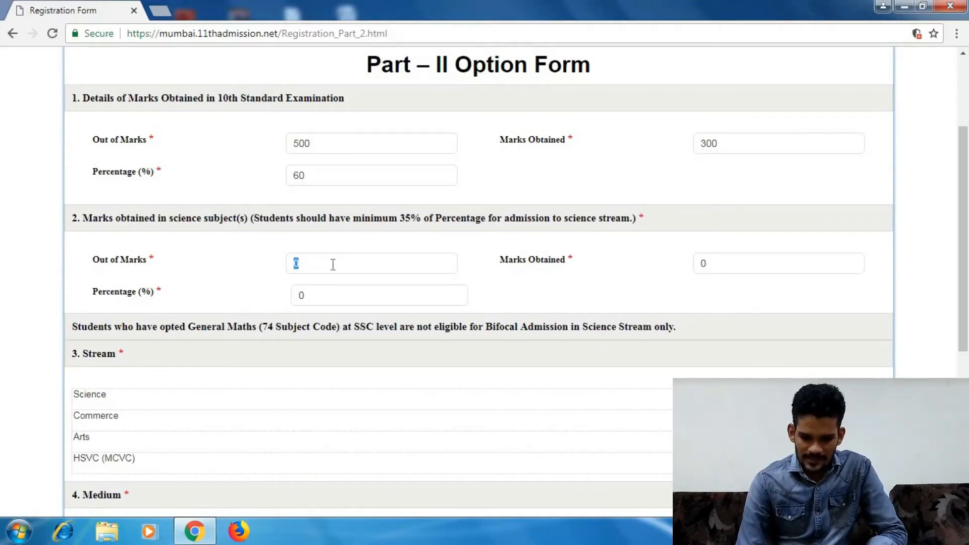
text(100)
click(729, 265)
double_click(730, 265)
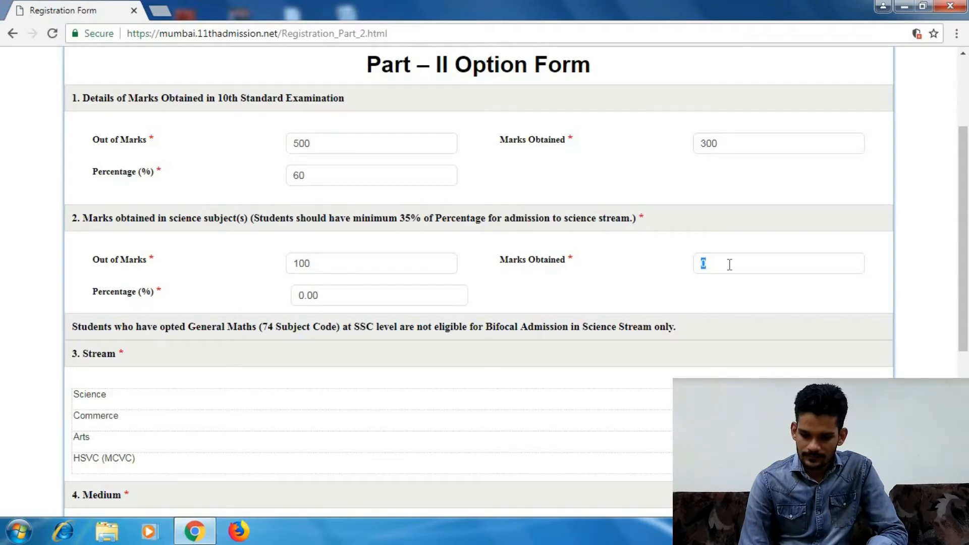
text(58)
click(628, 287)
- Highlight the minimum 35% science-stream requirement note, then clear the highlight
scroll(628, 287, down, 2)
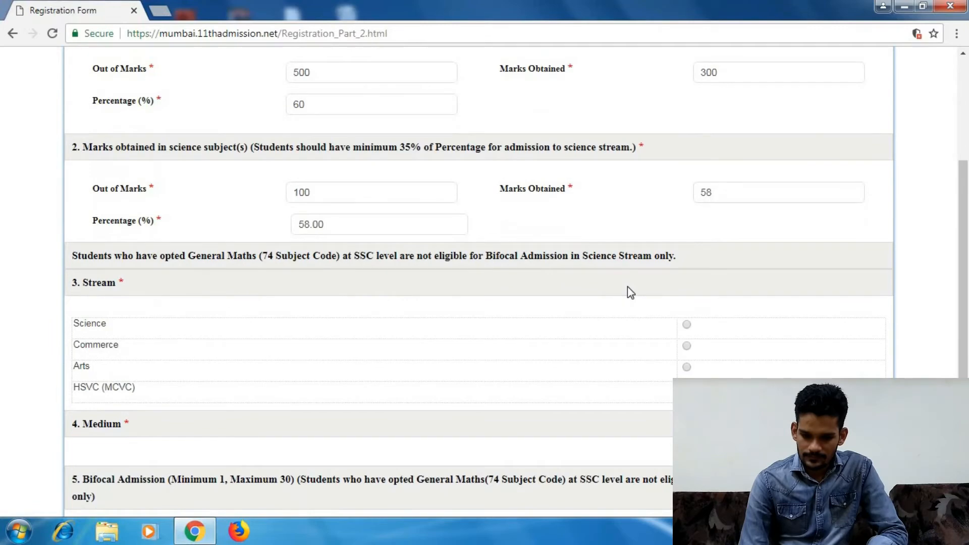
drag(245, 147, 633, 151)
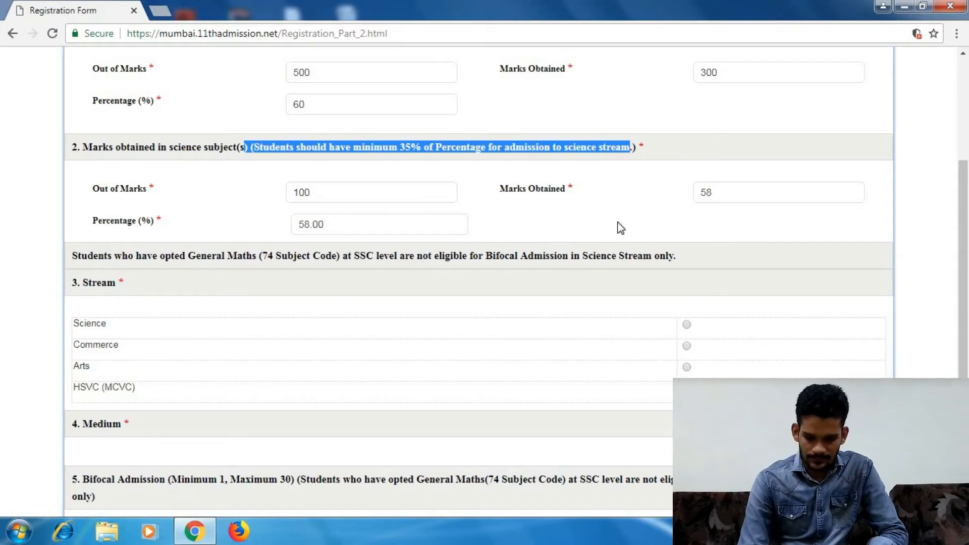
click(621, 228)
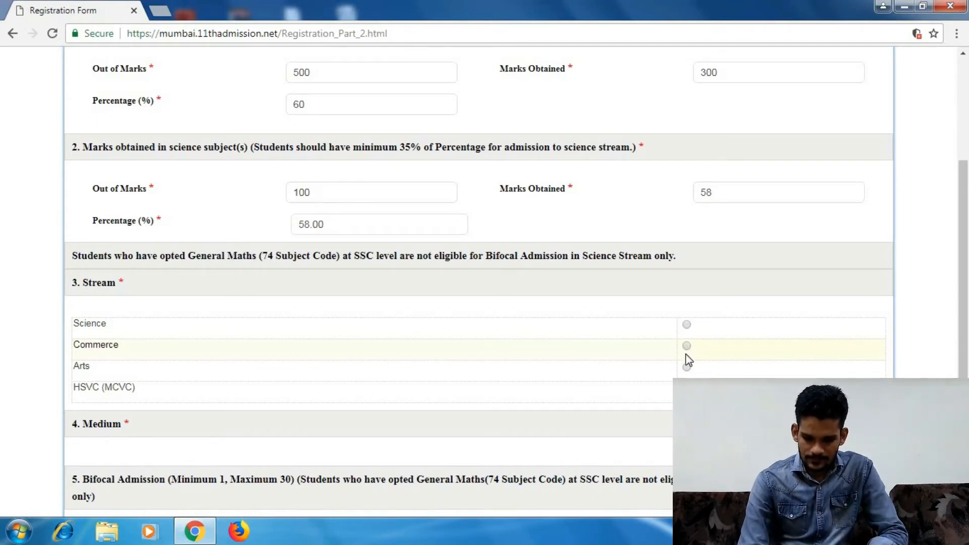
- Choose Science as the stream and English as the medium
click(686, 326)
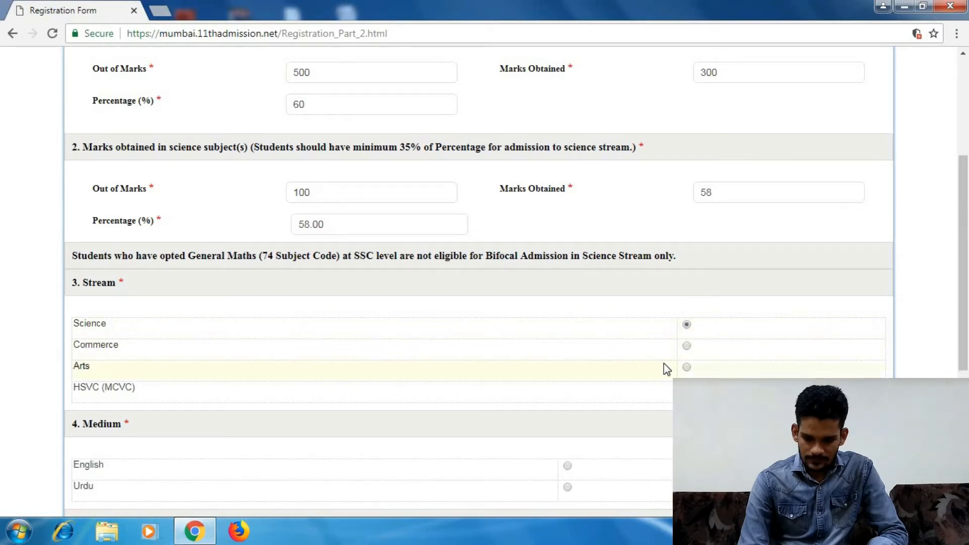
scroll(665, 364, down, 4)
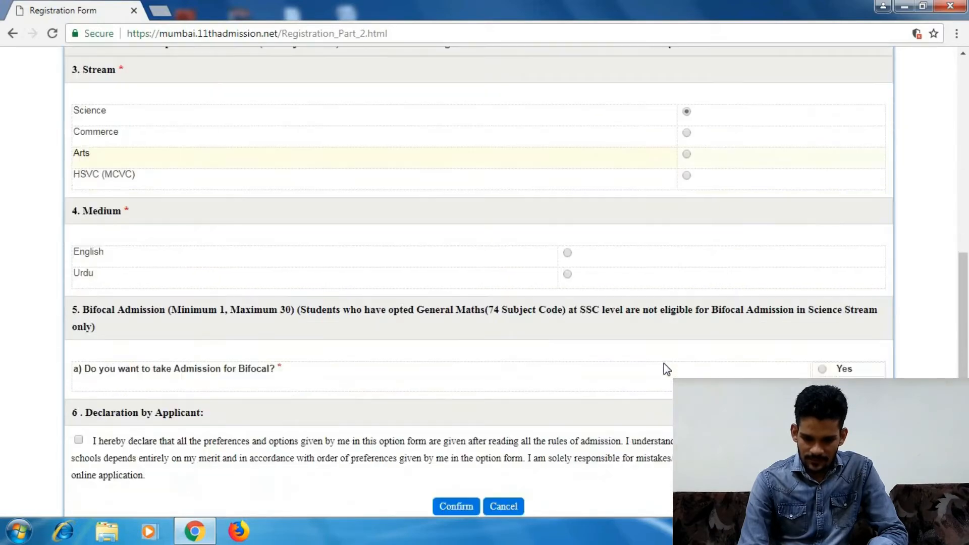
scroll(641, 349, down, 1)
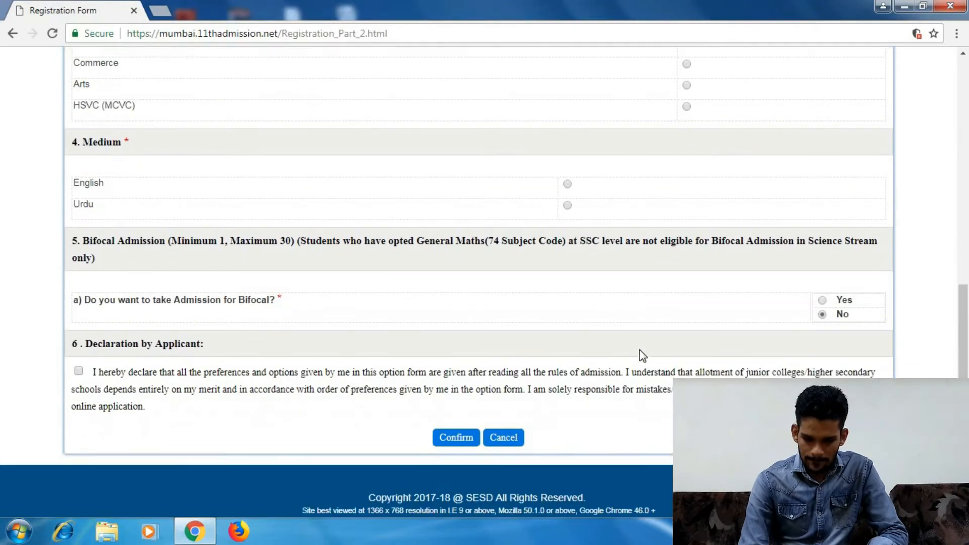
scroll(640, 350, up, 4)
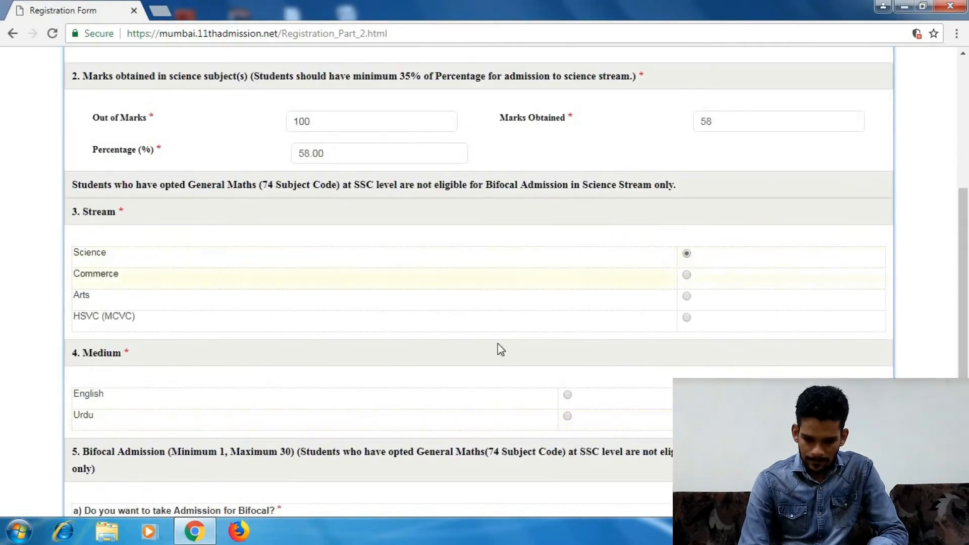
scroll(498, 345, down, 3)
click(568, 253)
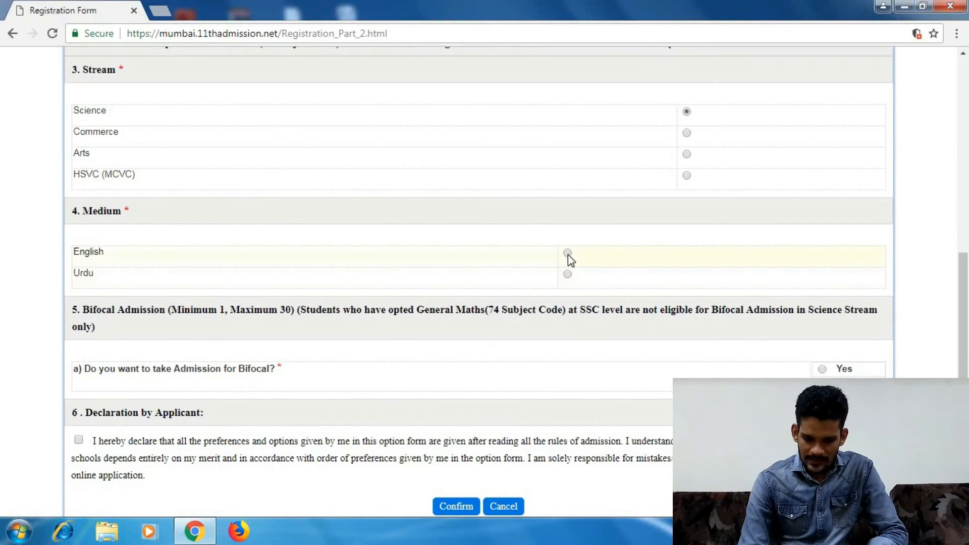
- Leave bifocal admission at No and accept the applicant's declaration
scroll(547, 302, down, 1)
scroll(547, 303, down, 1)
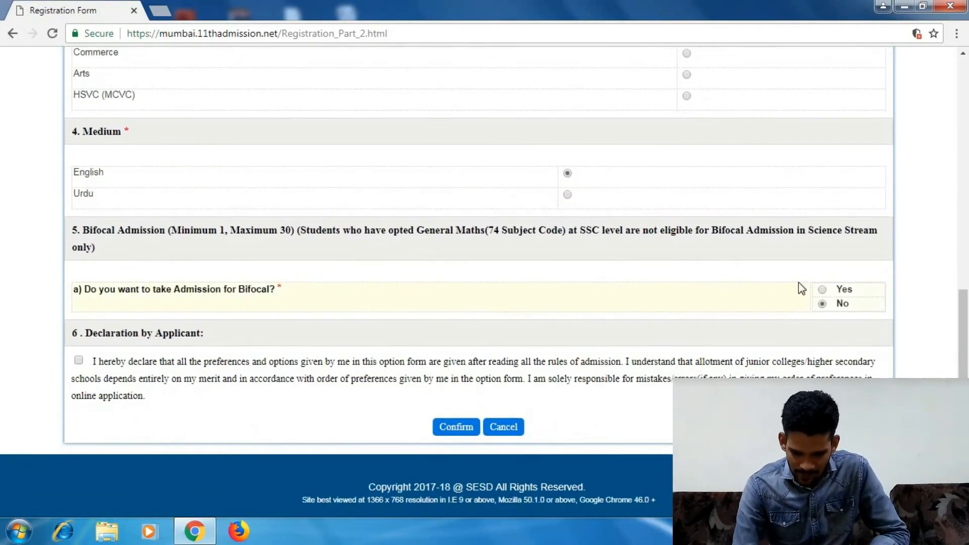
click(79, 360)
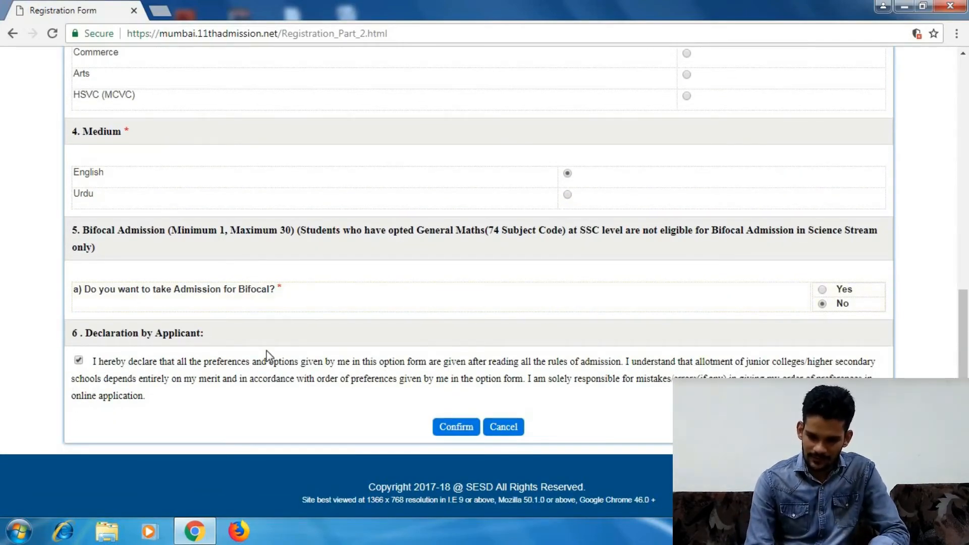
scroll(678, 353, up, 5)
scroll(682, 357, up, 4)
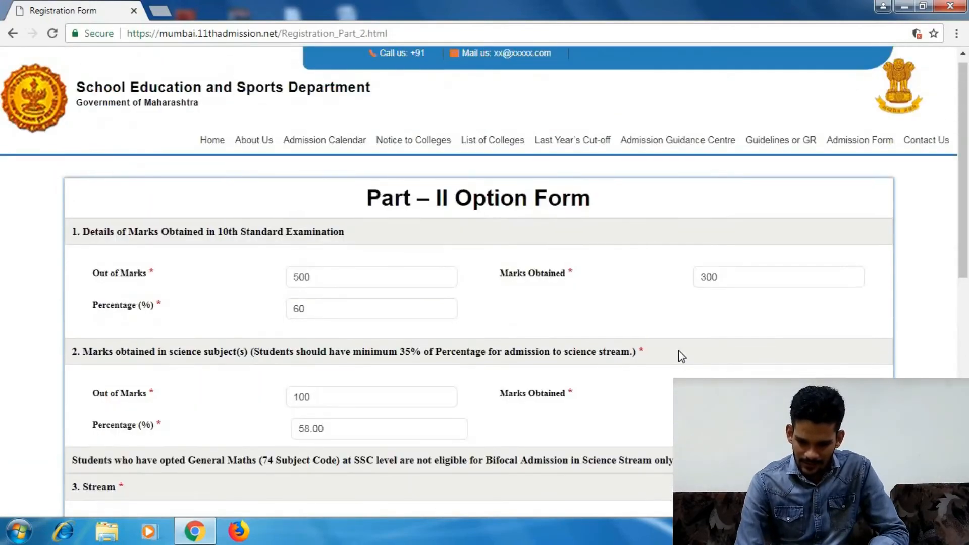
scroll(682, 356, down, 5)
scroll(682, 356, down, 3)
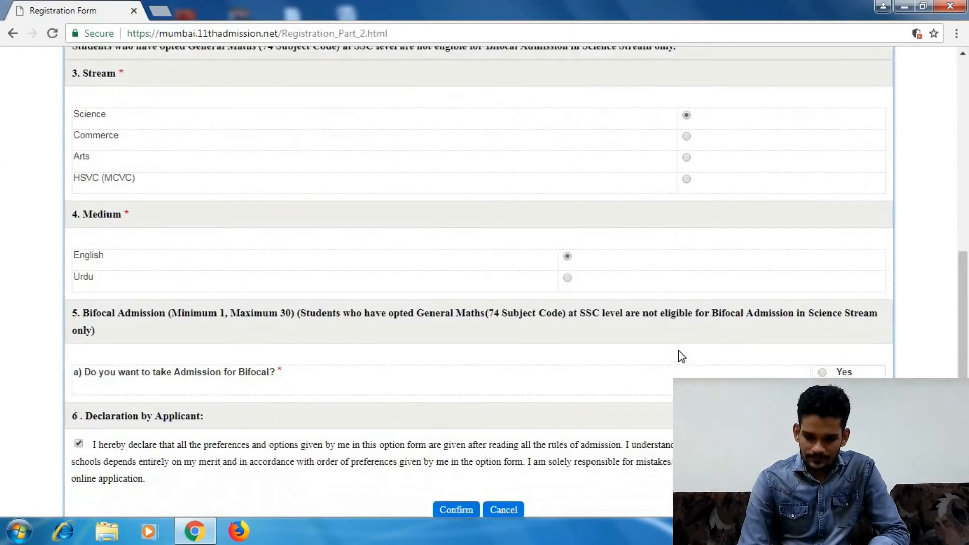
scroll(418, 284, up, 4)
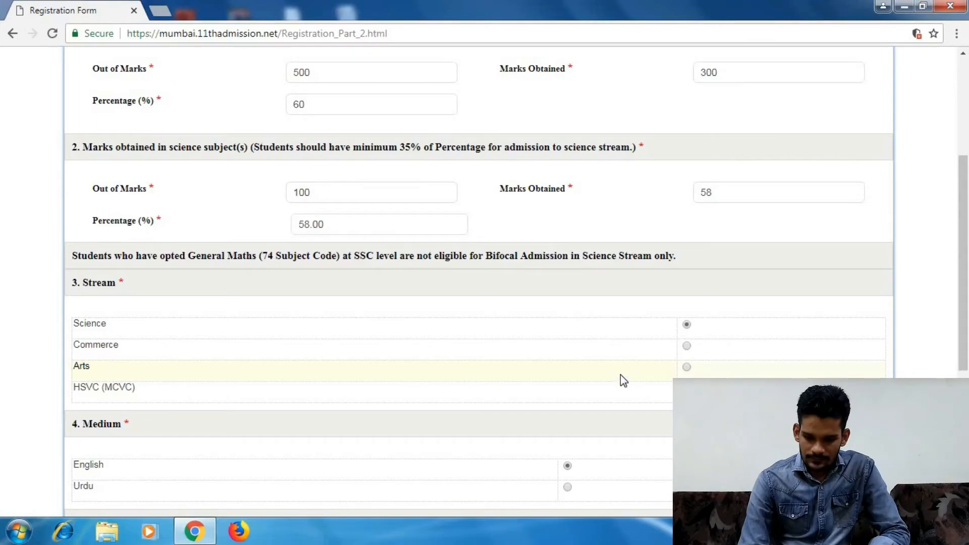
scroll(622, 380, up, 3)
scroll(620, 378, down, 4)
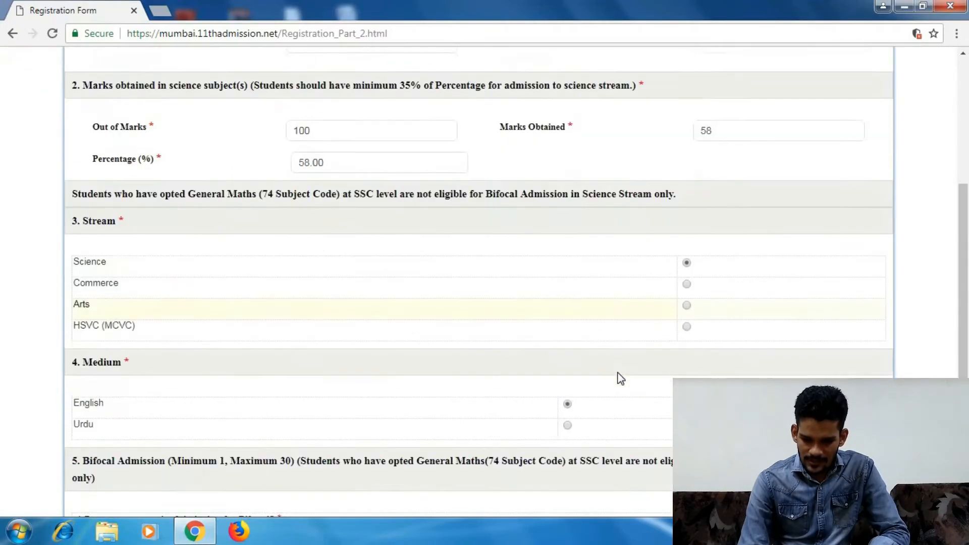
scroll(618, 377, down, 5)
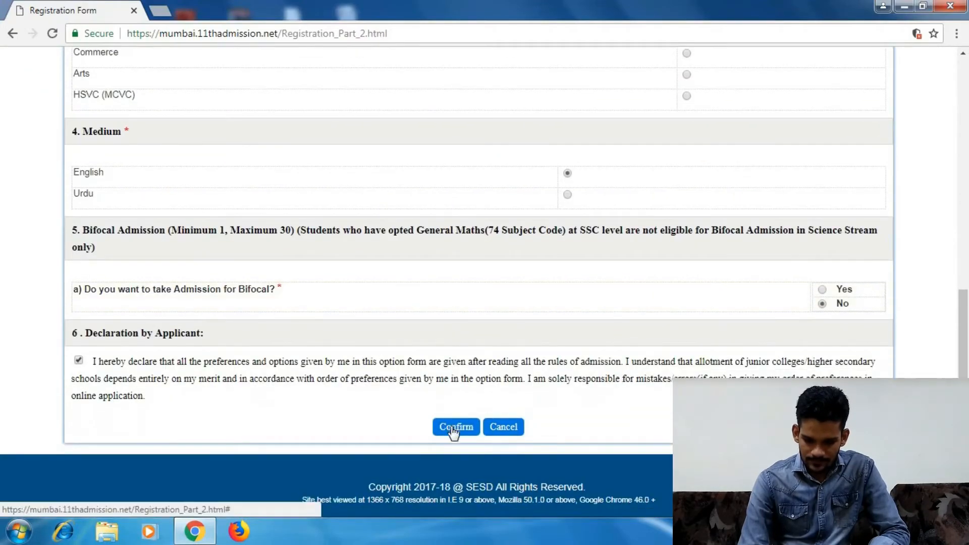
- Submit the Part II form, check the admission timeline, then begin Centralized Quota choice filling
click(453, 428)
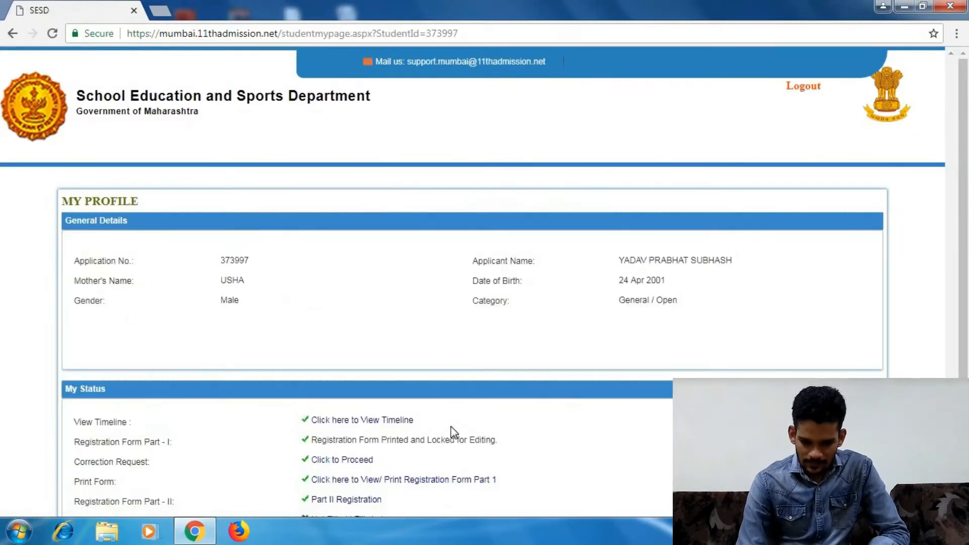
scroll(451, 427, down, 2)
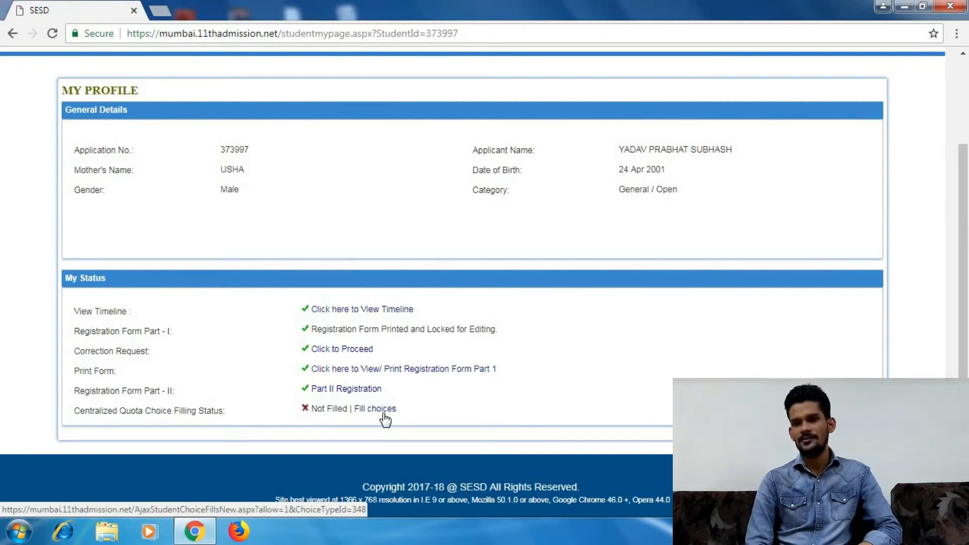
click(374, 310)
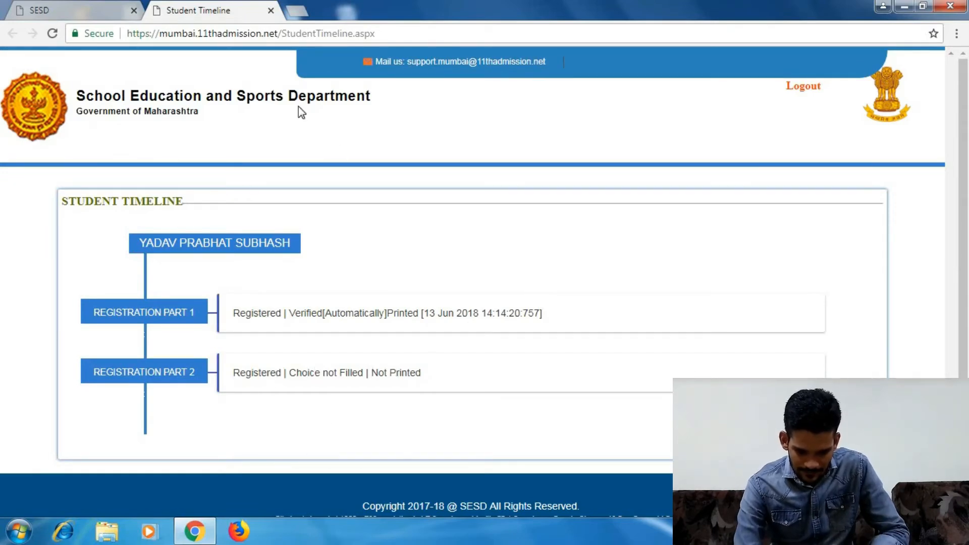
click(271, 11)
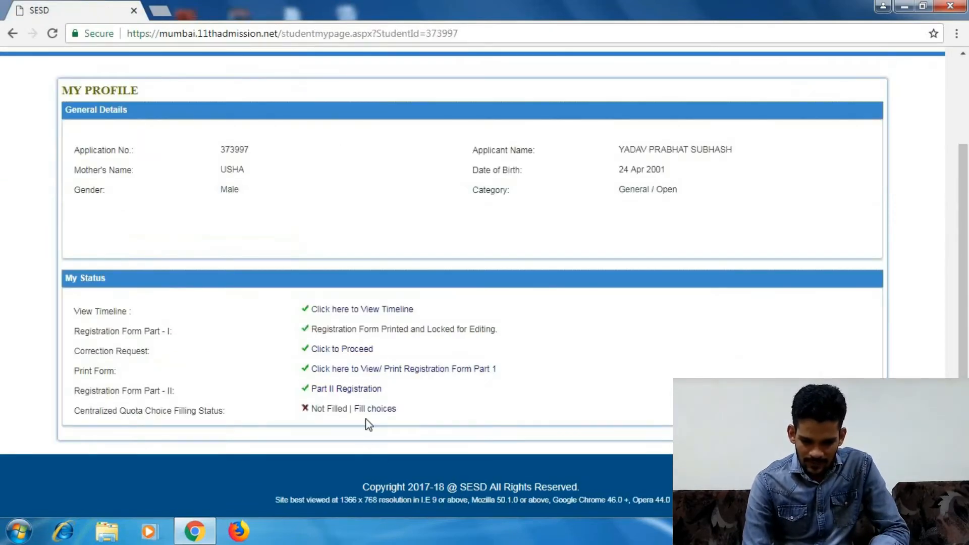
click(374, 409)
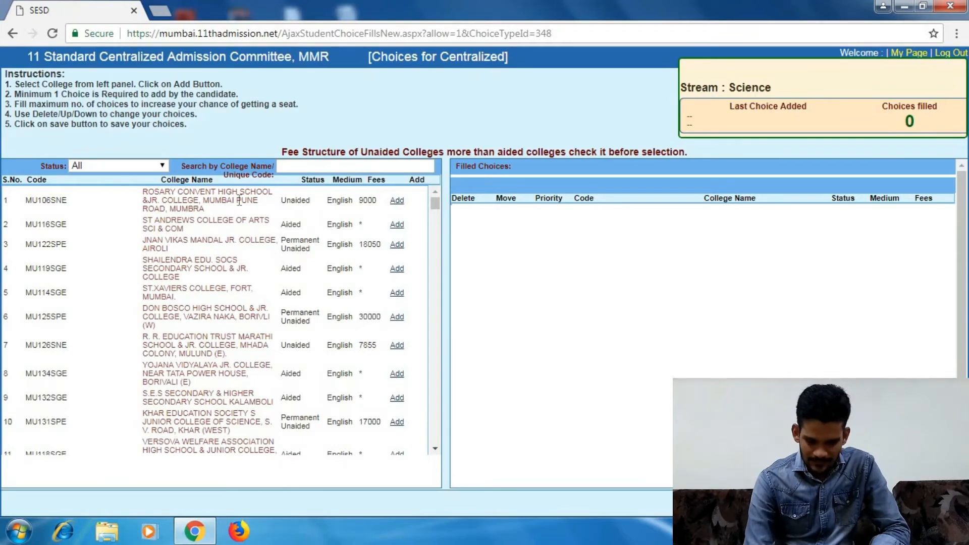
- Search the college list for code MU262
scroll(266, 351, down, 8)
scroll(265, 349, down, 10)
scroll(265, 350, up, 12)
scroll(266, 350, up, 6)
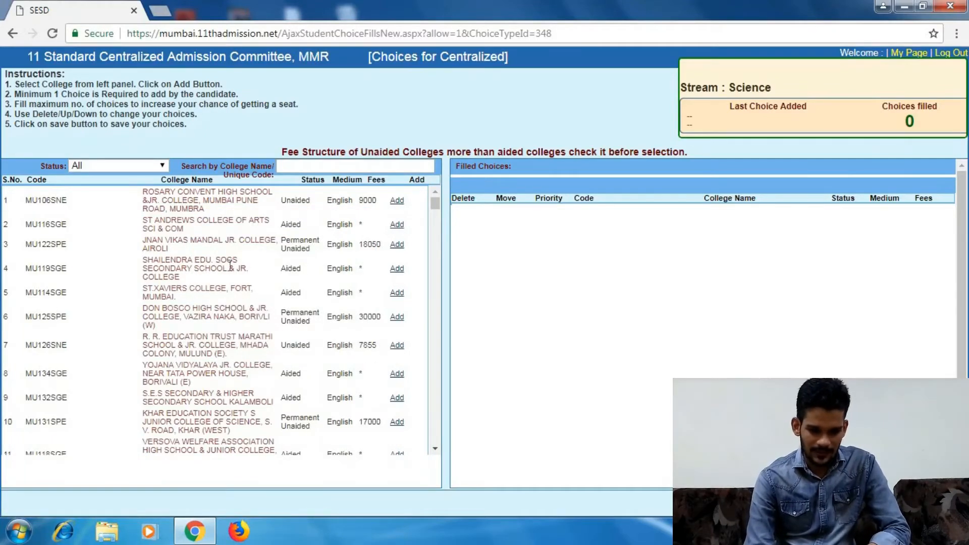
click(321, 164)
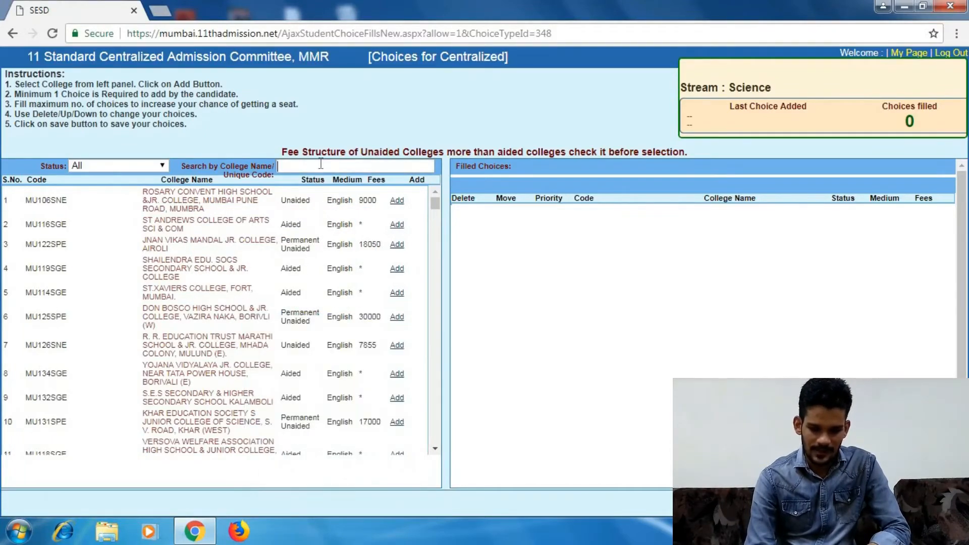
text(MU)
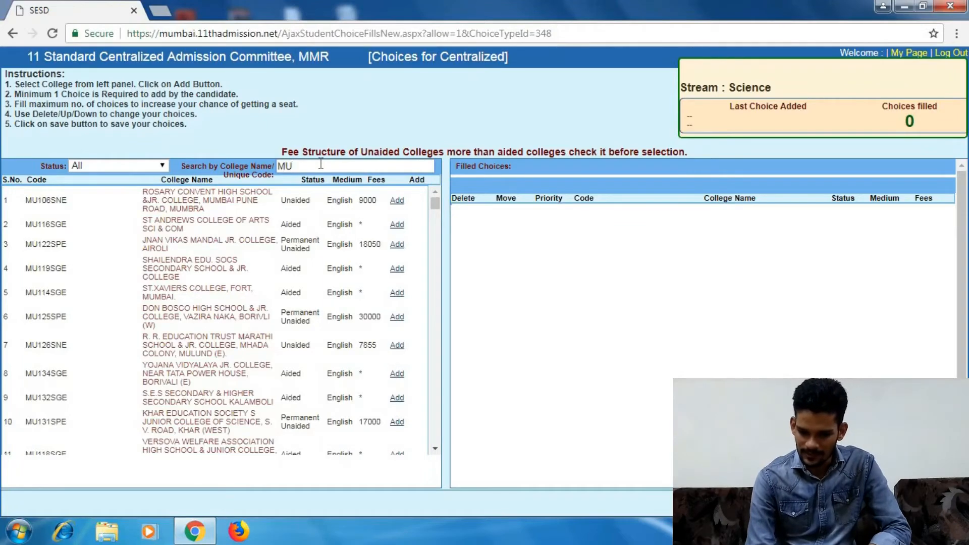
text(262)
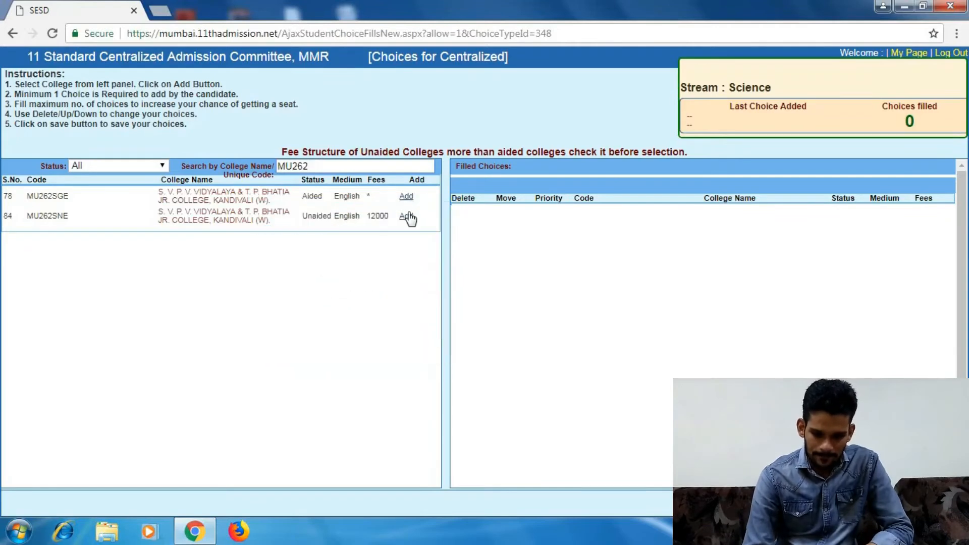
- Replace the search with 'BHATIA' to list the Bhatia colleges, then clear it
drag(334, 167, 245, 166)
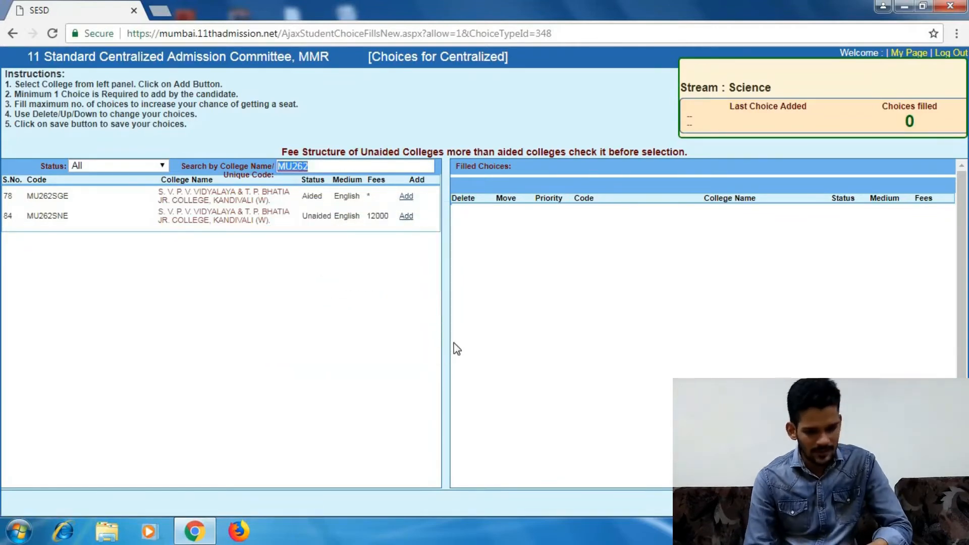
key(BackSpace)
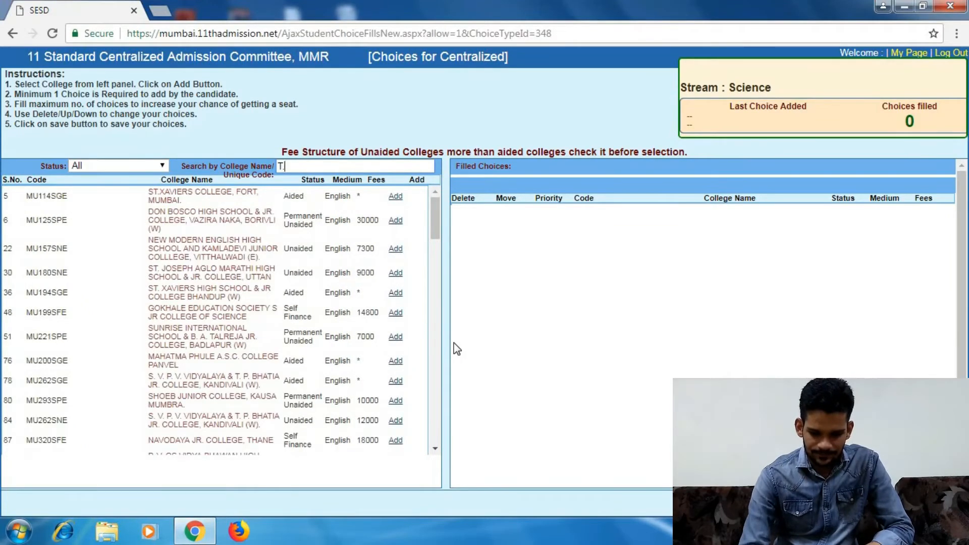
text(TH)
key(BackSpace)
key(BackSpace)
text(BHATI)
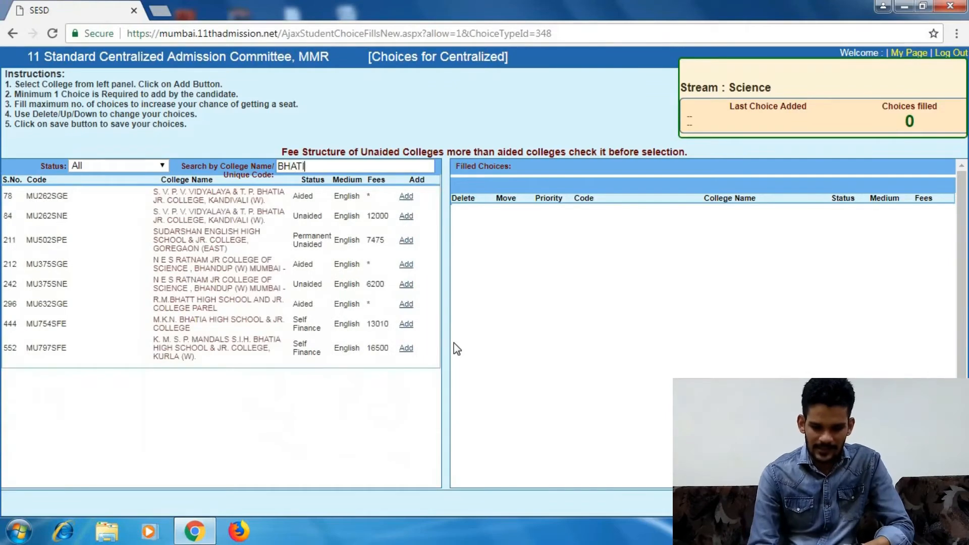
text(A)
mouse_move(283, 197)
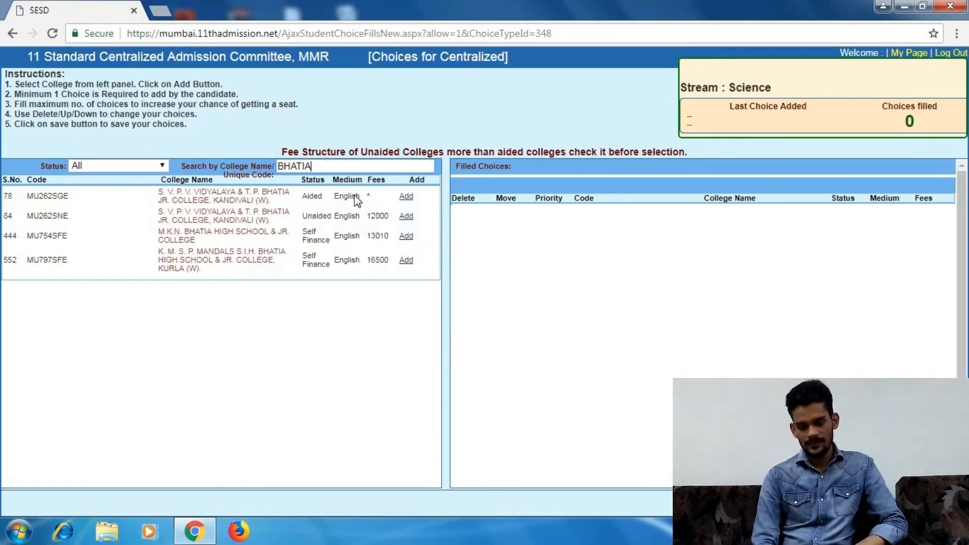
drag(318, 166, 153, 150)
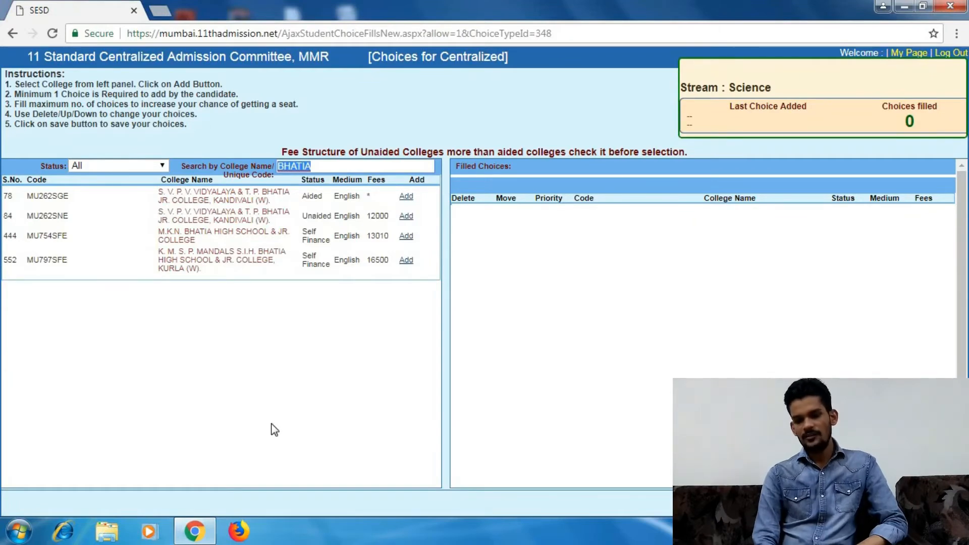
key(BackSpace)
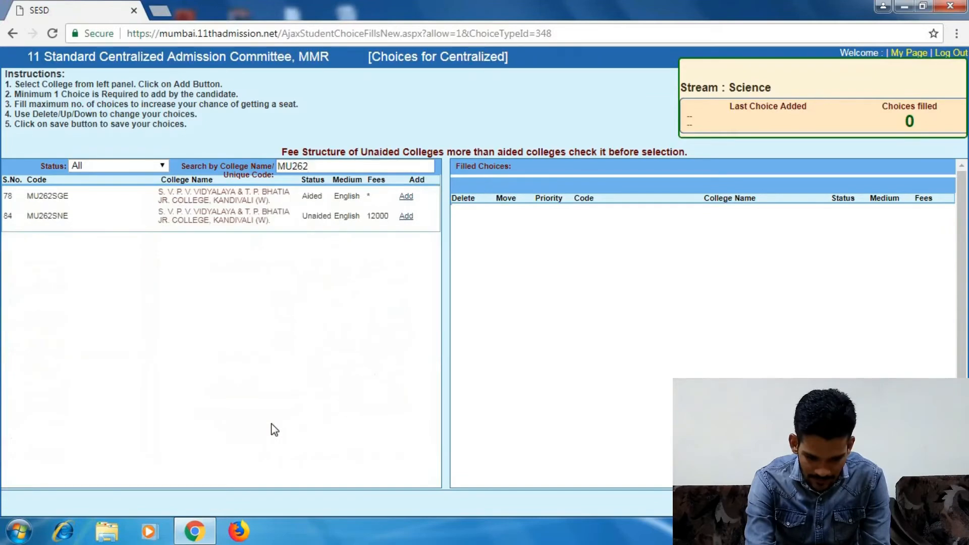
- Add MU262SGE (Aided) and MU262SNE (Unaided) as choices 1 and 2, then clear the search
click(408, 196)
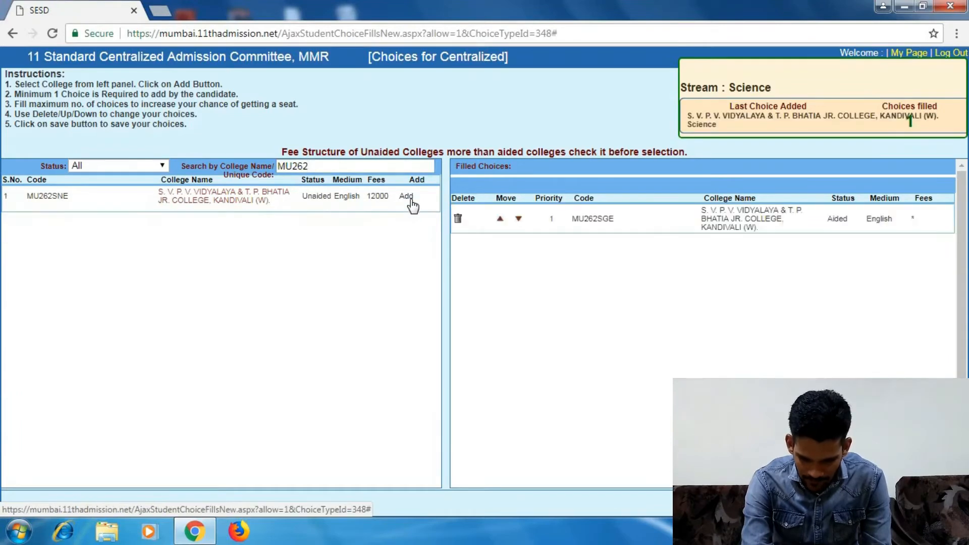
click(409, 197)
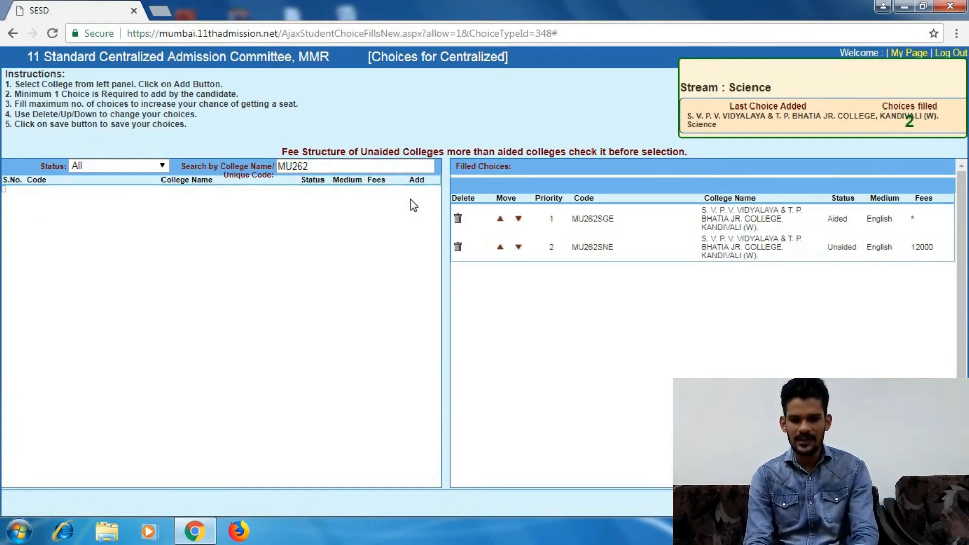
double_click(303, 166)
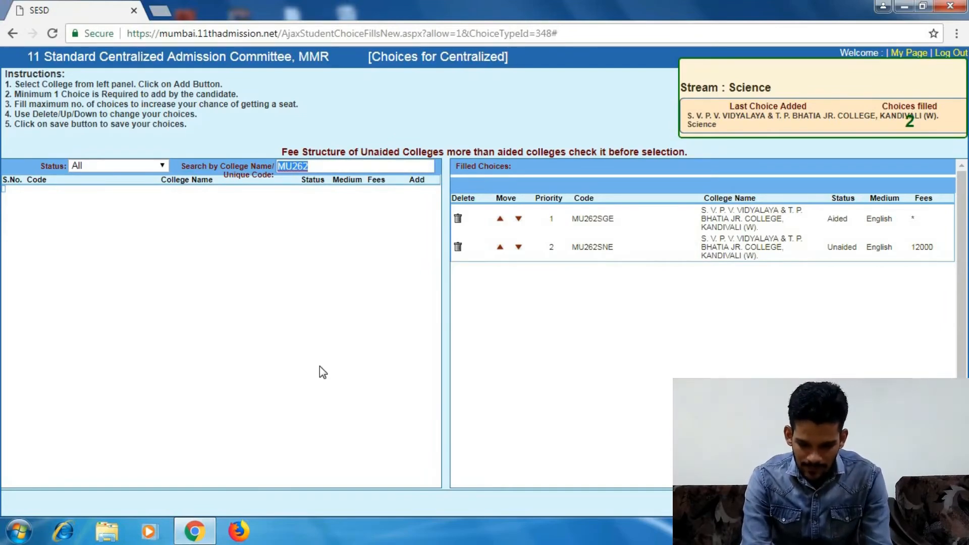
key(BackSpace)
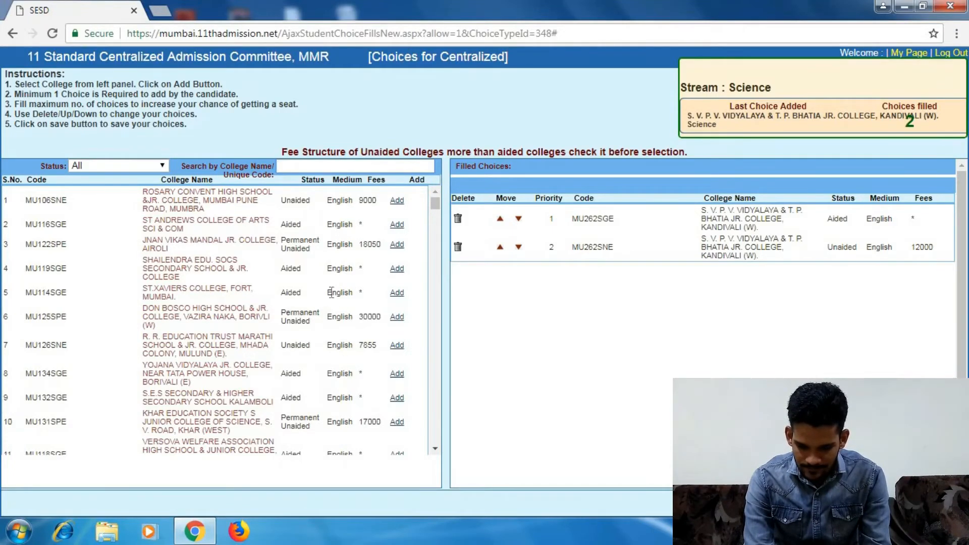
- Save the two centralized choices and confirm with OK
click(717, 503)
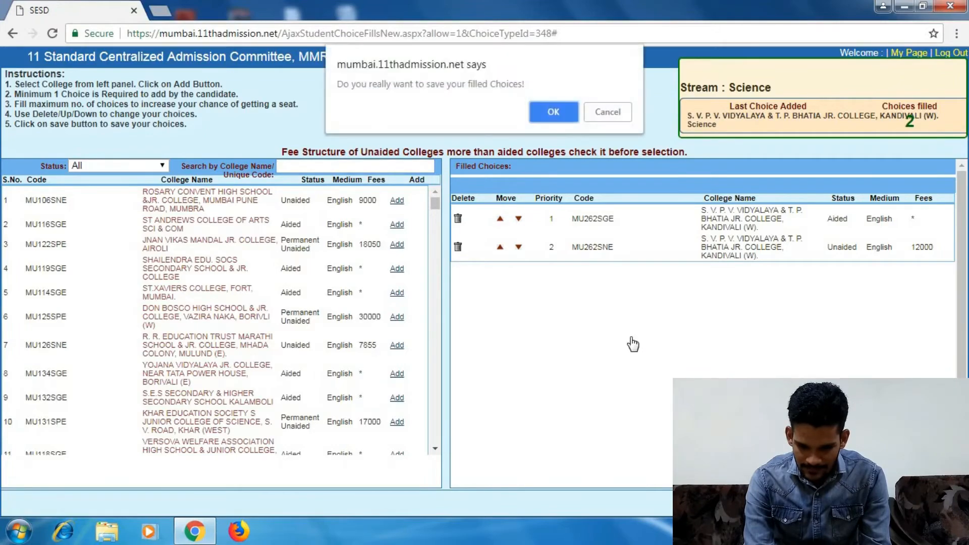
click(553, 112)
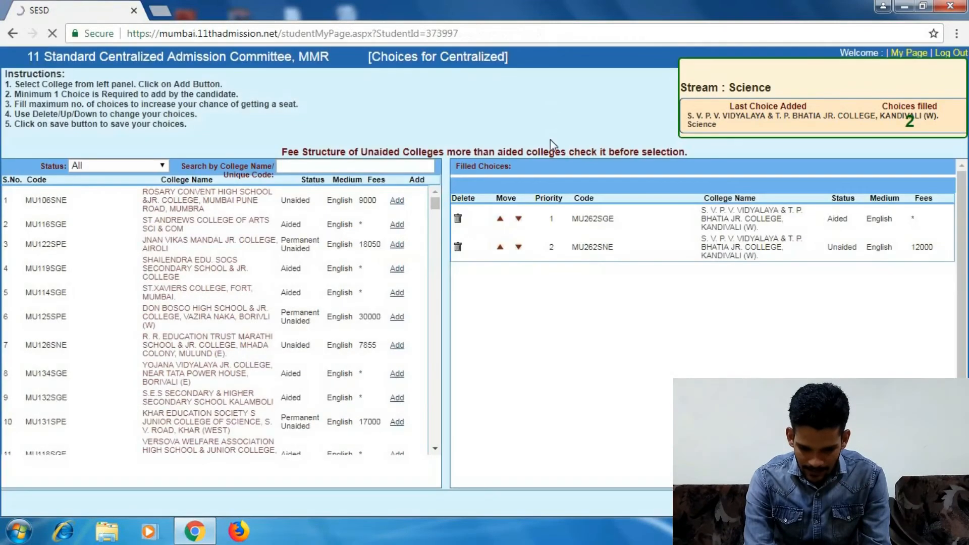
scroll(528, 320, down, 3)
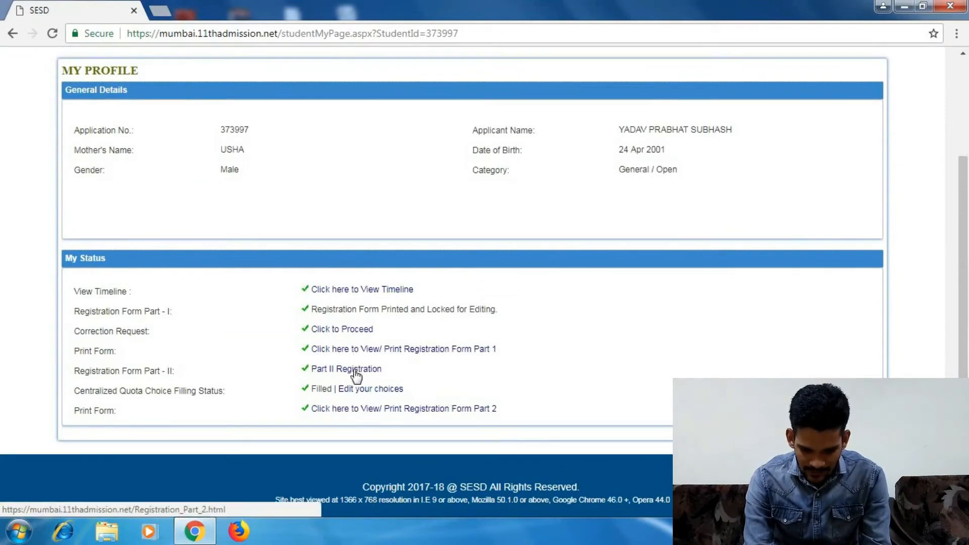
- Print the Part 2 registration form through Chrome's print dialog
click(374, 408)
scroll(495, 327, down, 2)
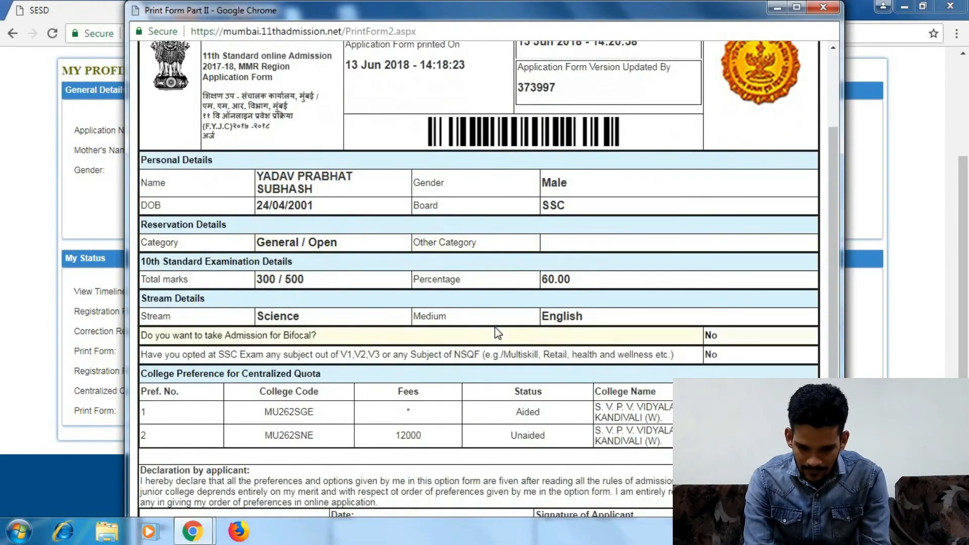
scroll(495, 327, up, 2)
click(791, 60)
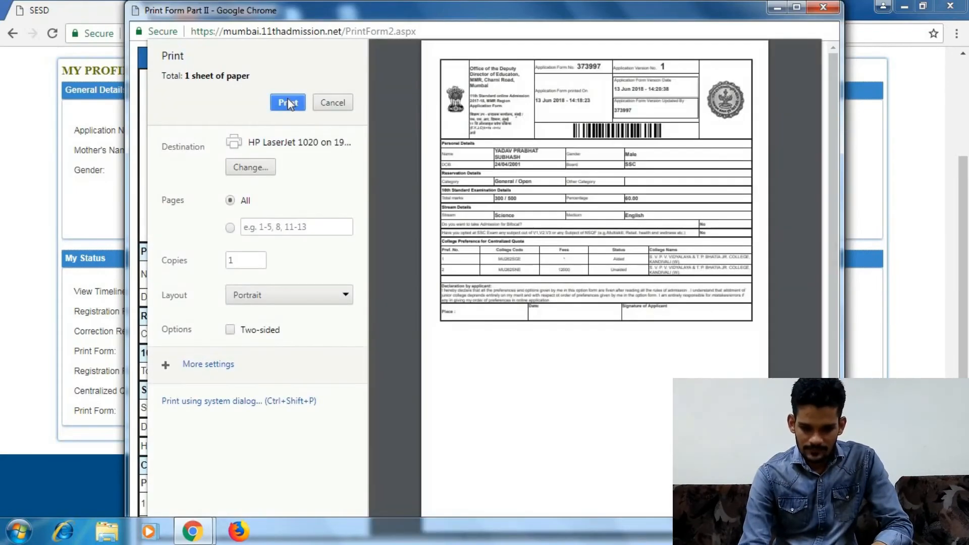
click(285, 107)
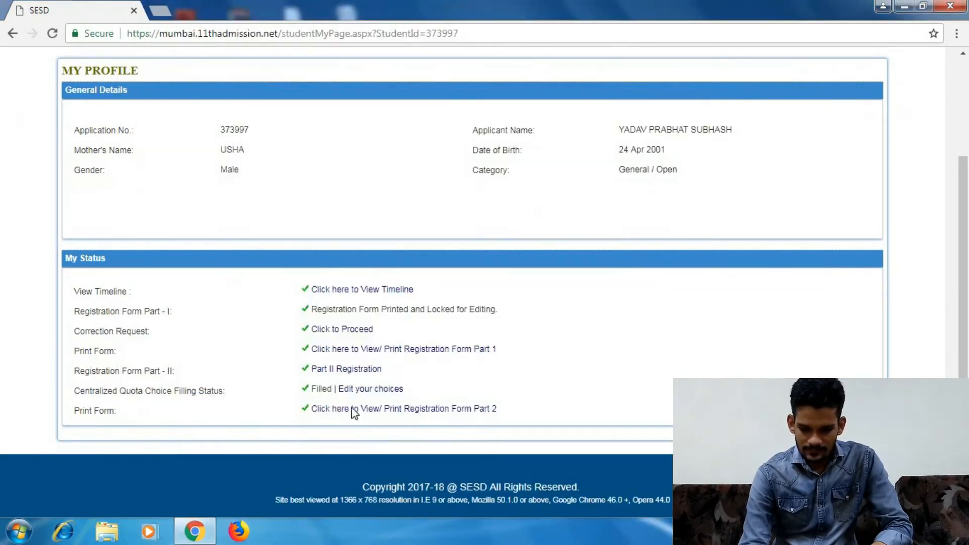
click(386, 293)
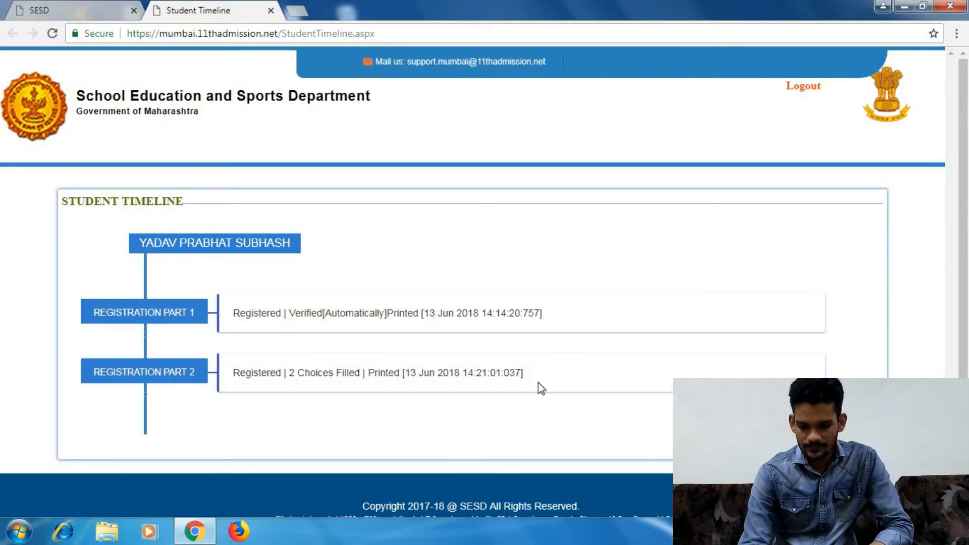
scroll(538, 382, down, 1)
scroll(538, 383, up, 1)
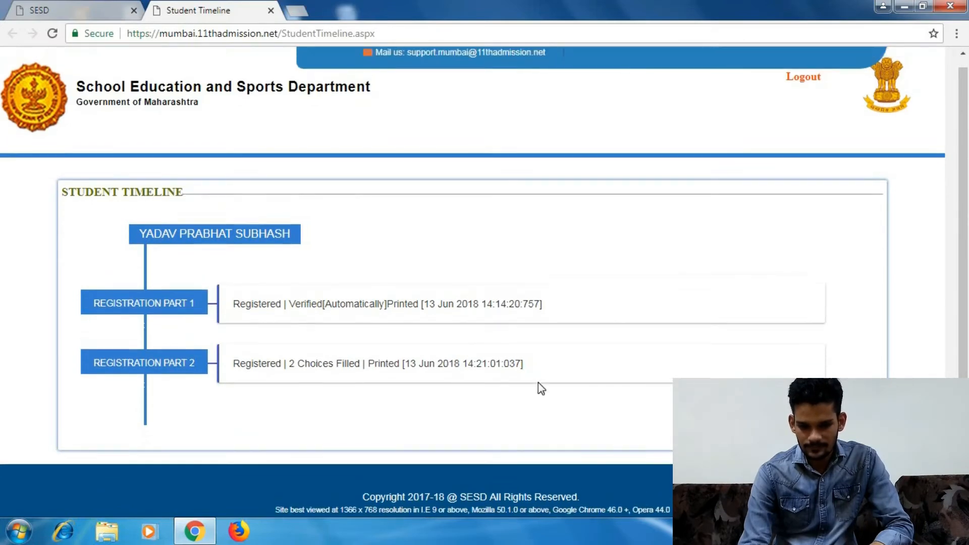
click(272, 11)
scroll(584, 386, up, 5)
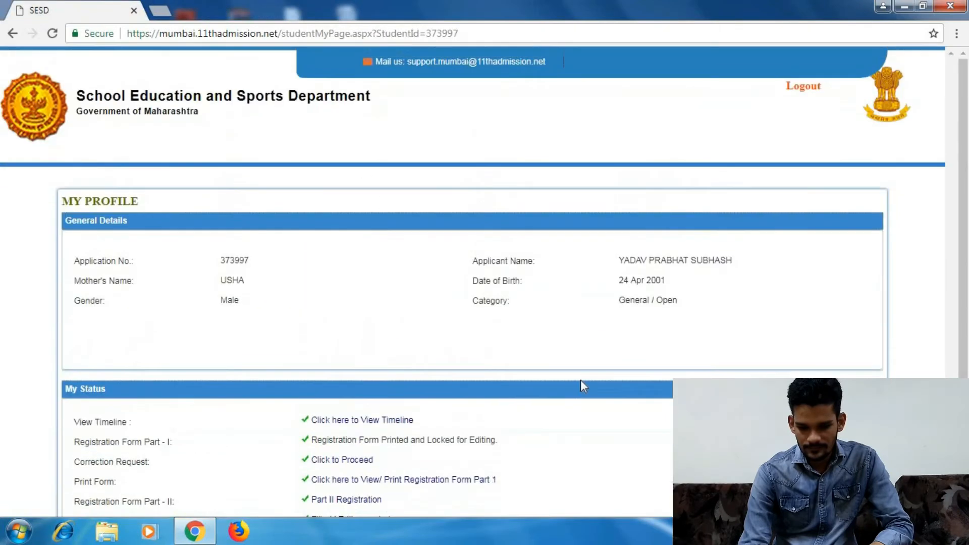
scroll(218, 261, down, 3)
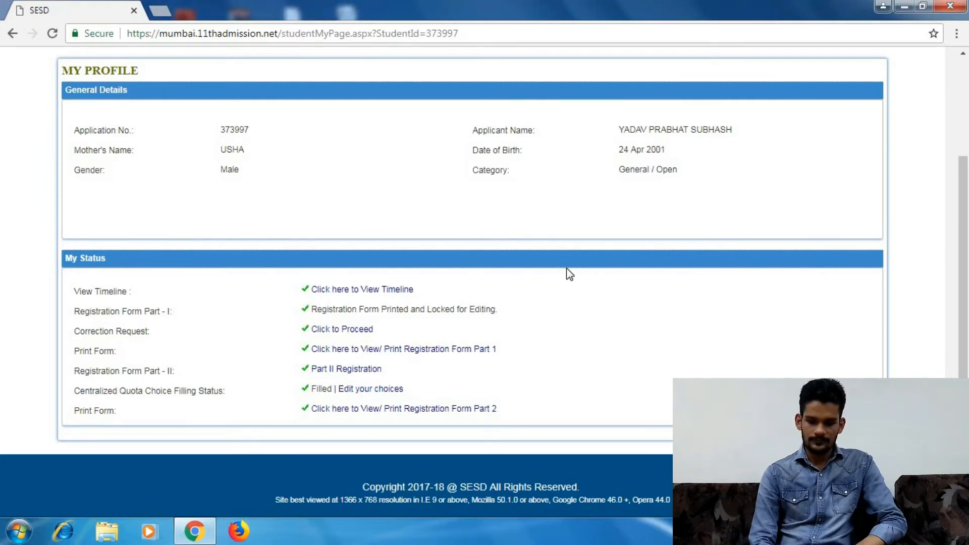
scroll(566, 268, up, 3)
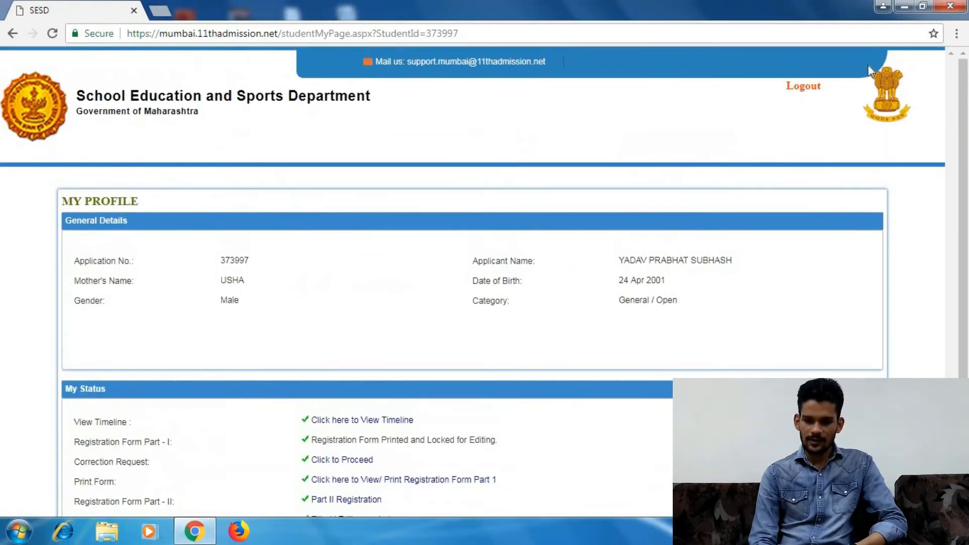
- Log out, then sign back in with the student's user ID and password
click(819, 91)
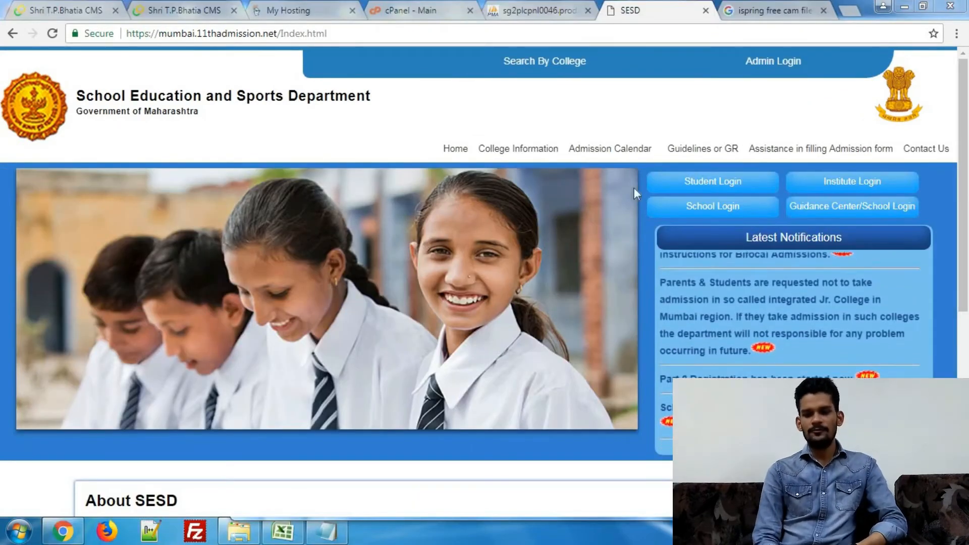
click(708, 182)
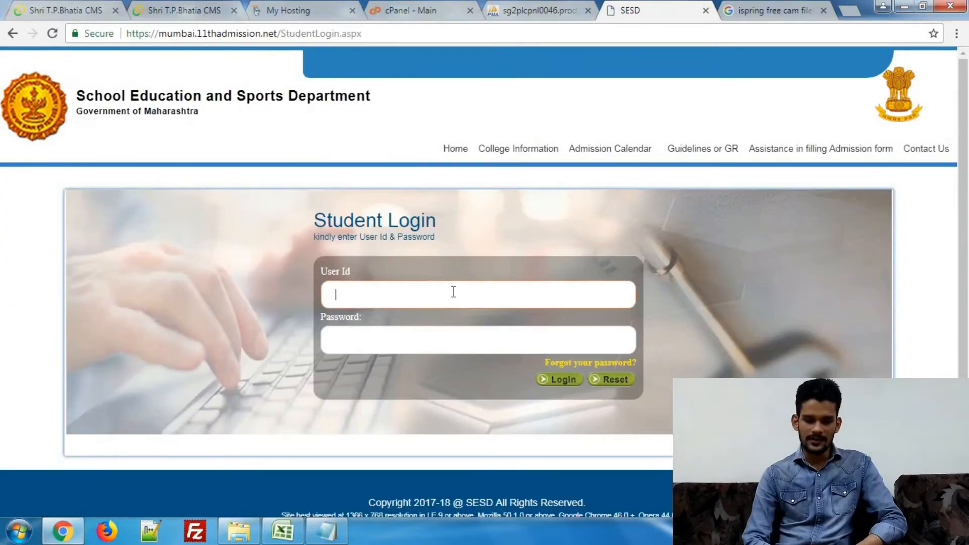
click(453, 292)
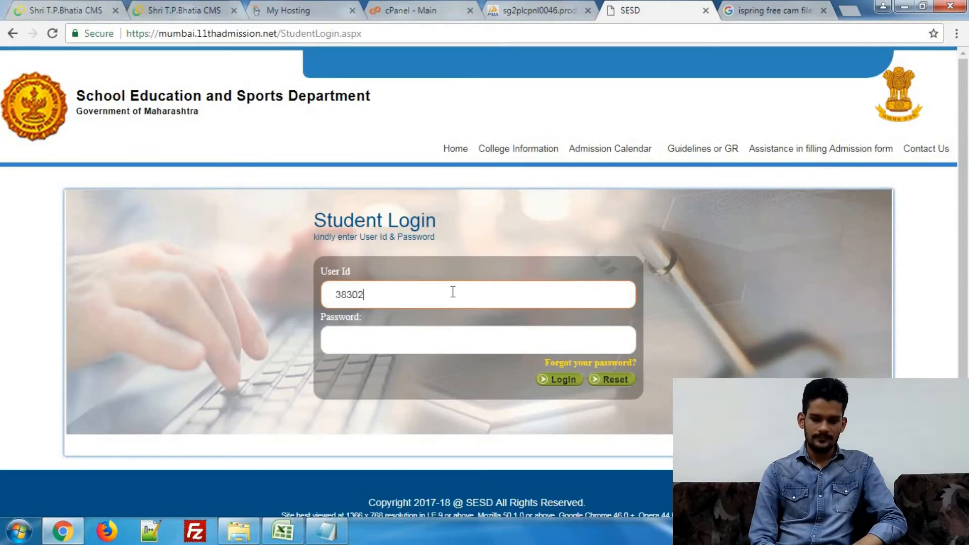
key(Tab)
text(•)
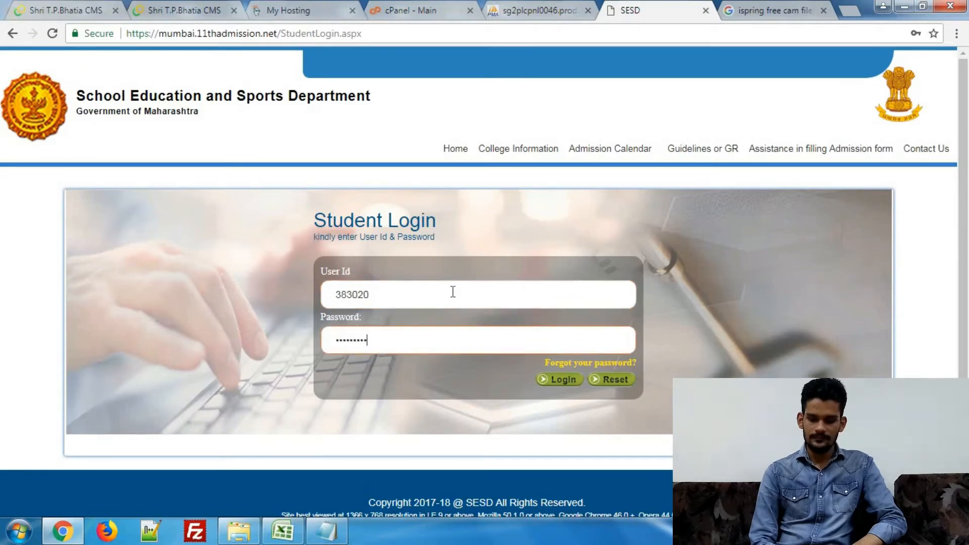
click(545, 380)
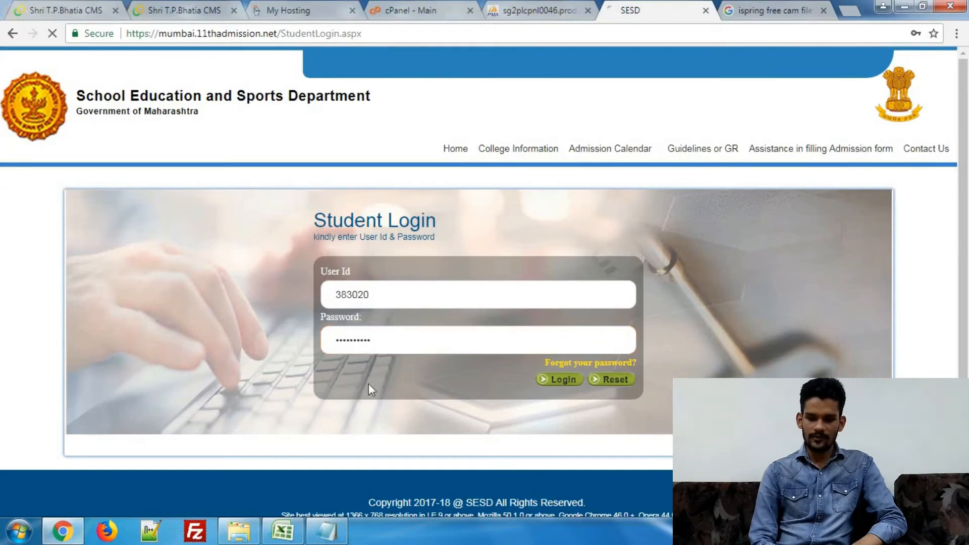
scroll(368, 388, down, 3)
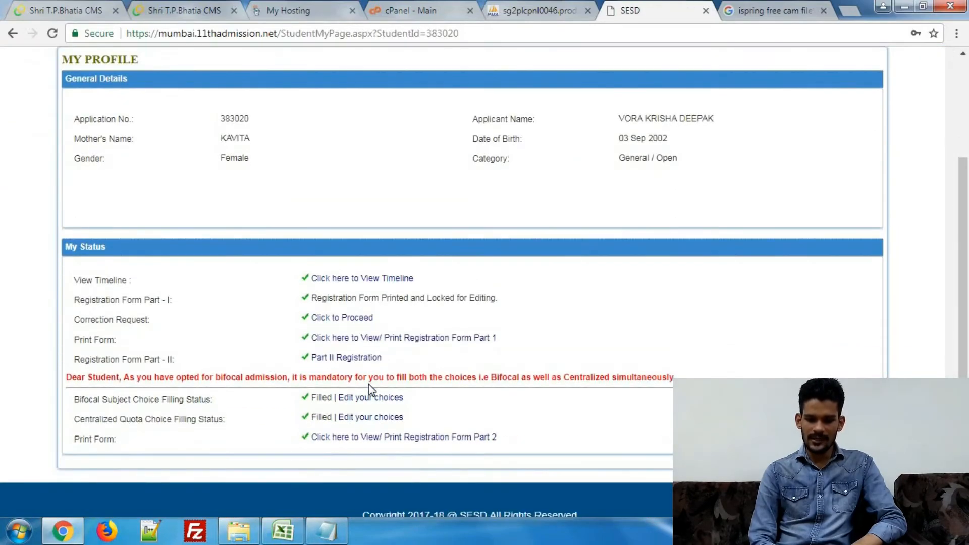
scroll(445, 372, up, 3)
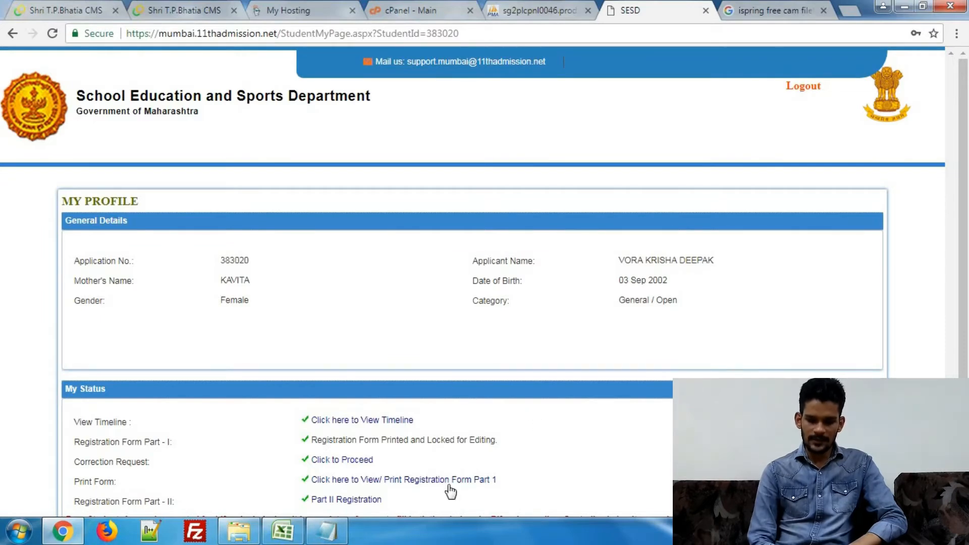
- Reopen the Part II form and tick the applicant declaration
click(349, 500)
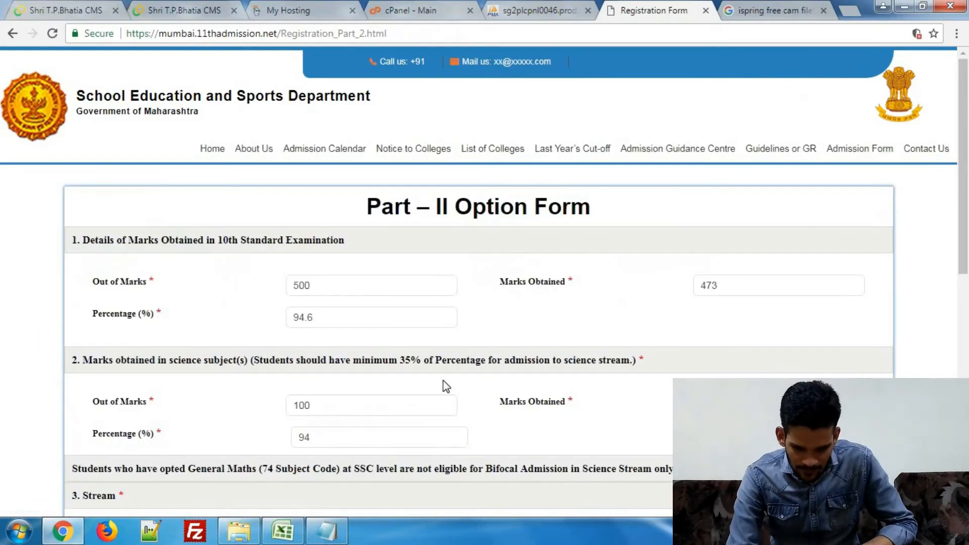
scroll(443, 385, down, 3)
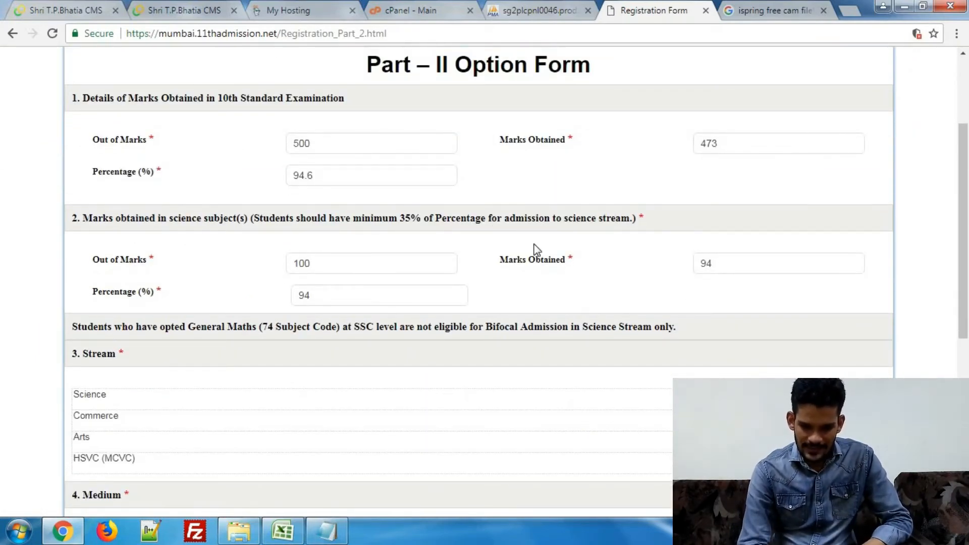
scroll(390, 294, down, 4)
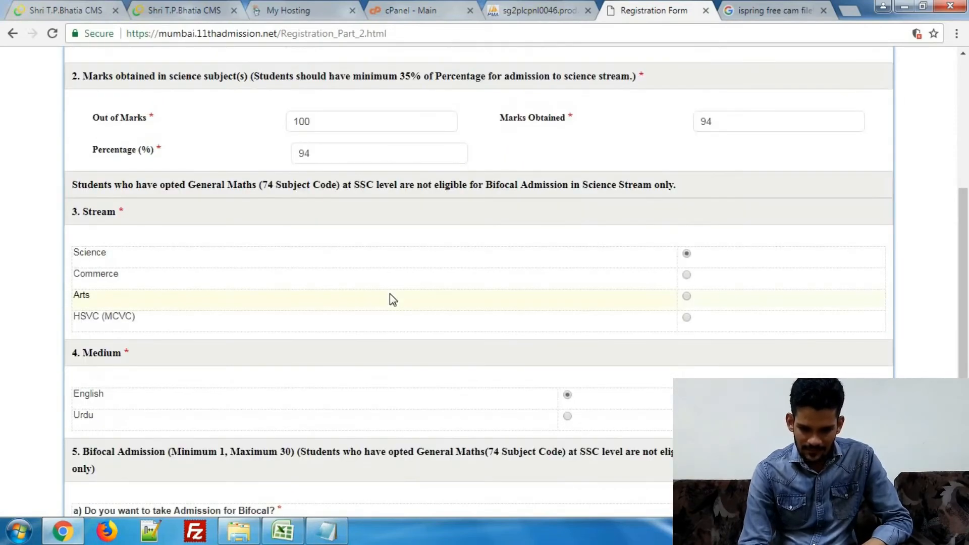
scroll(390, 294, down, 3)
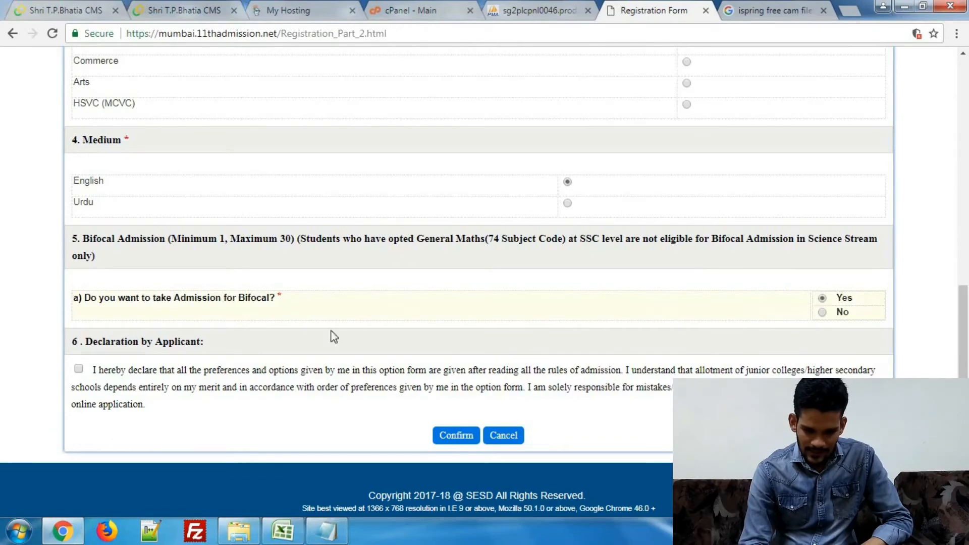
click(79, 370)
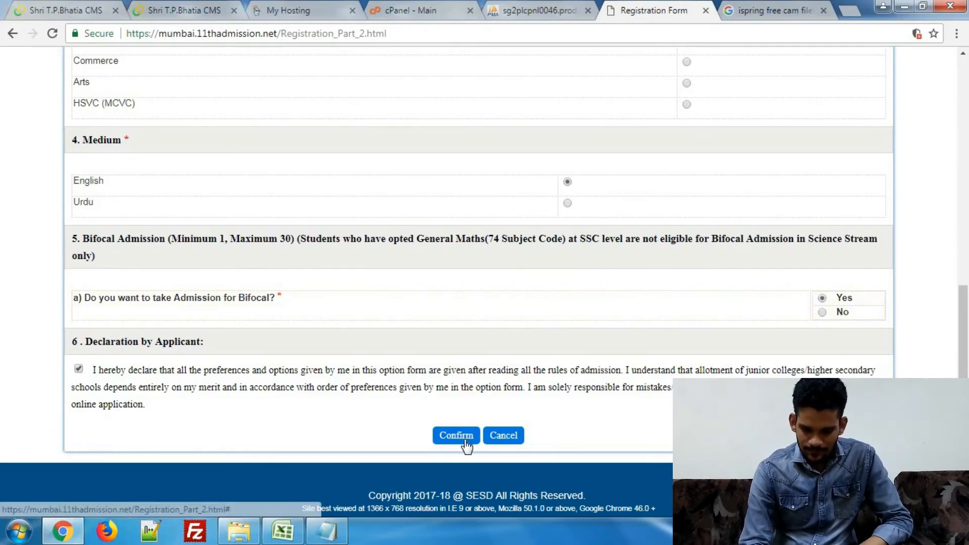
- Review the 35% science eligibility note and bifocal question, then confirm the form
scroll(542, 335, up, 6)
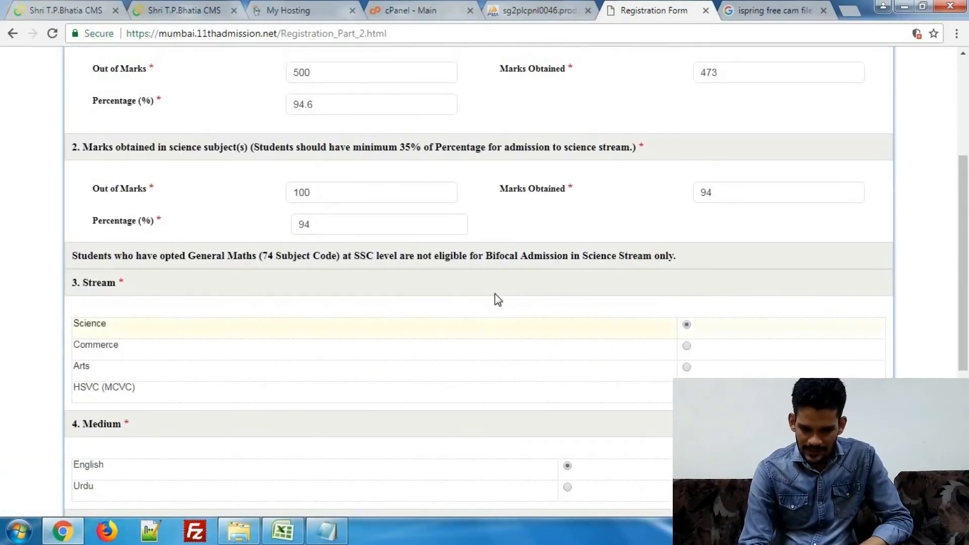
drag(382, 148, 541, 166)
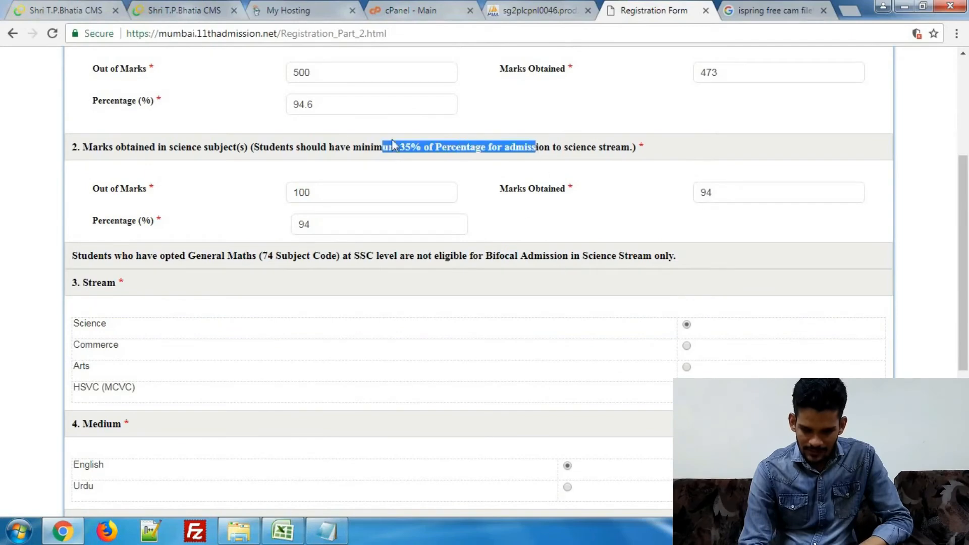
drag(255, 146, 639, 149)
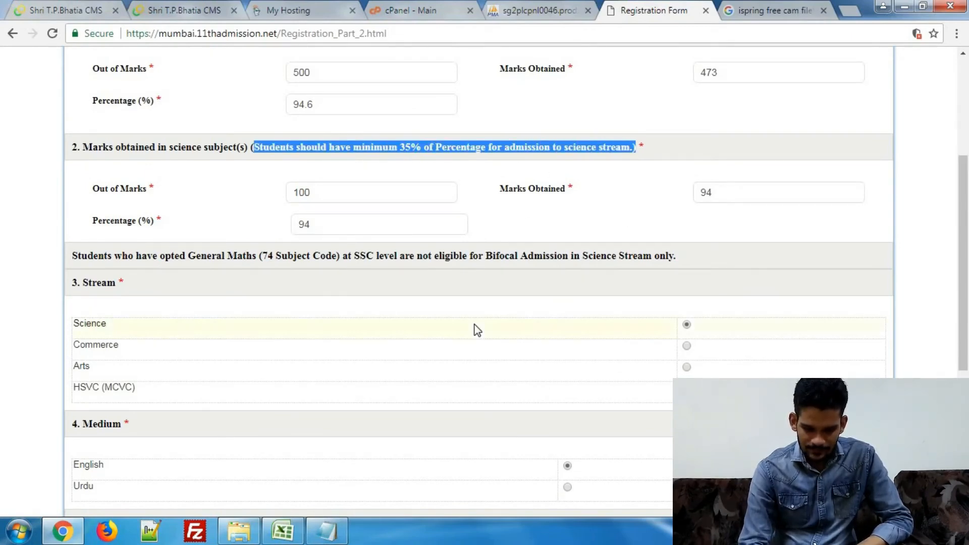
scroll(378, 346, down, 6)
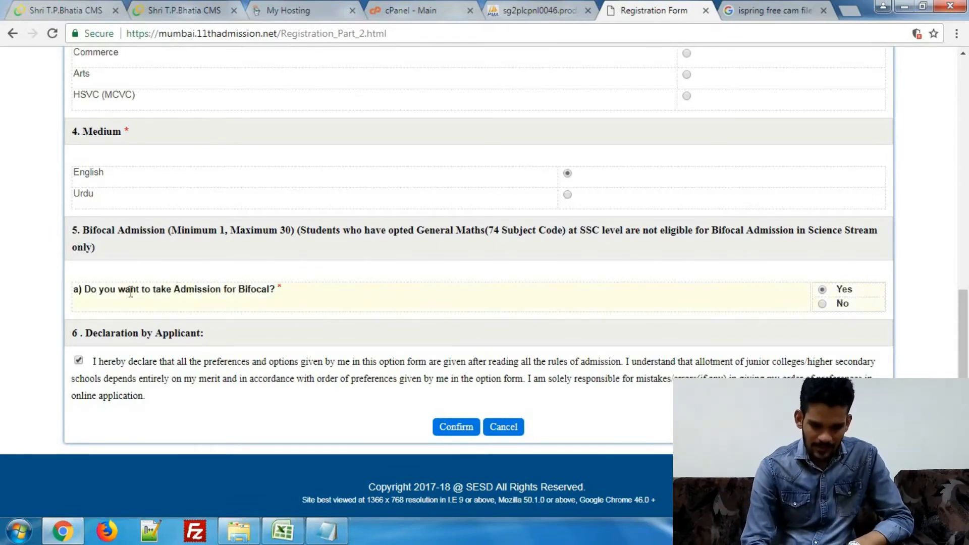
drag(88, 290, 283, 291)
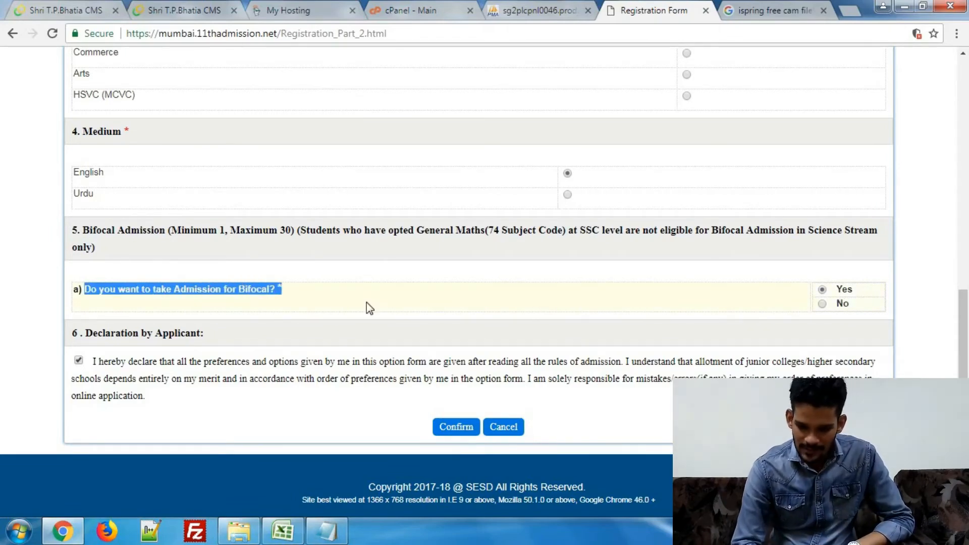
click(501, 353)
click(461, 428)
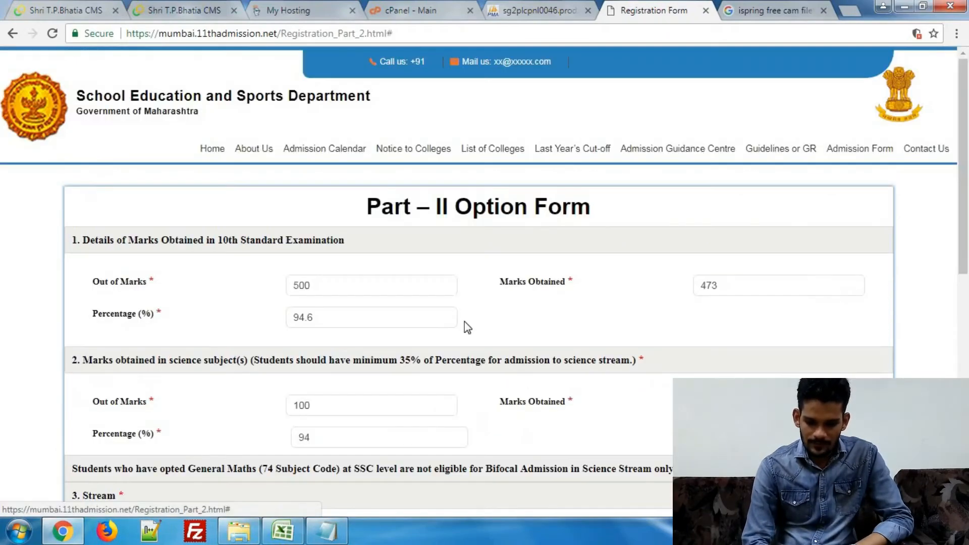
scroll(465, 322, down, 3)
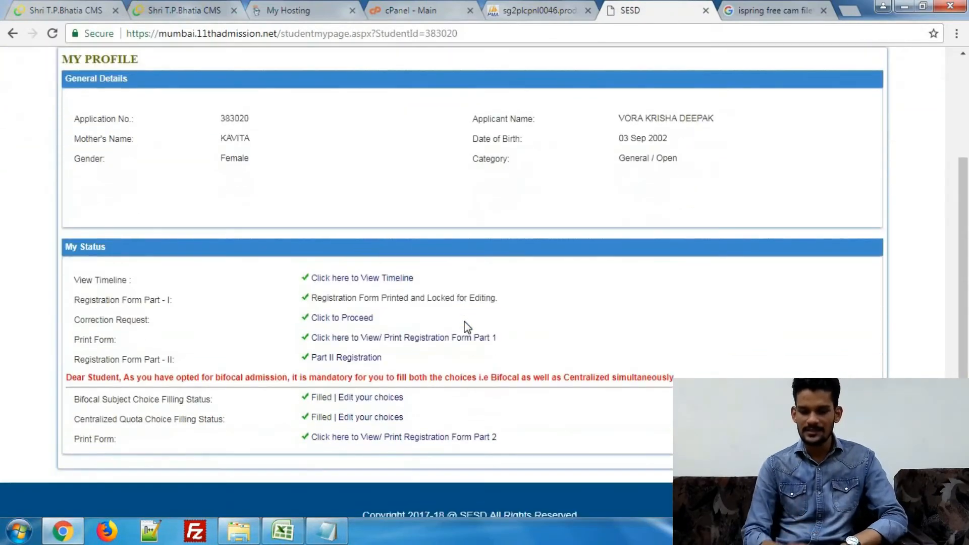
- Delete every filled bifocal choice, leaving 0 choices filled
click(374, 400)
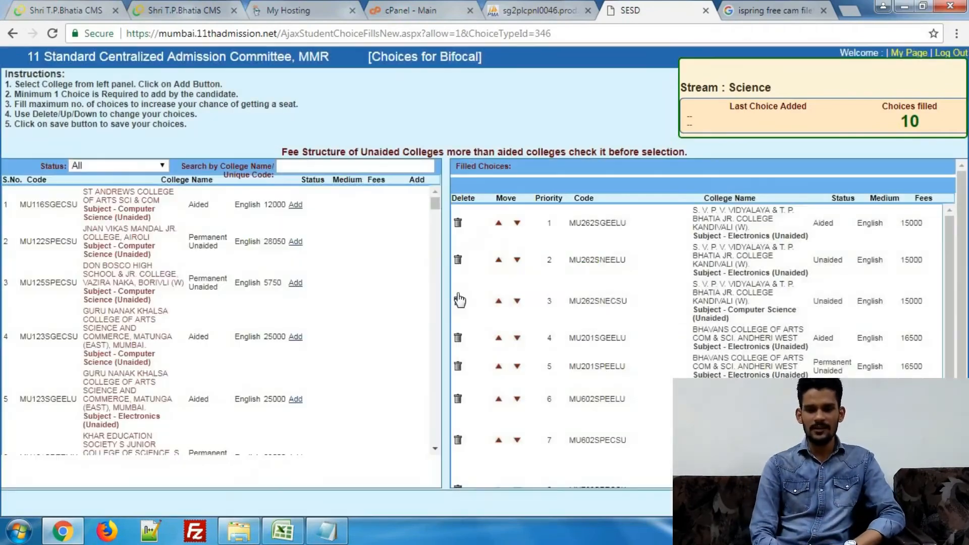
click(459, 226)
click(459, 228)
click(459, 227)
click(459, 227)
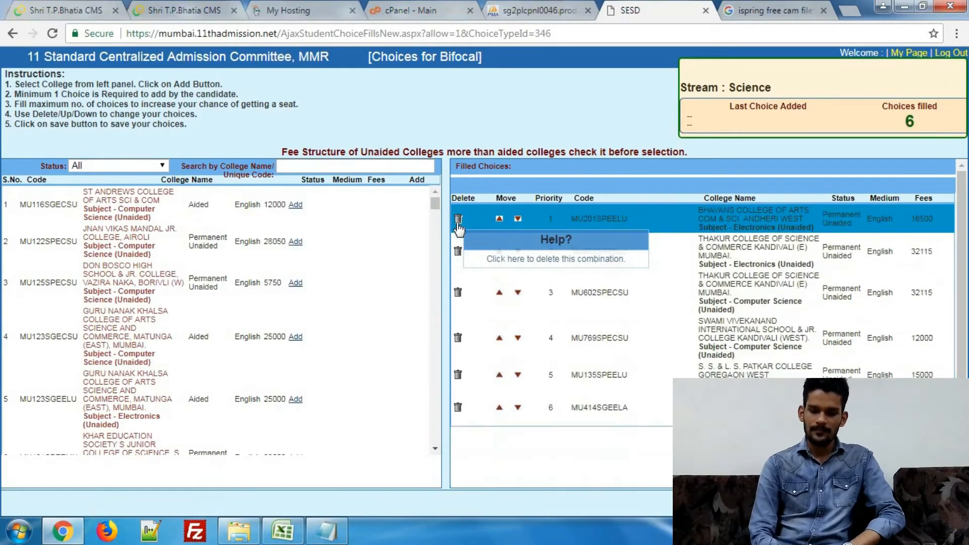
click(459, 228)
click(459, 227)
click(458, 228)
click(459, 227)
click(458, 226)
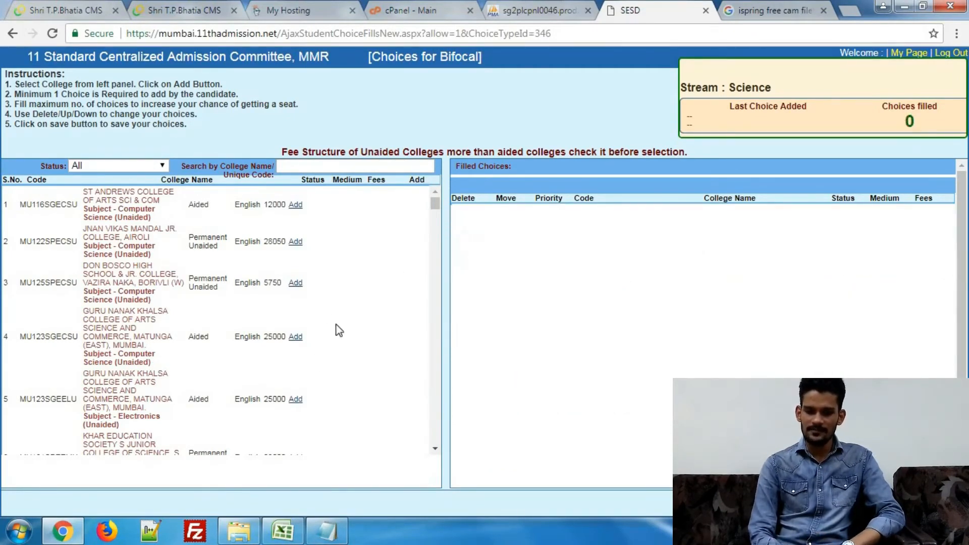
- Filter the college list to Aided status and search 'mu262'
click(358, 168)
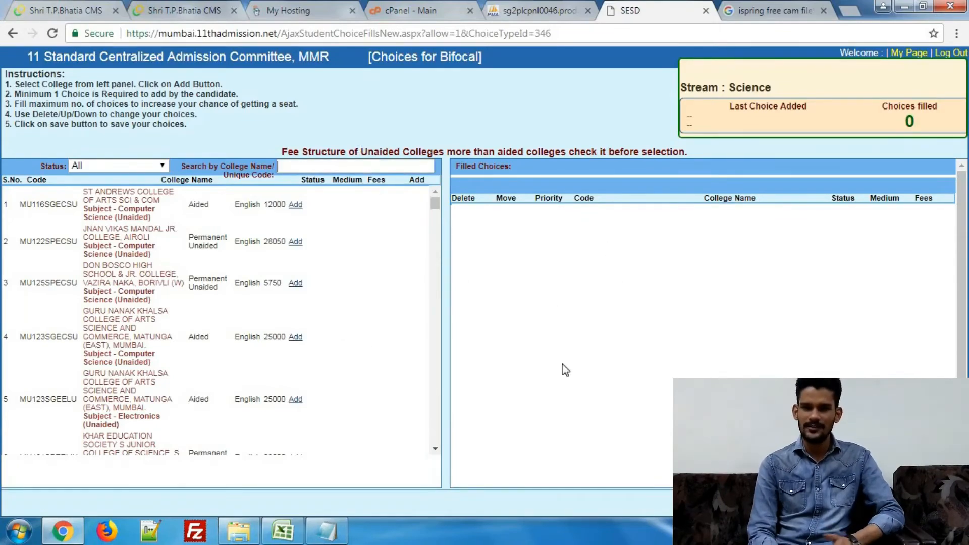
scroll(156, 304, down, 5)
scroll(231, 338, down, 20)
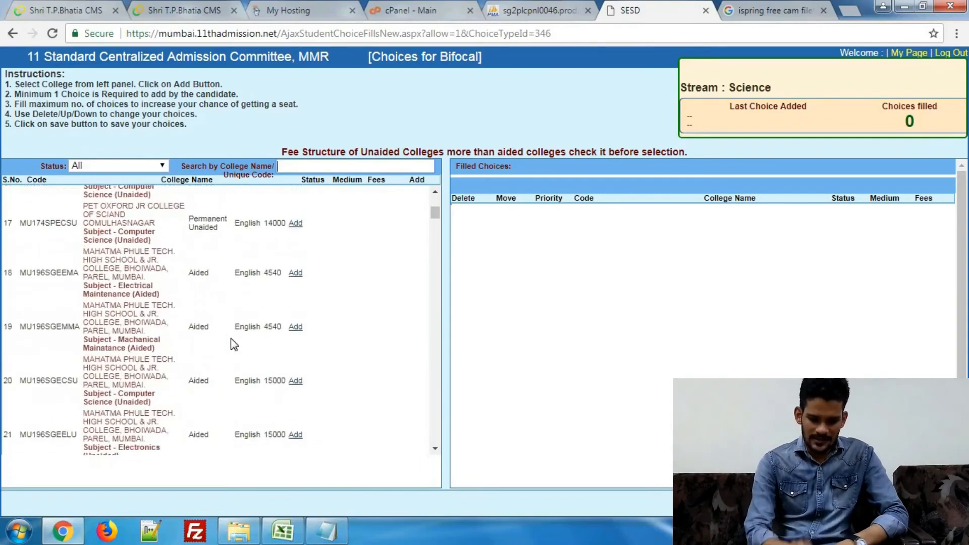
scroll(231, 338, up, 20)
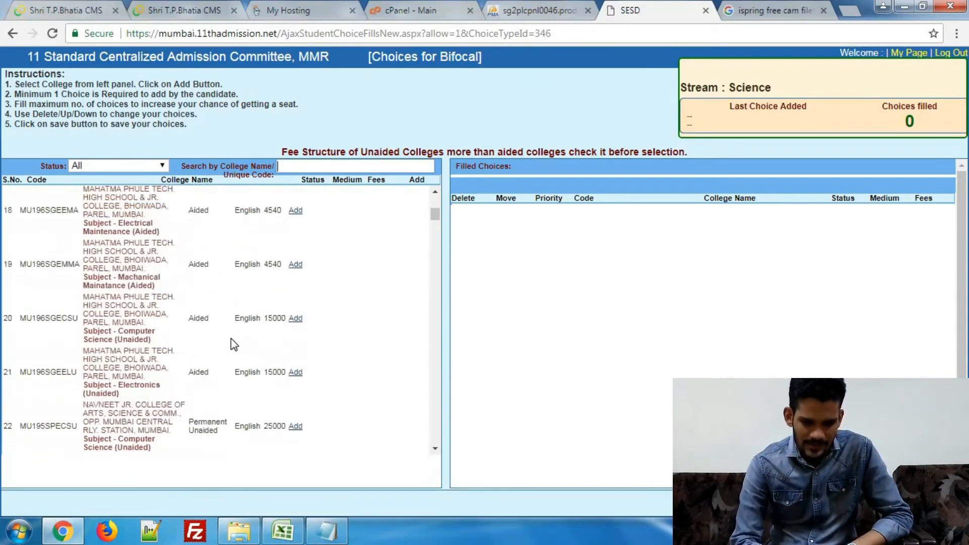
click(129, 164)
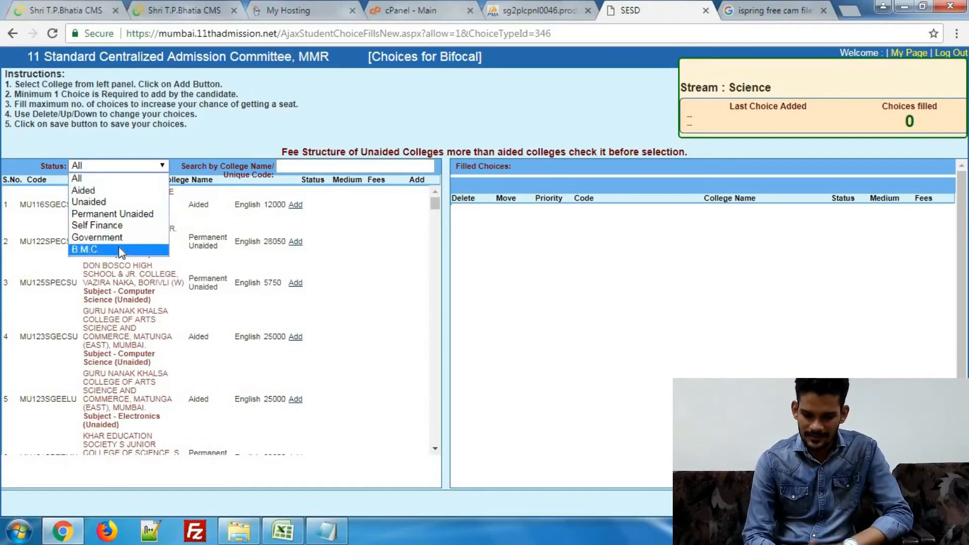
click(105, 190)
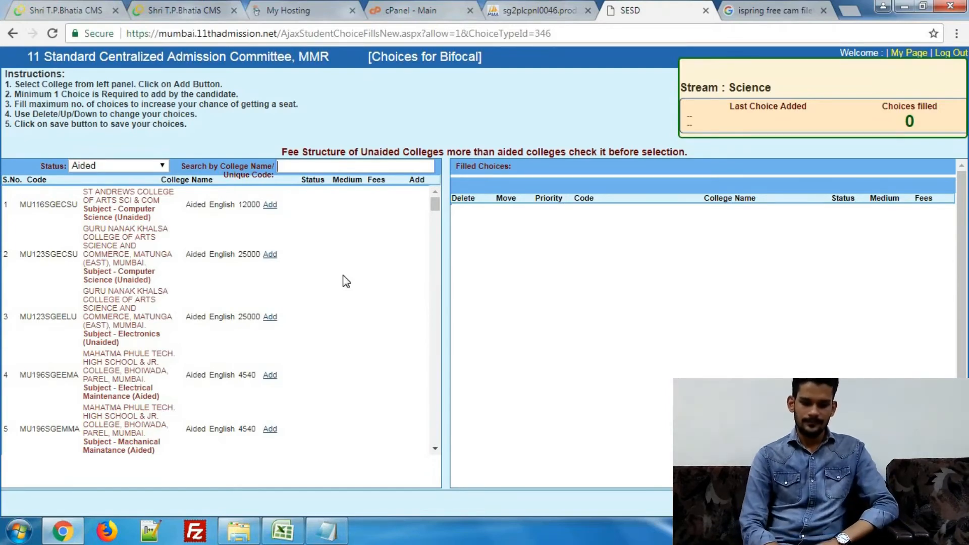
text(mu262)
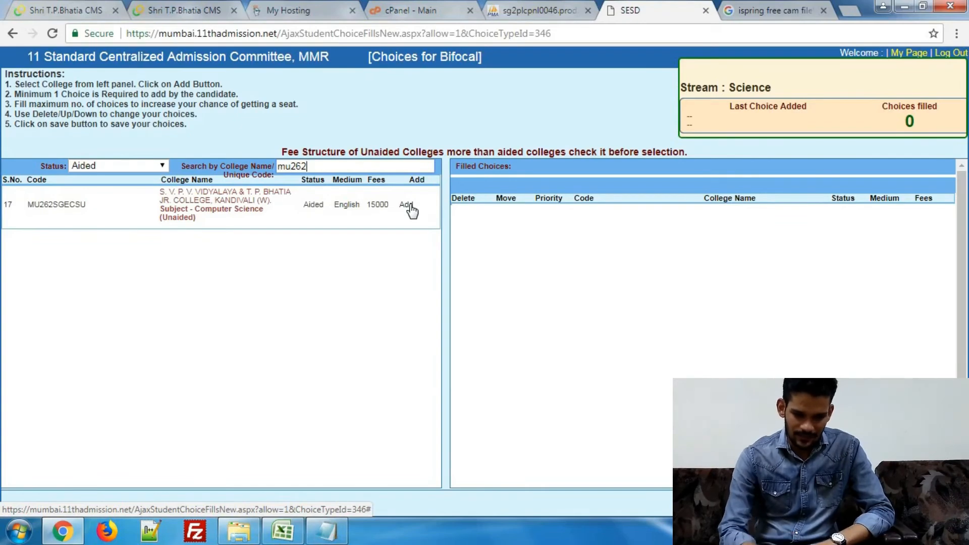
- Discard the unsaved deletions via My Page and reopen bifocal choices with 10 filled
click(909, 54)
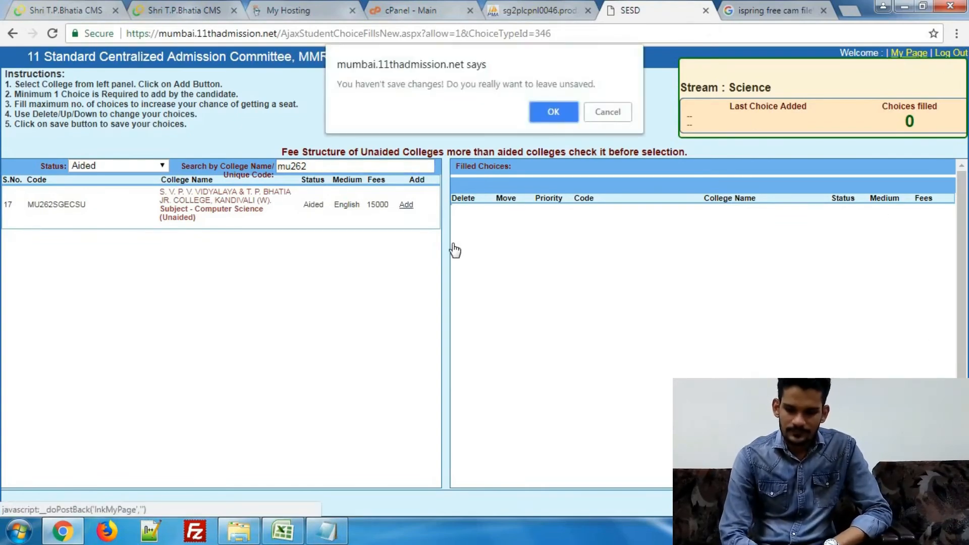
click(607, 112)
click(908, 54)
key(Return)
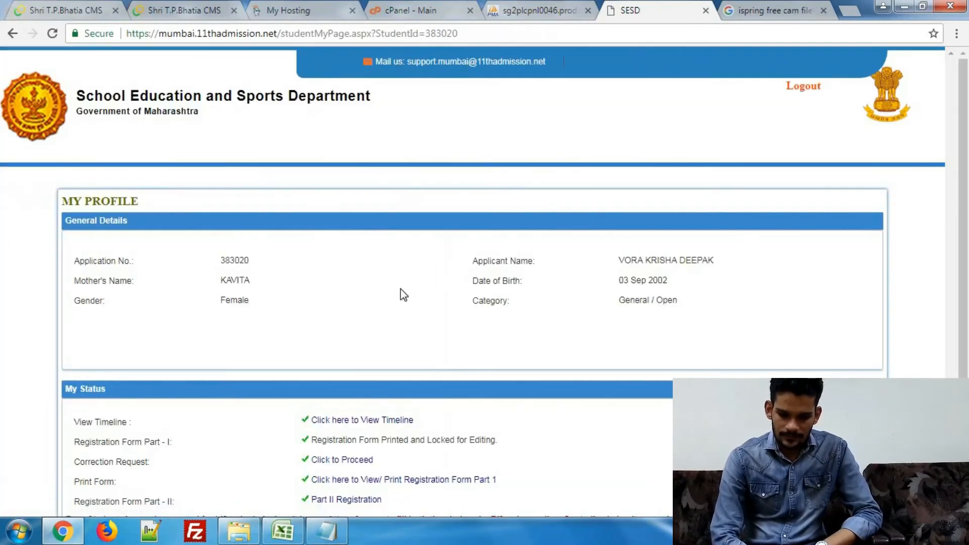
scroll(402, 323, down, 3)
click(387, 398)
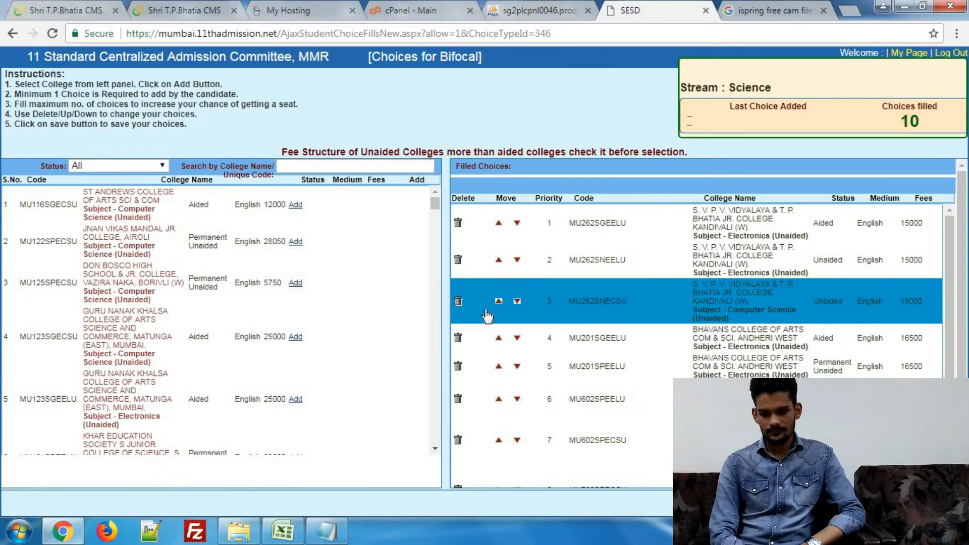
- Delete the top filled bifocal choices, including MU262SGEELU and MU262SNECSU
scroll(556, 333, down, 2)
click(632, 349)
click(670, 394)
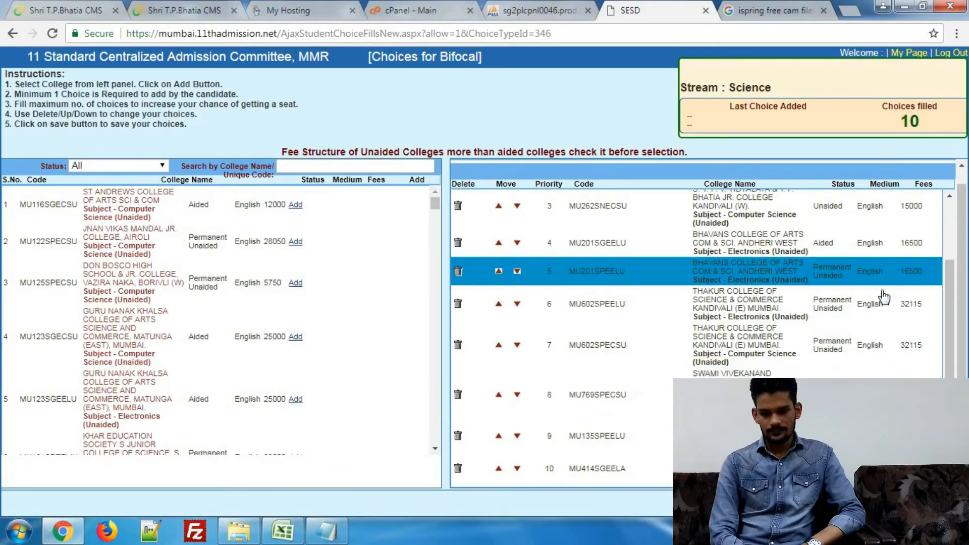
scroll(467, 215, up, 3)
click(459, 211)
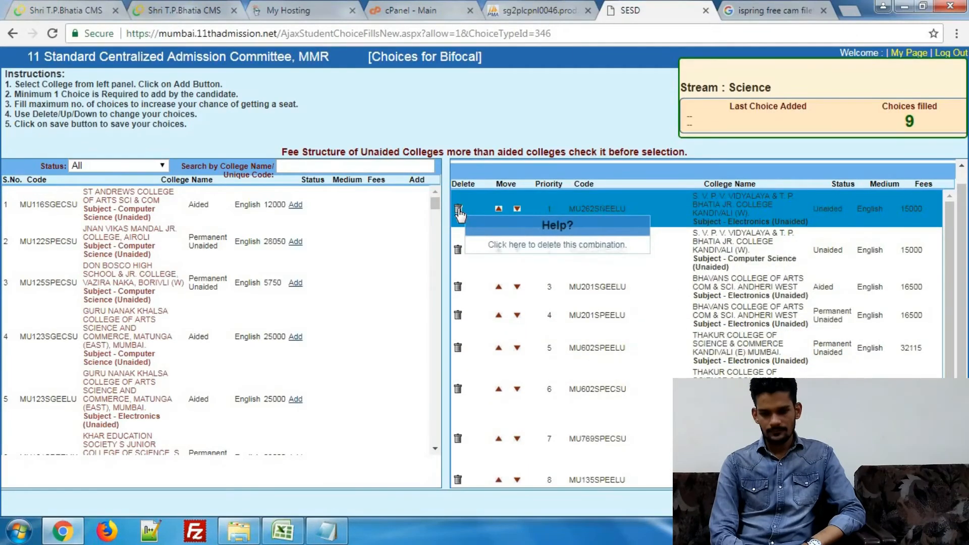
click(459, 212)
click(460, 213)
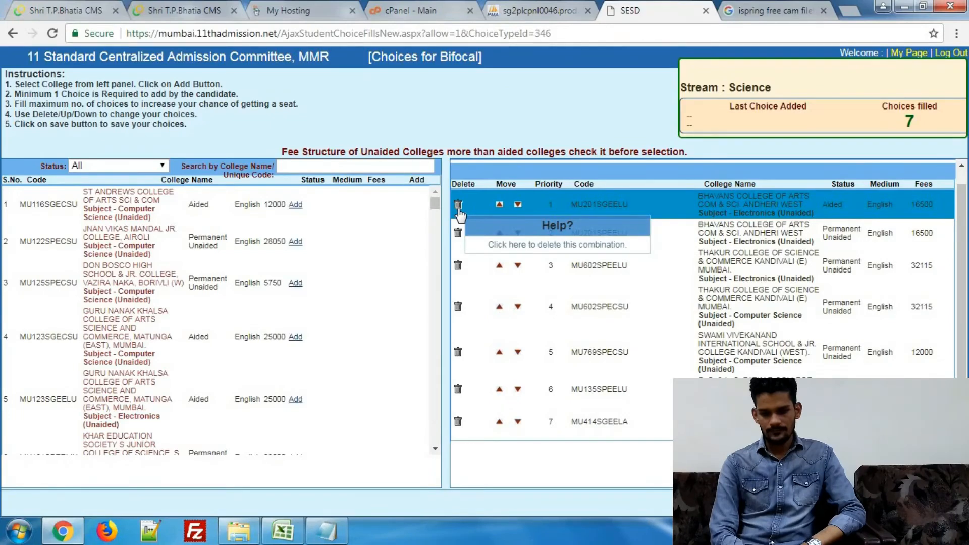
- Delete MU201SGEELU, MU201SPEELU, MU602SPEELU, MU602SPECSU and the last three choices, leaving 0 filled
click(459, 212)
click(459, 212)
click(459, 212)
click(459, 212)
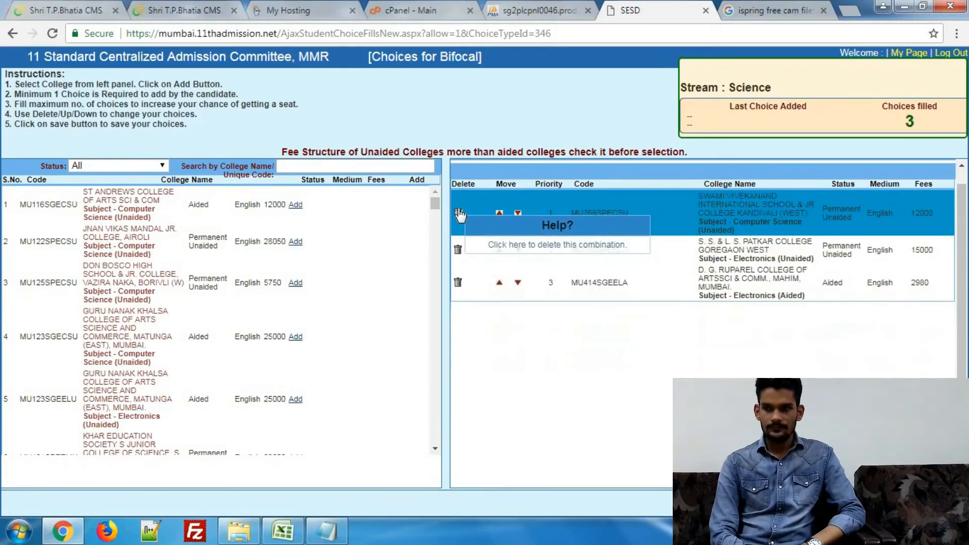
click(460, 212)
click(459, 212)
click(460, 212)
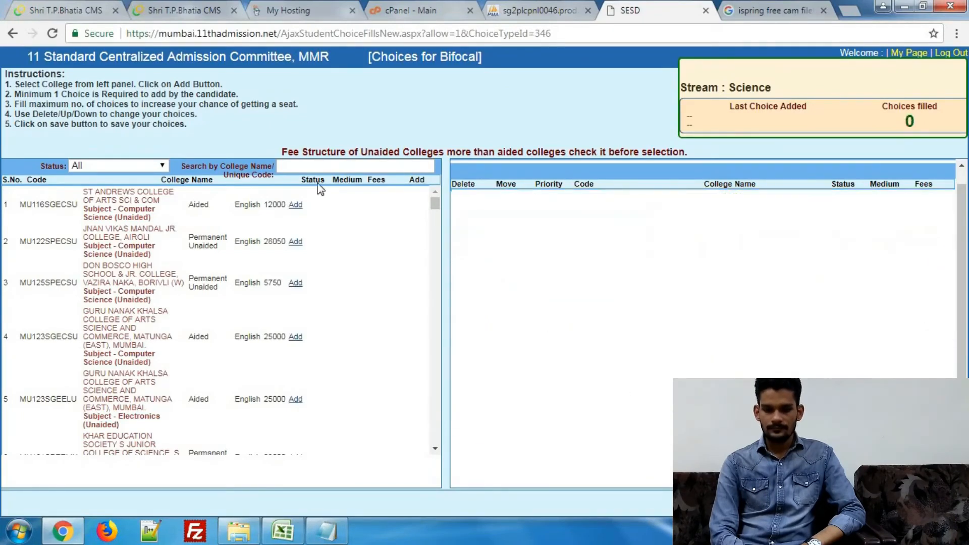
click(298, 166)
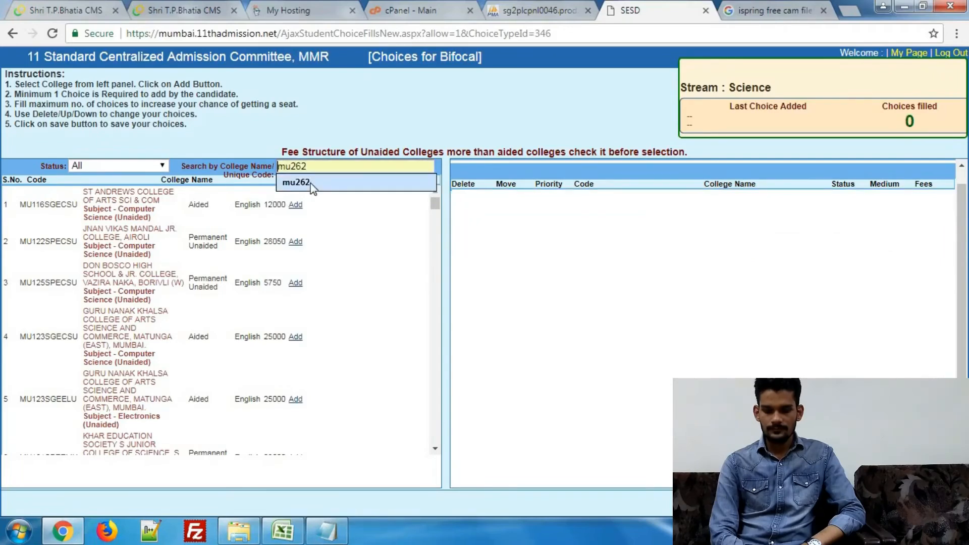
- Filter to Aided, search 'mu262', then reset Status to All to list six MU262 combinations
key(Escape)
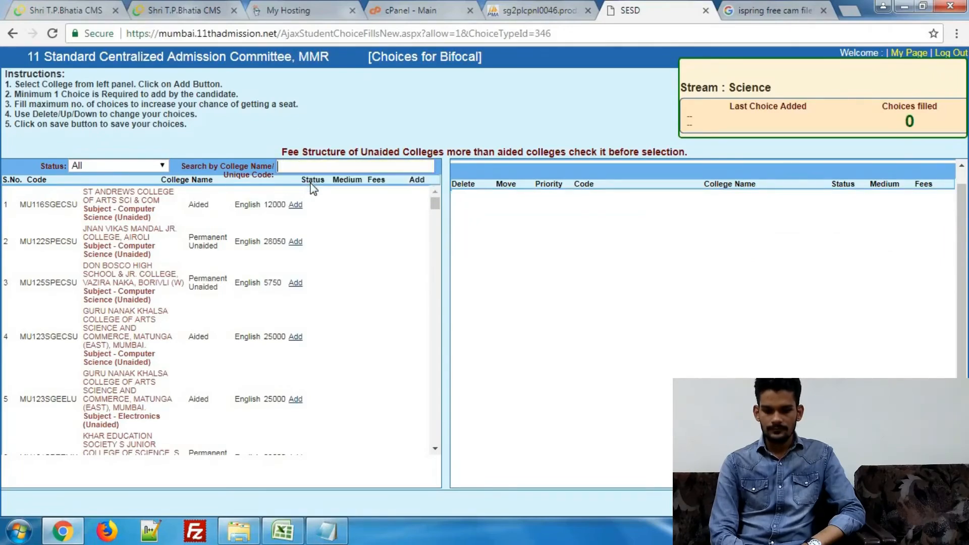
click(99, 168)
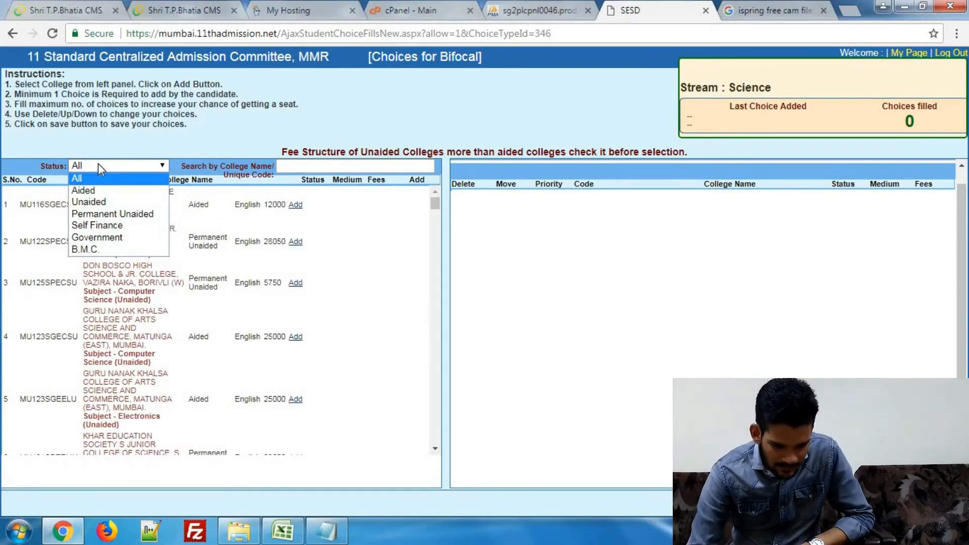
click(103, 195)
click(302, 165)
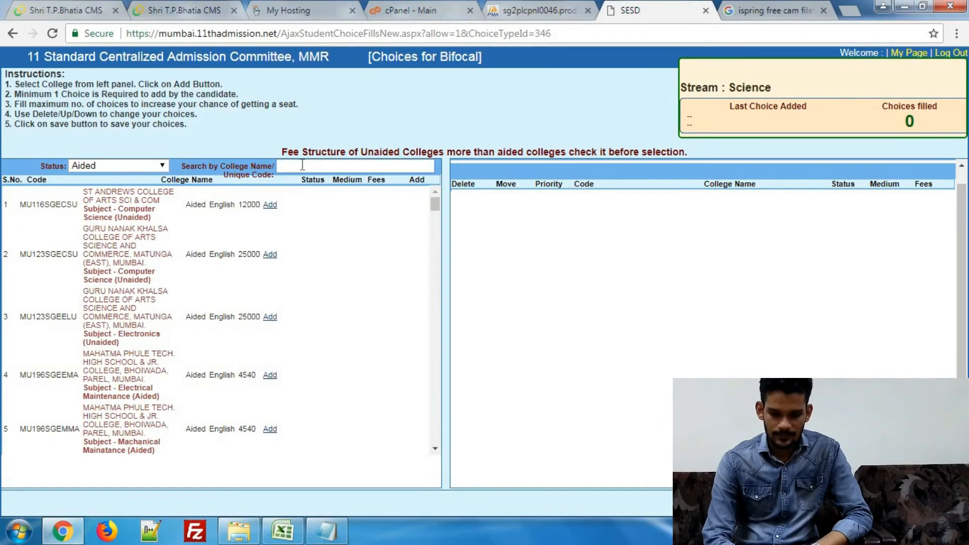
text(mu262)
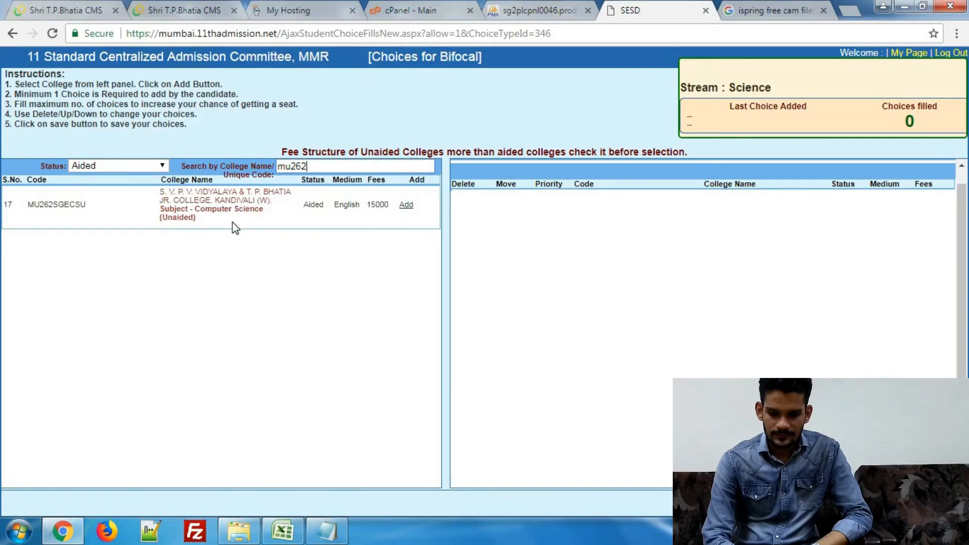
click(122, 167)
click(123, 179)
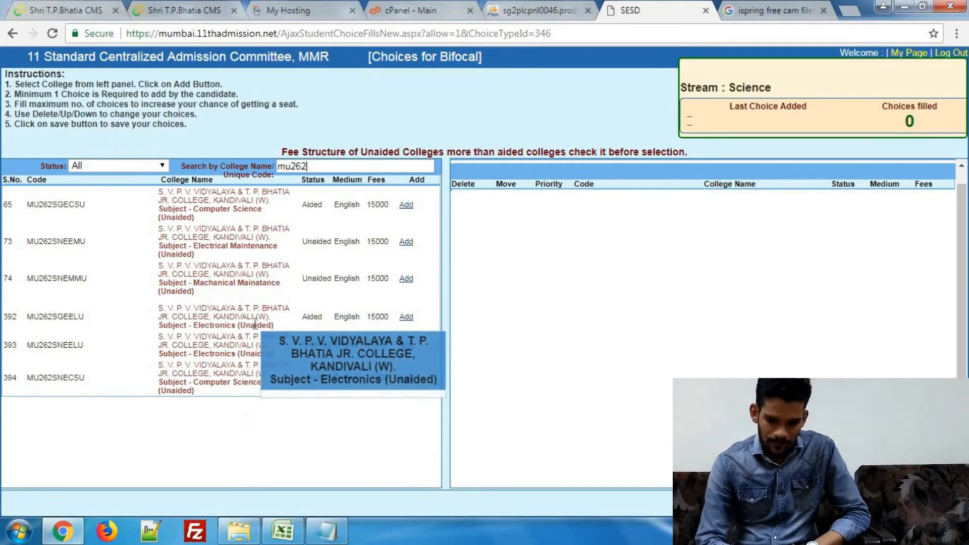
- Add the MU262SGEELU and MU262SNEELU Electronics combinations as bifocal choices
click(411, 318)
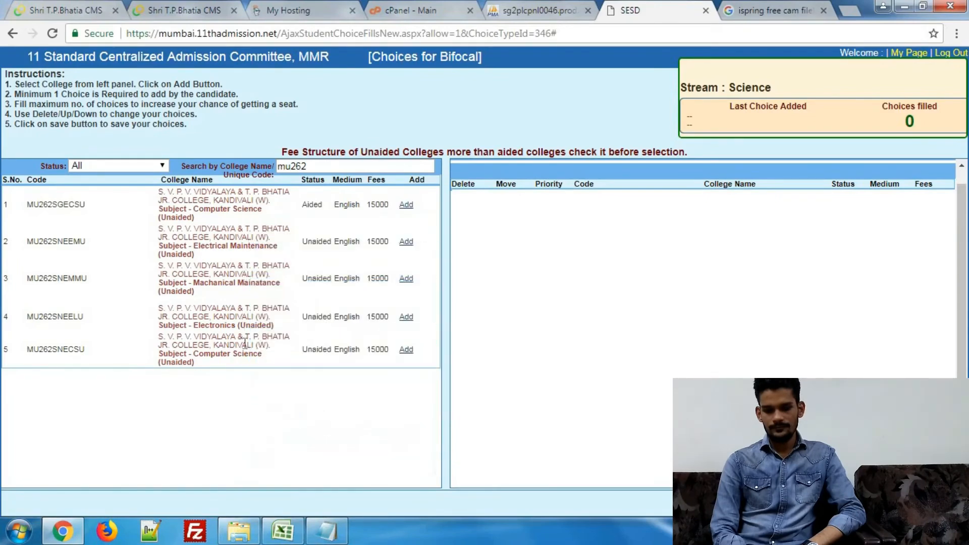
click(407, 318)
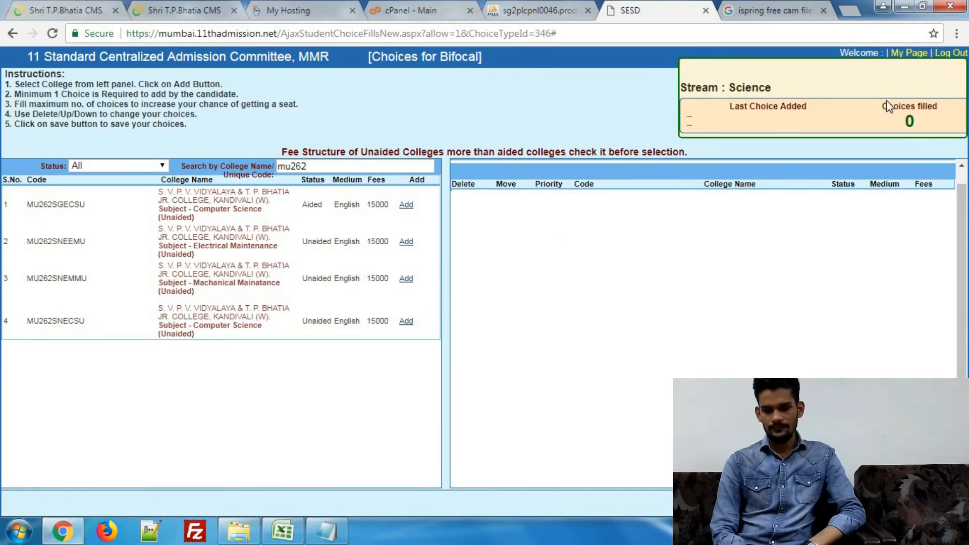
- Leave for My Page without saving and reopen the bifocal choices for editing
click(909, 53)
click(558, 110)
scroll(410, 353, down, 3)
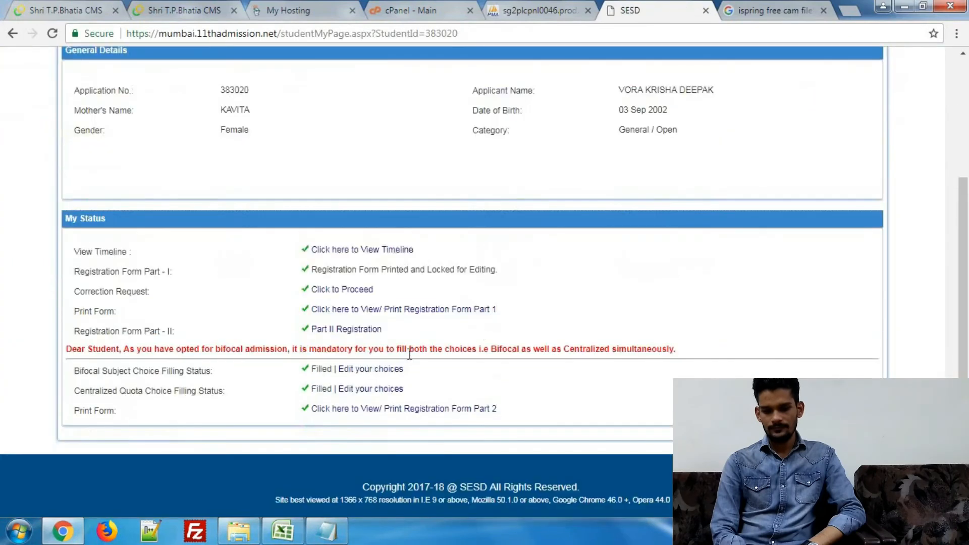
click(389, 370)
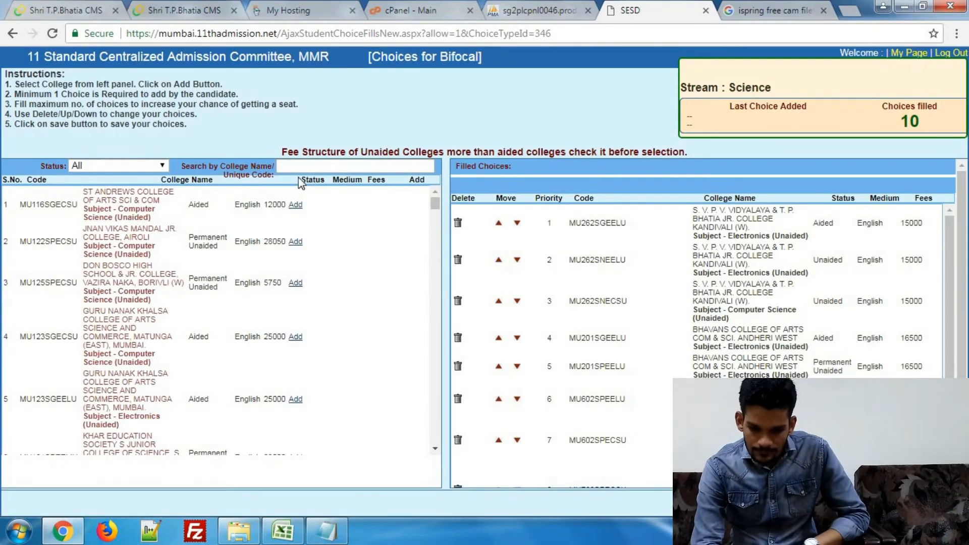
- Delete all reloaded bifocal choices down to the last MU414SGEELA, leaving 0 filled
click(458, 223)
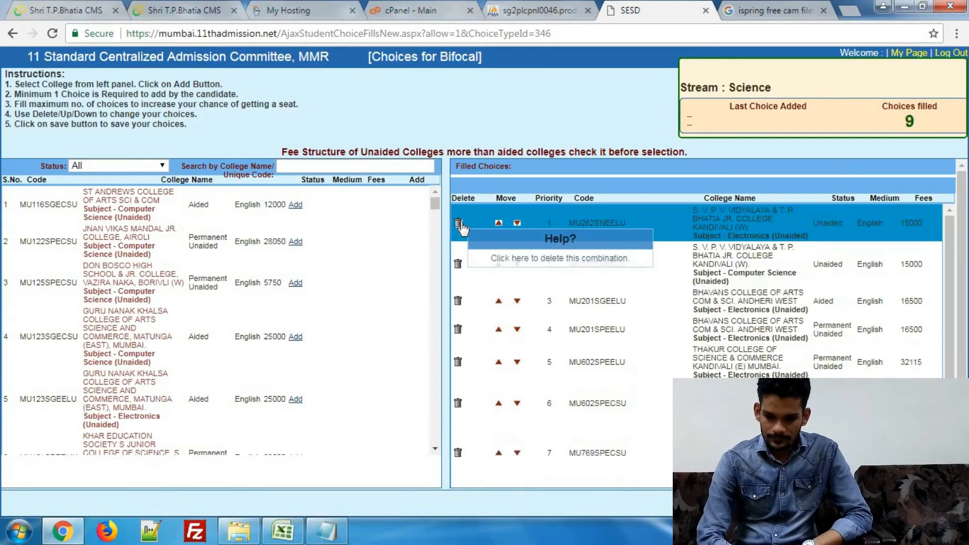
click(458, 222)
click(458, 222)
click(459, 221)
click(459, 221)
click(458, 221)
click(458, 220)
click(458, 221)
click(458, 223)
click(459, 222)
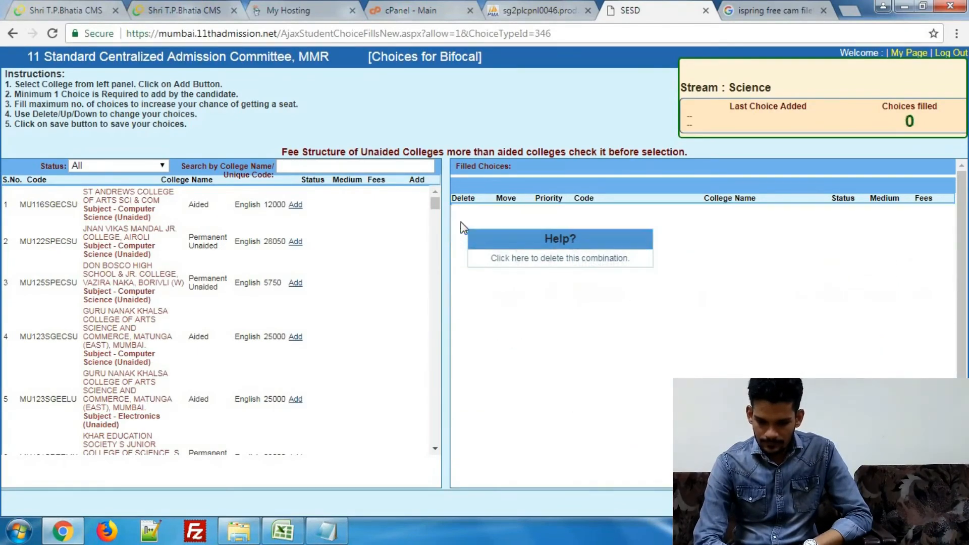
click(341, 166)
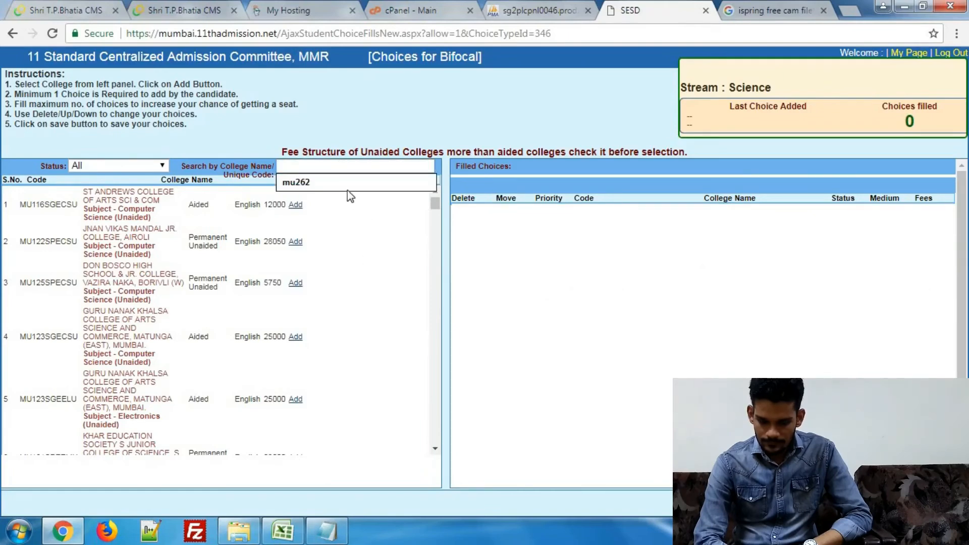
key(Escape)
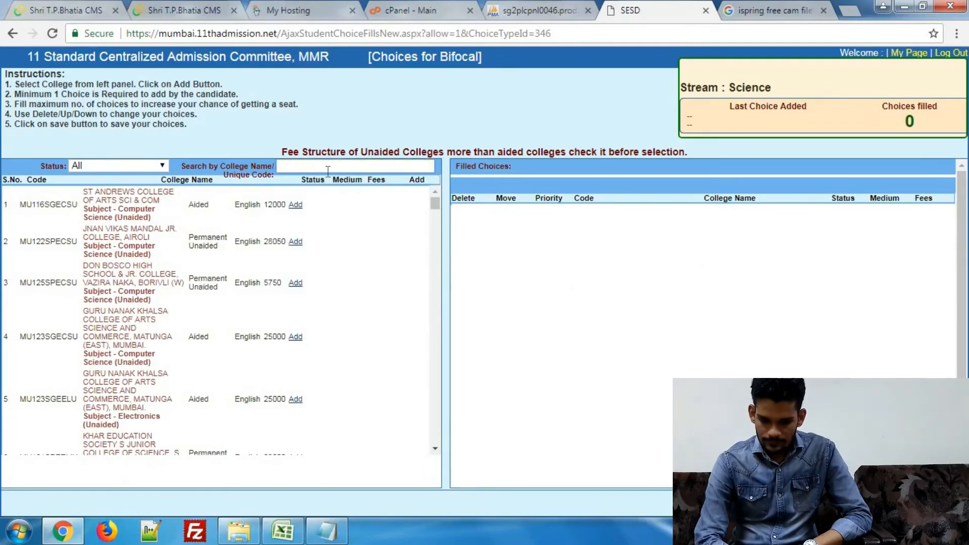
- Search MU262, add its Aided Electronics combination, then clear the search box
mouse_move(151, 345)
scroll(225, 308, down, 3)
scroll(225, 308, up, 3)
text(U262)
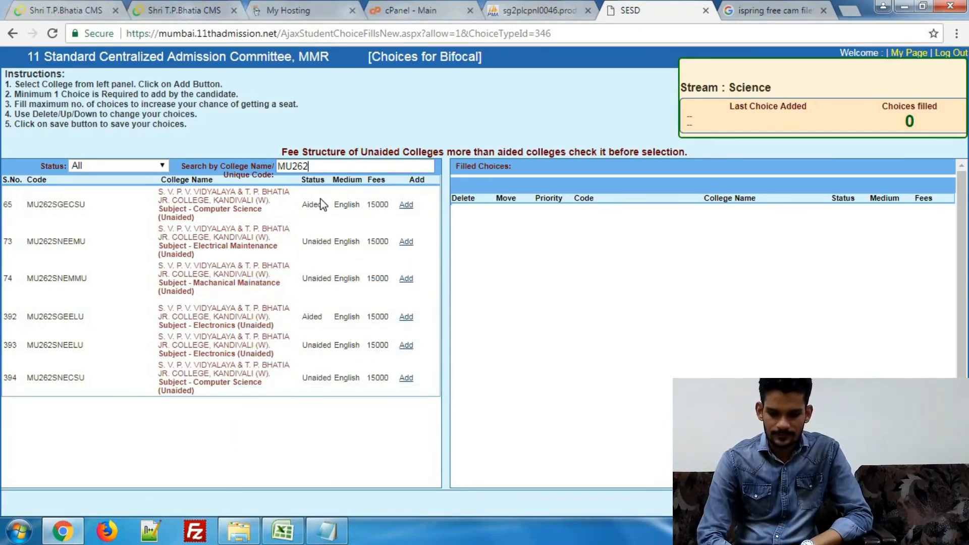
click(406, 318)
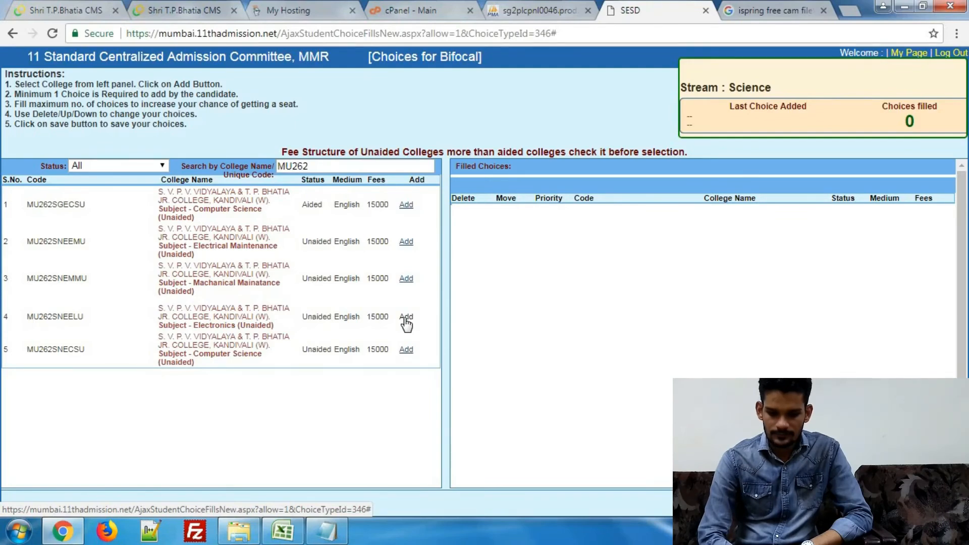
double_click(325, 167)
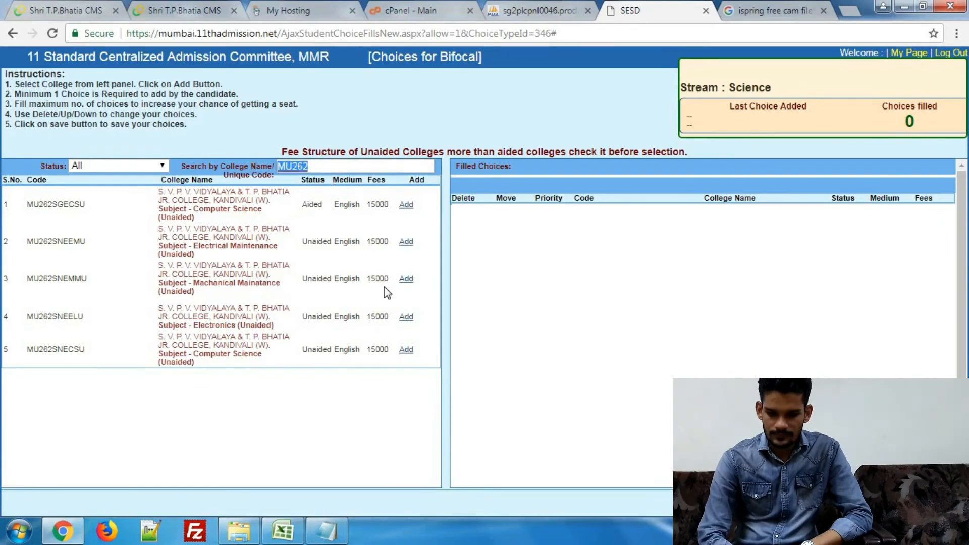
key(BackSpace)
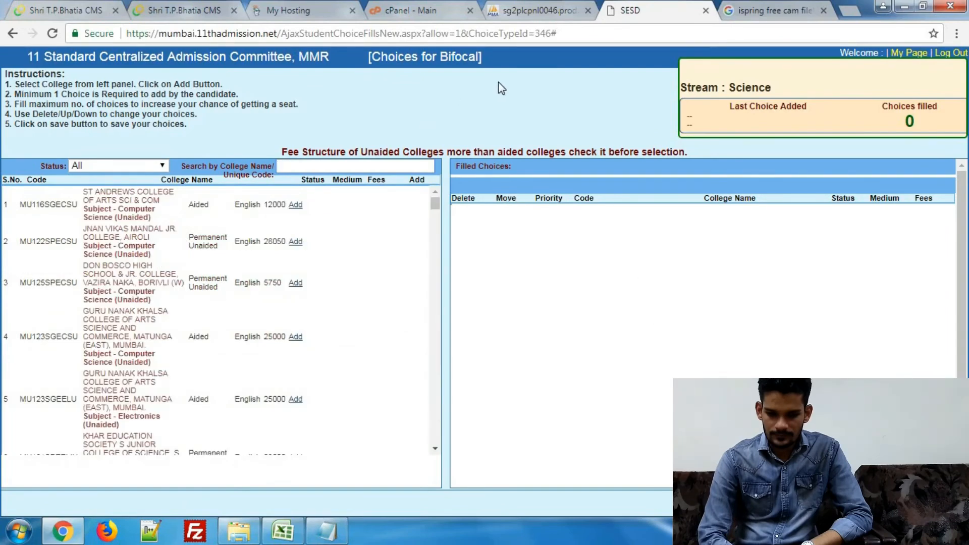
- Leave without saving, review the bifocal choices list, then return to My Page for Centralized choices
click(909, 52)
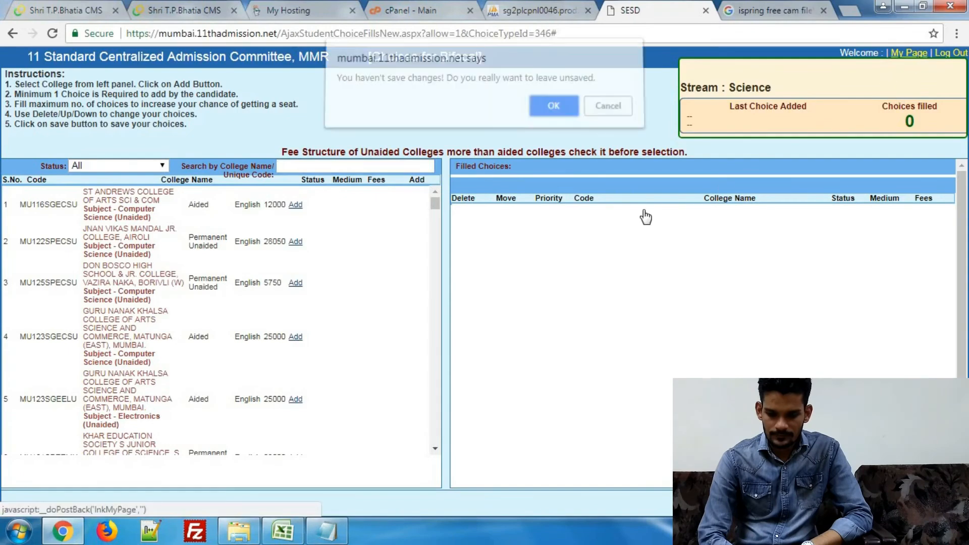
click(554, 112)
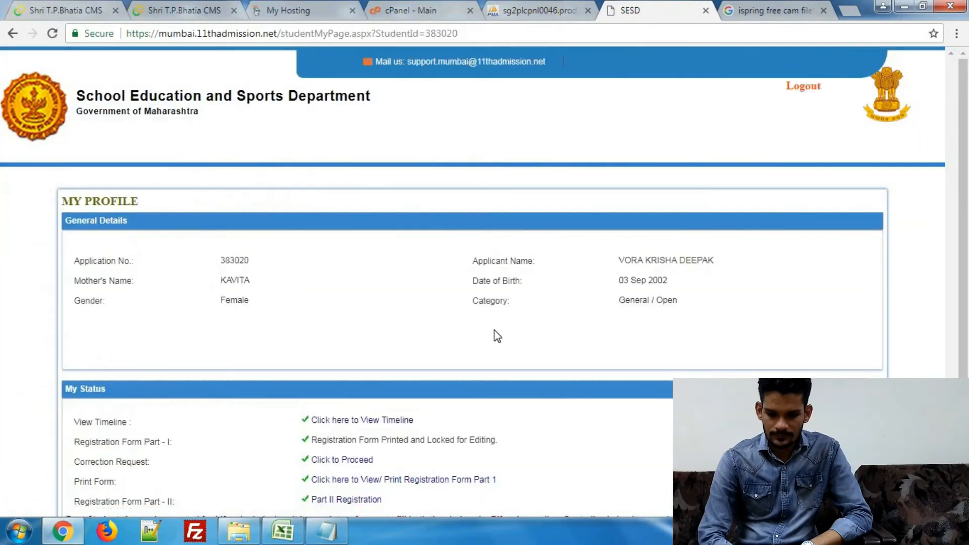
scroll(495, 330, down, 3)
click(385, 399)
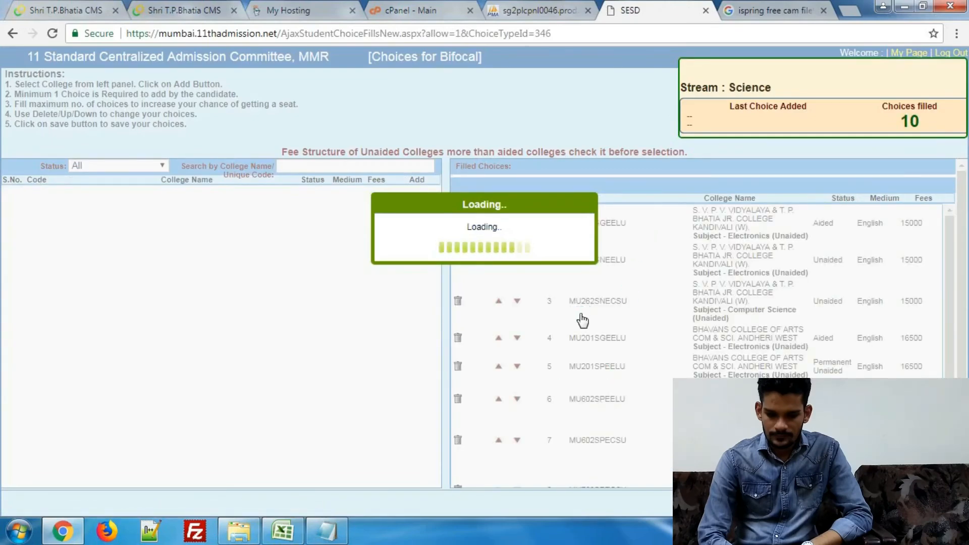
scroll(582, 319, down, 2)
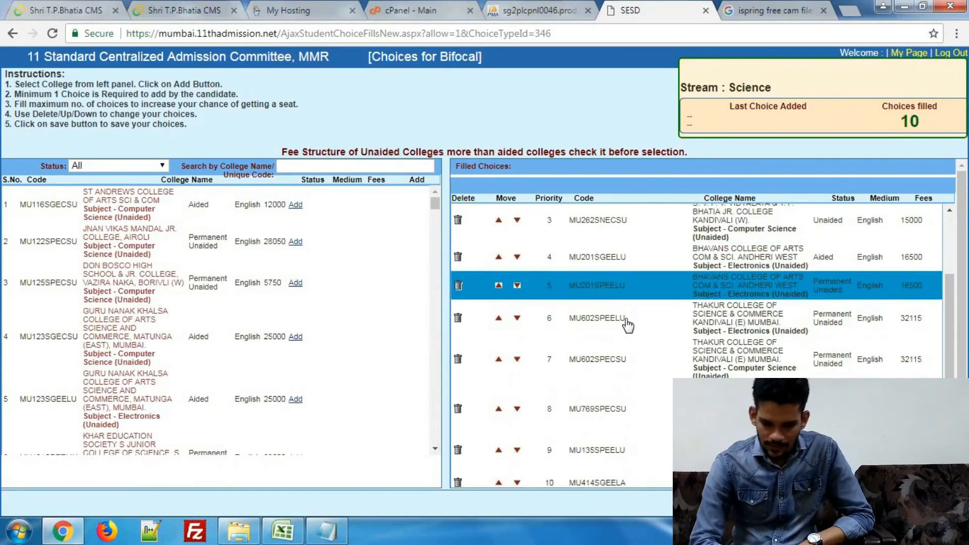
scroll(641, 439, up, 2)
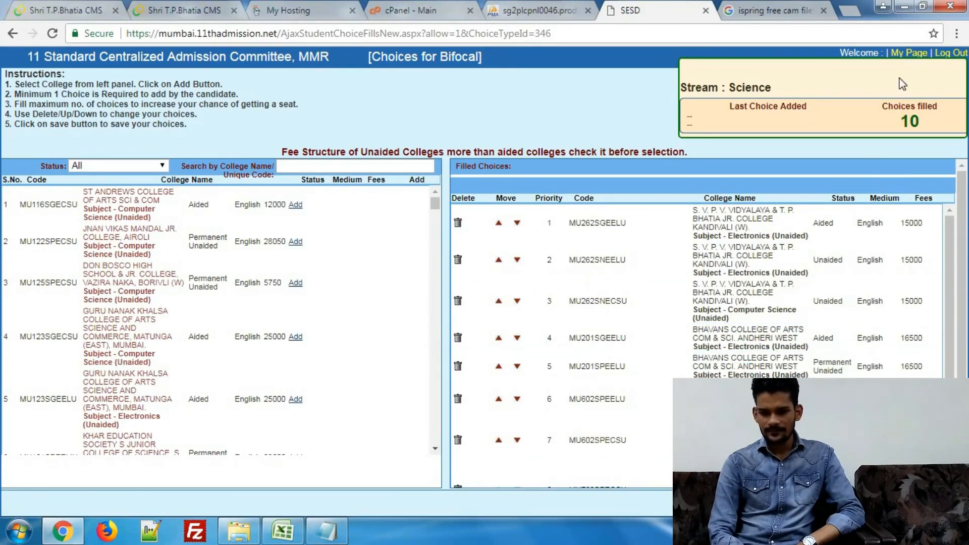
click(912, 54)
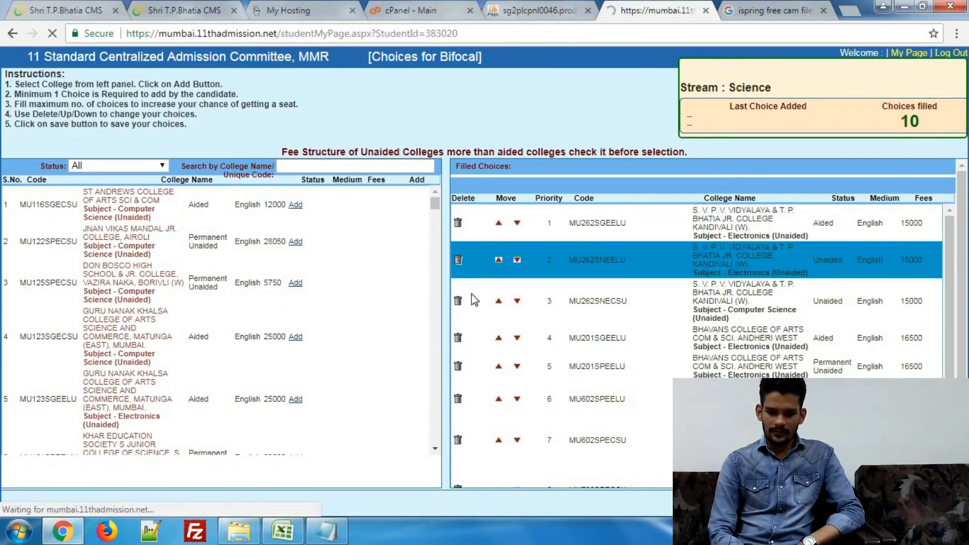
scroll(433, 361, down, 5)
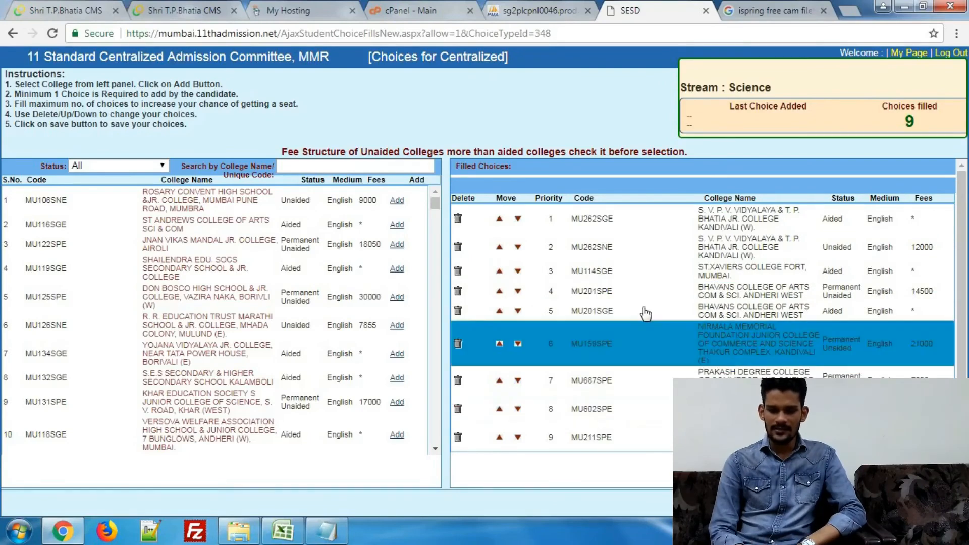
- Return to My Page and confirm Bifocal and Centralized choices both show Filled
click(908, 53)
scroll(574, 325, down, 3)
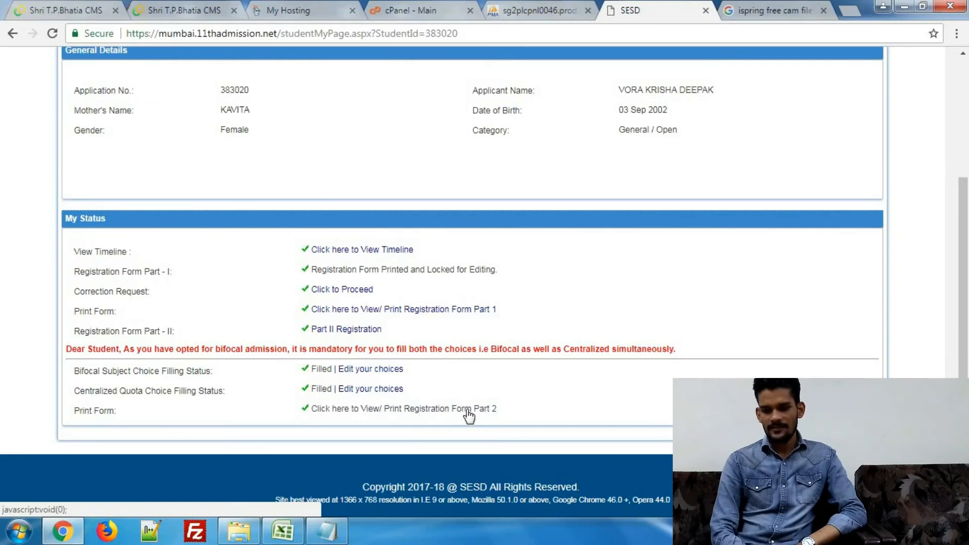
scroll(638, 304, up, 3)
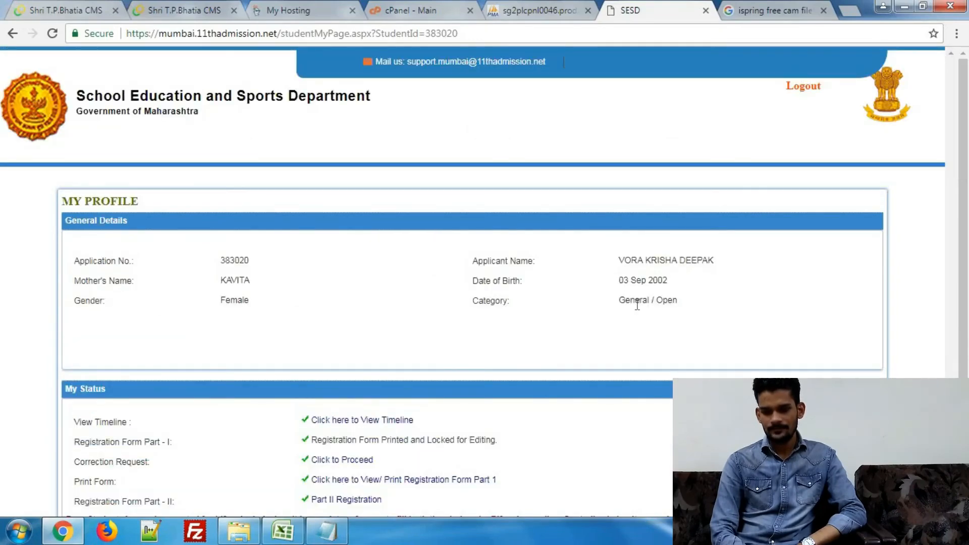